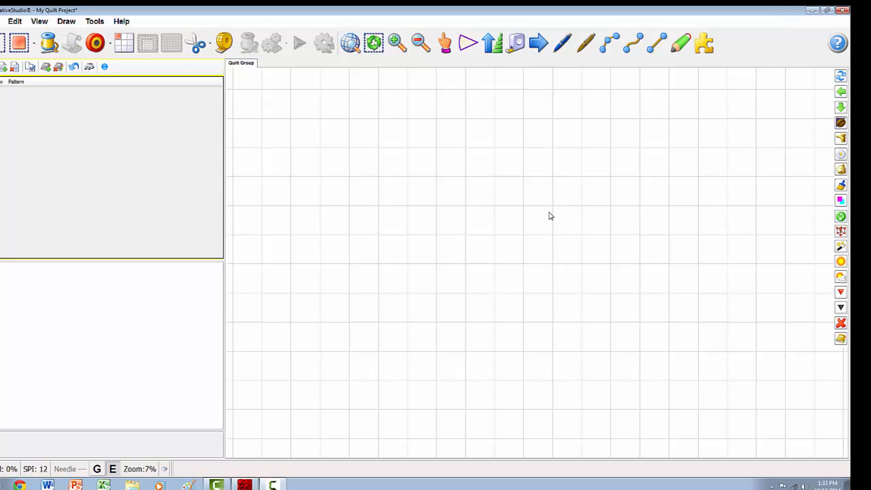
# Draw a closed four-sided shape about 7.8 wide and 7.0 high with the P2P Line tool, ending at its start point.
pyautogui.click(66, 21)
pyautogui.moveTo(101, 86)
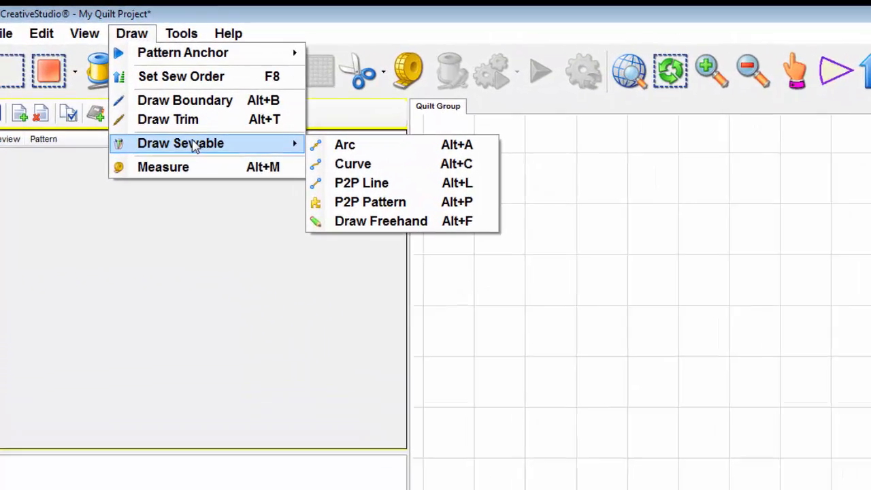
pyautogui.click(420, 209)
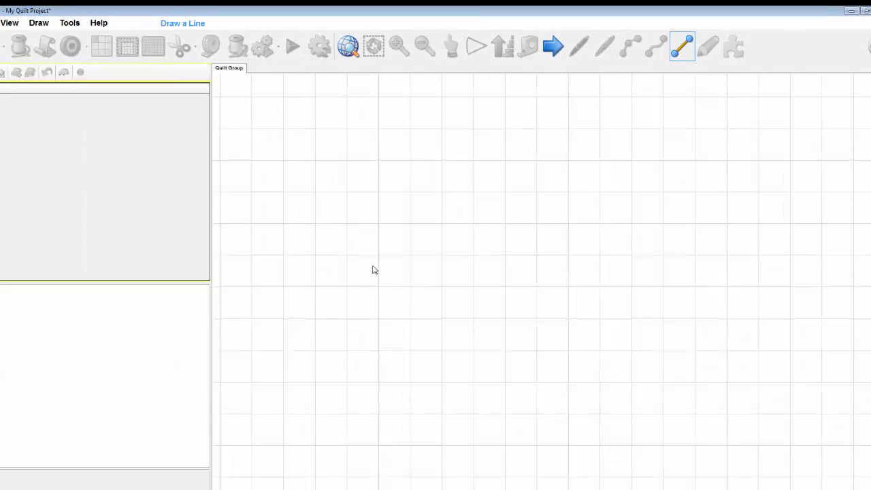
pyautogui.click(326, 213)
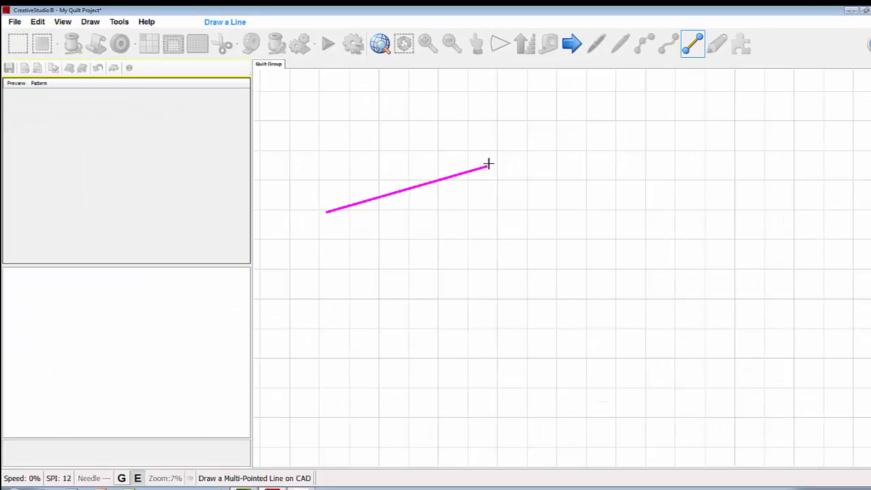
pyautogui.click(488, 163)
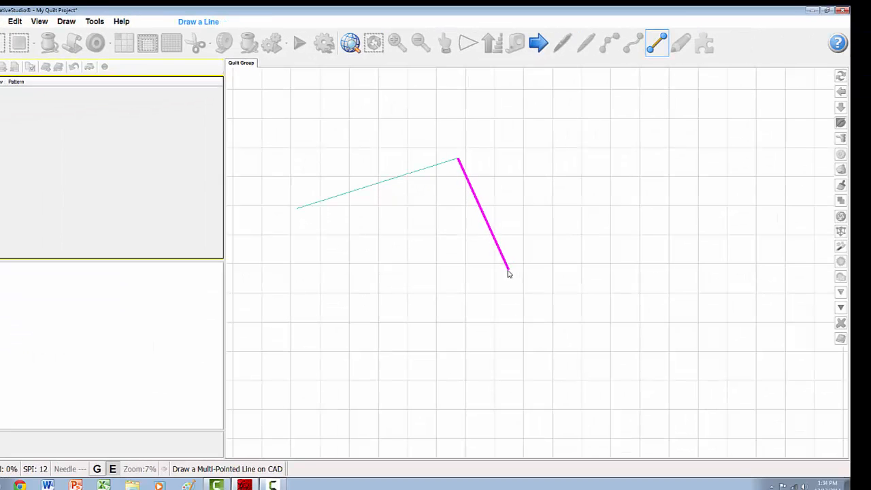
pyautogui.click(507, 271)
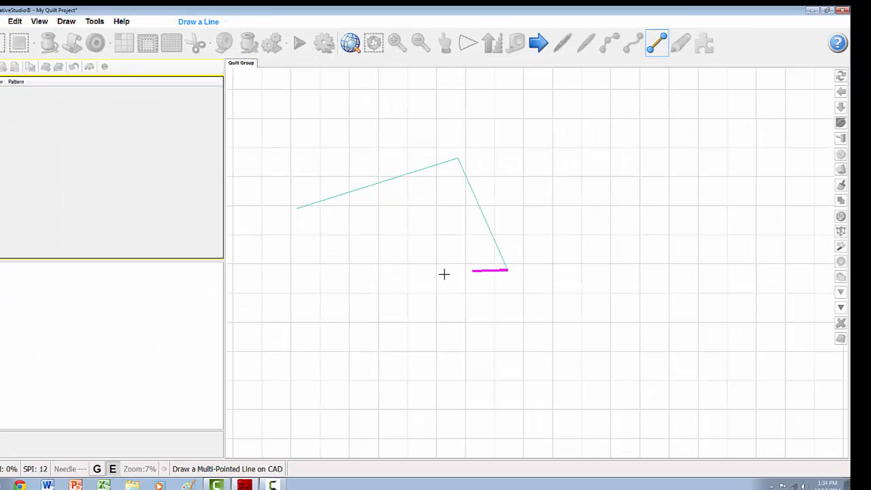
pyautogui.click(281, 360)
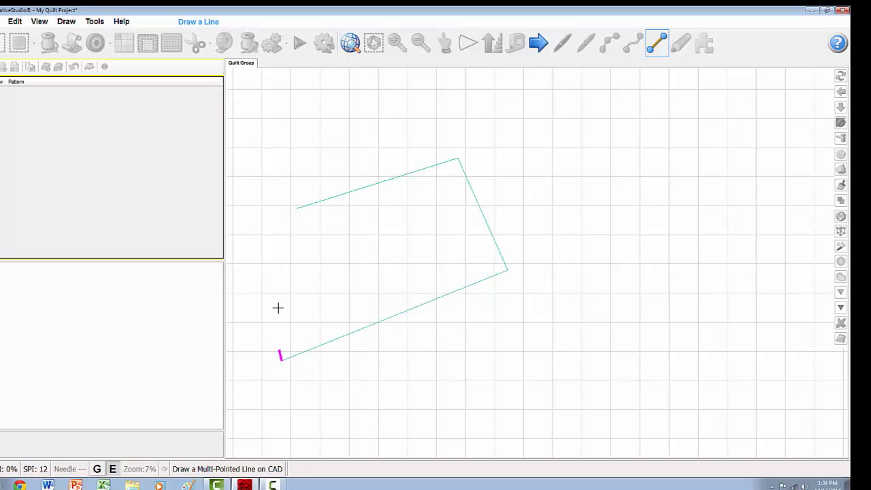
pyautogui.scroll(4, 292, 258)
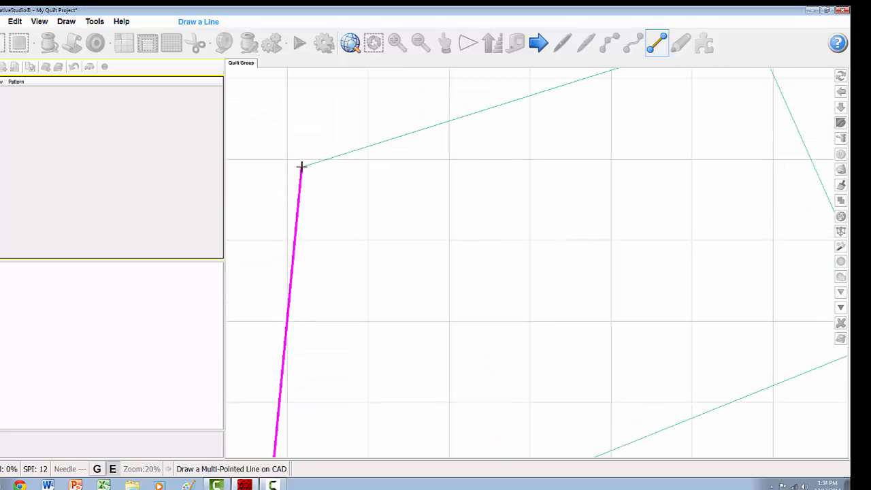
pyautogui.click(299, 167)
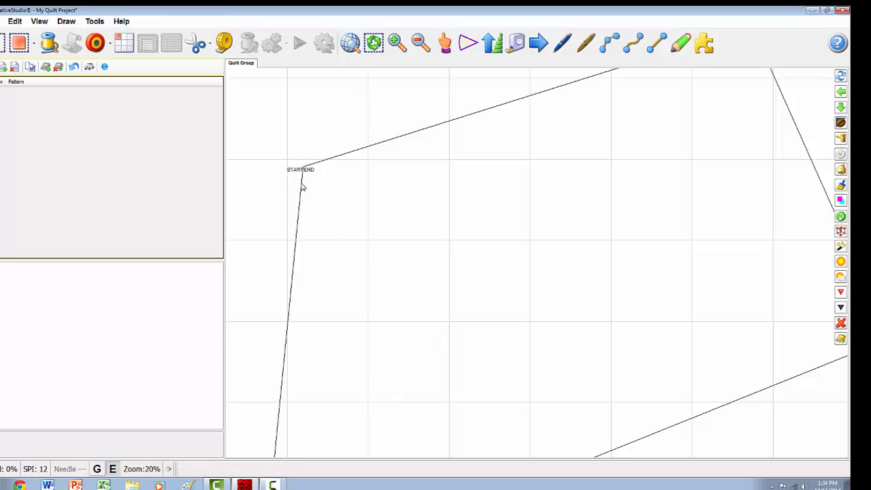
# Show the four-sided pattern's nodes and divide the pattern at its topmost corner node.
pyautogui.scroll(-2, 301, 217)
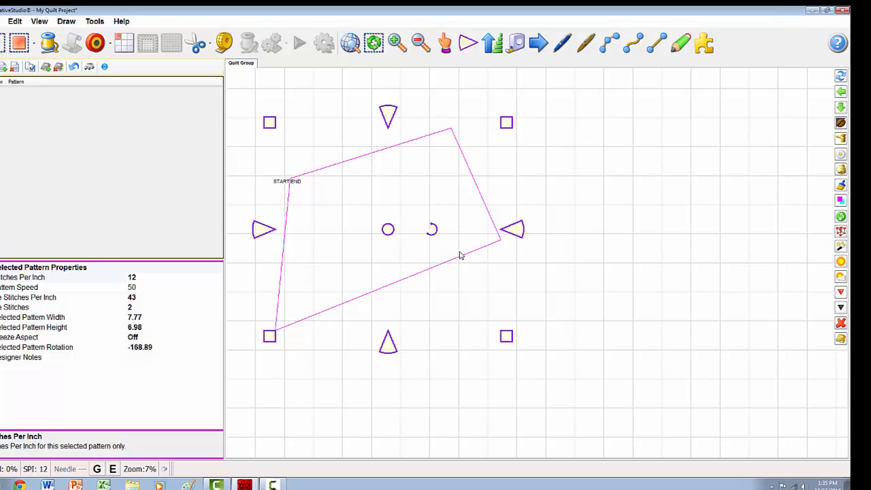
pyautogui.press('F7')
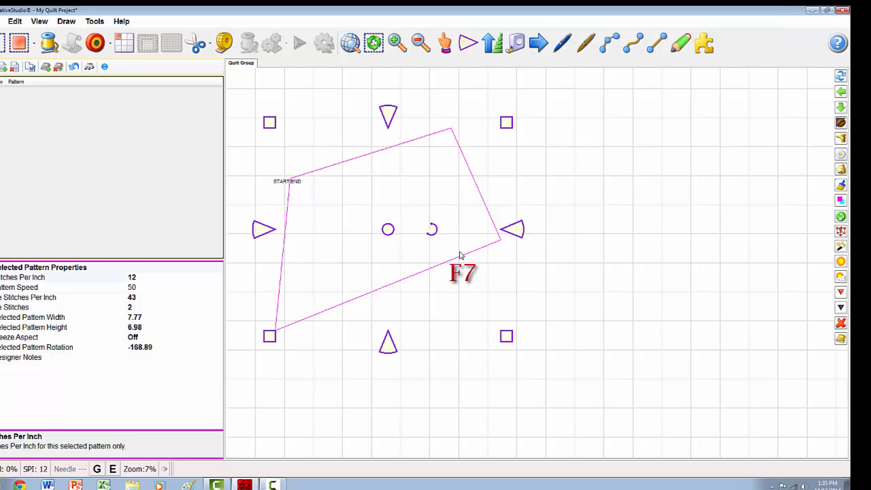
pyautogui.rightClick(462, 244)
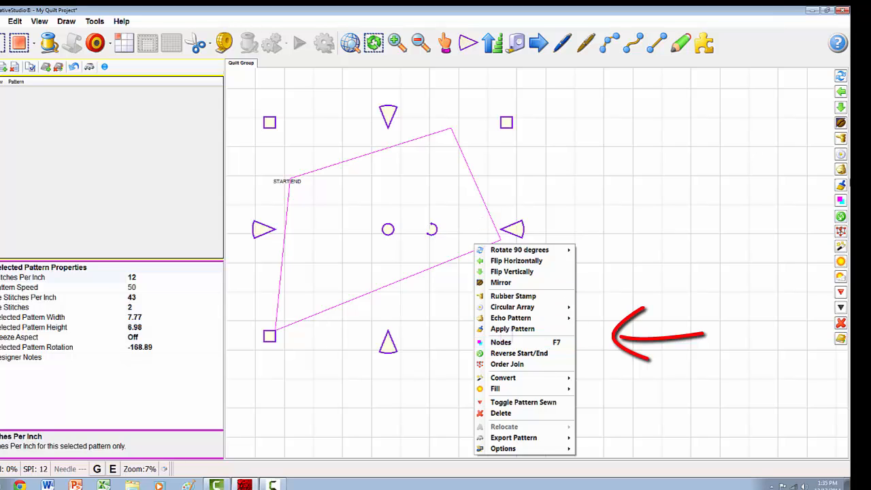
pyautogui.click(842, 200)
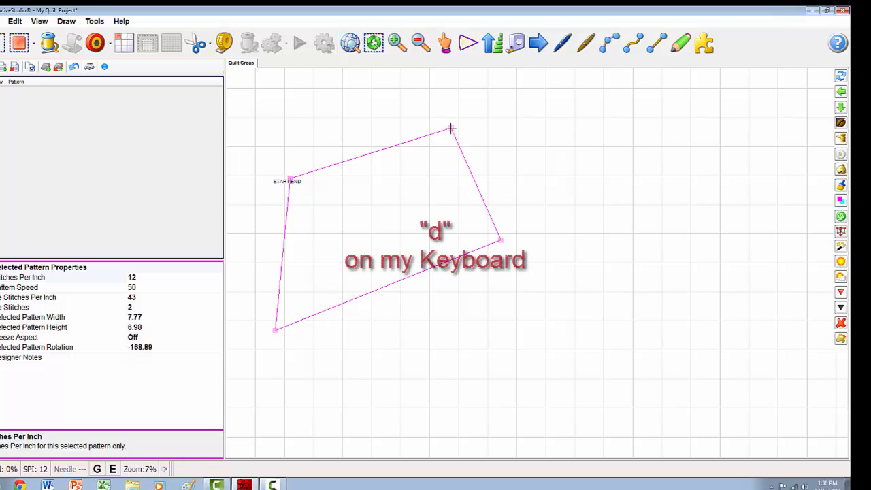
pyautogui.press('d')
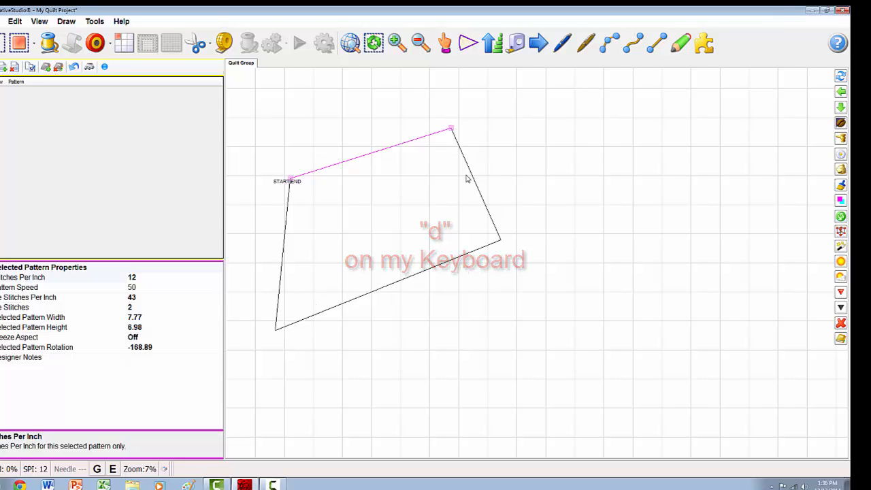
# Divide the remaining three-sided pattern at its rightmost corner node.
pyautogui.click(500, 240)
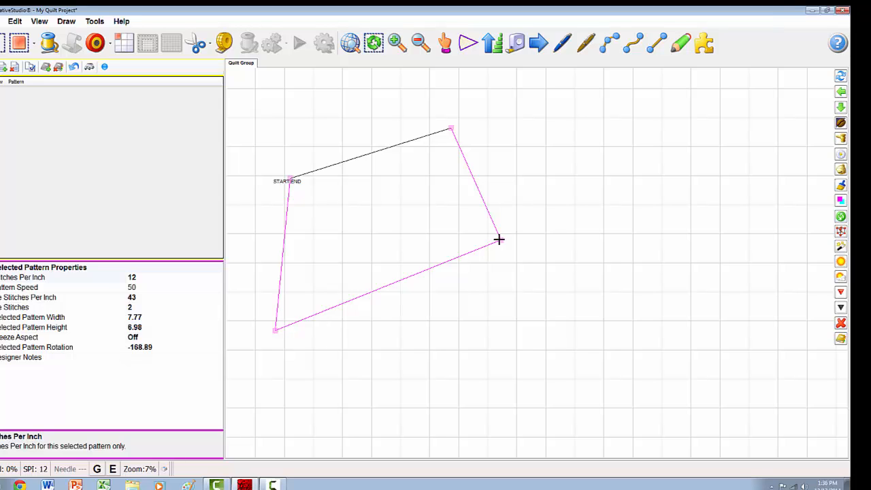
pyautogui.rightClick(501, 240)
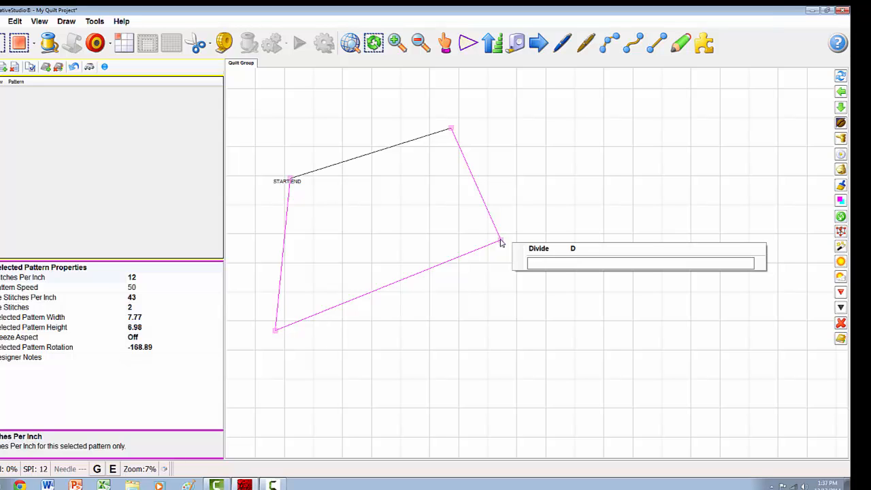
pyautogui.click(541, 250)
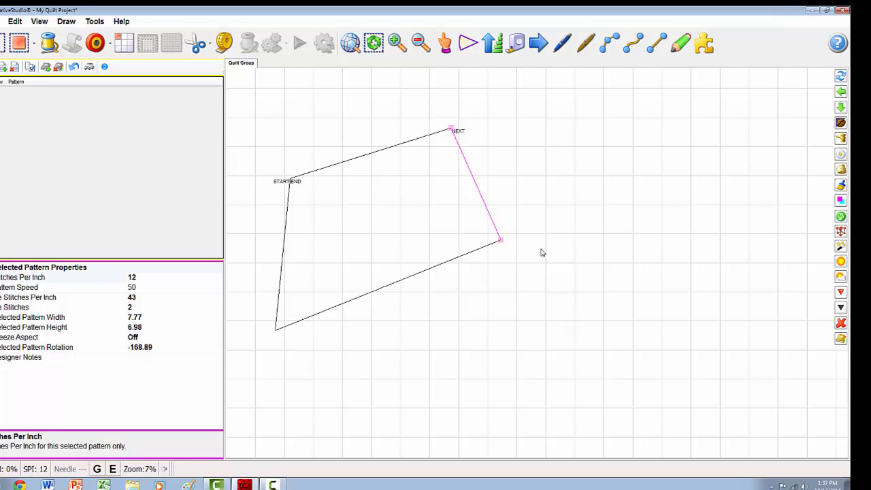
# Select all pieces of the divided four-sided shape together and delete them.
pyautogui.scroll(-2, 542, 251)
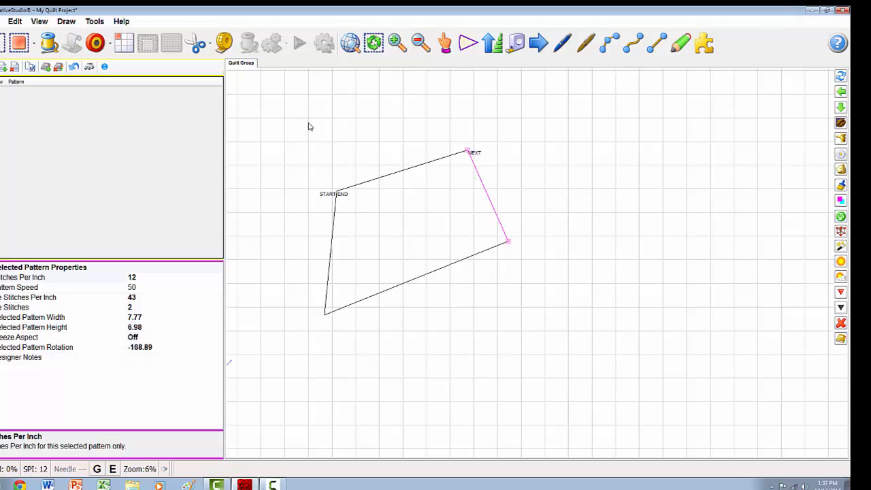
pyautogui.moveTo(242, 104); pyautogui.dragTo(578, 359)
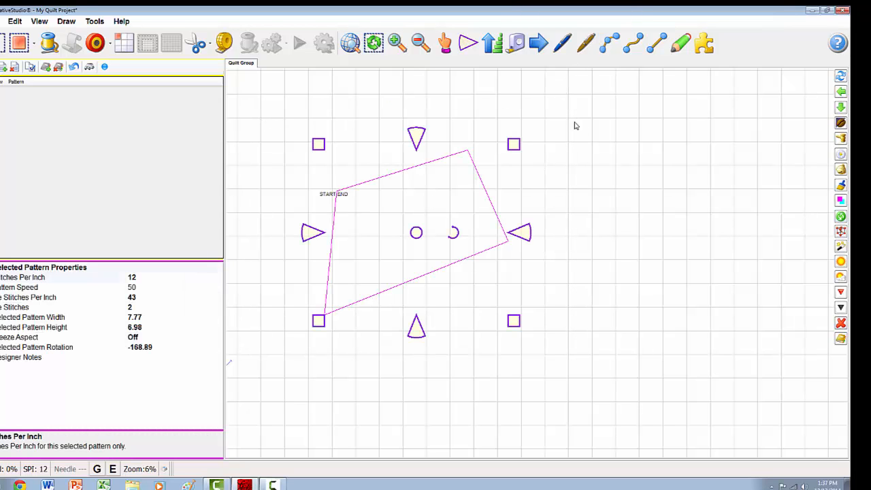
pyautogui.press('Delete')
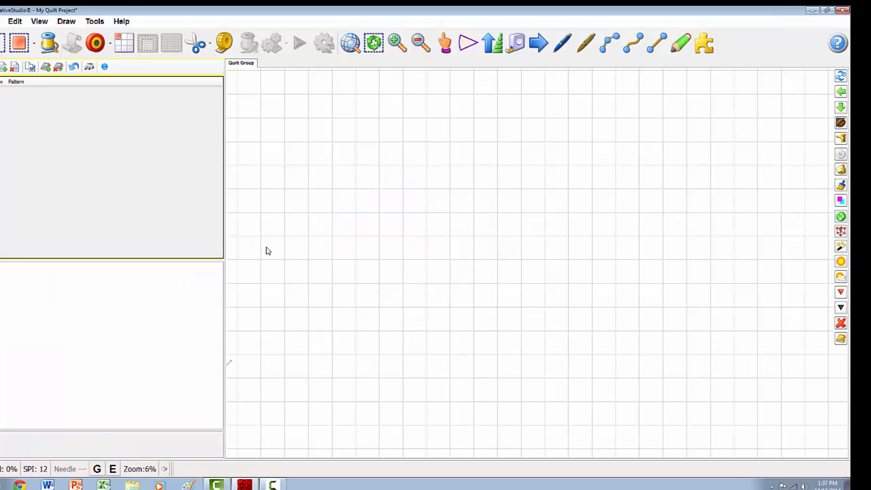
# Draw a three-point arc about 9.2 wide and 5.9 high, bulging upward in the cleared work area.
pyautogui.click(610, 50)
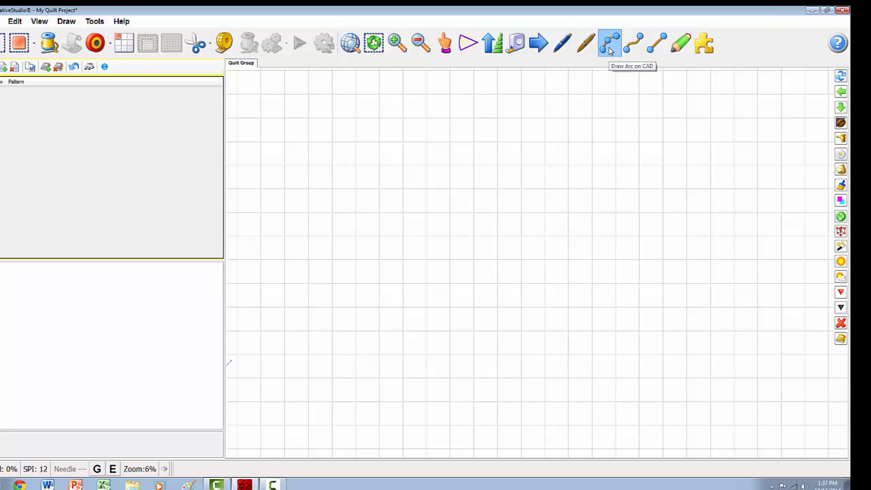
pyautogui.click(341, 249)
pyautogui.click(362, 154)
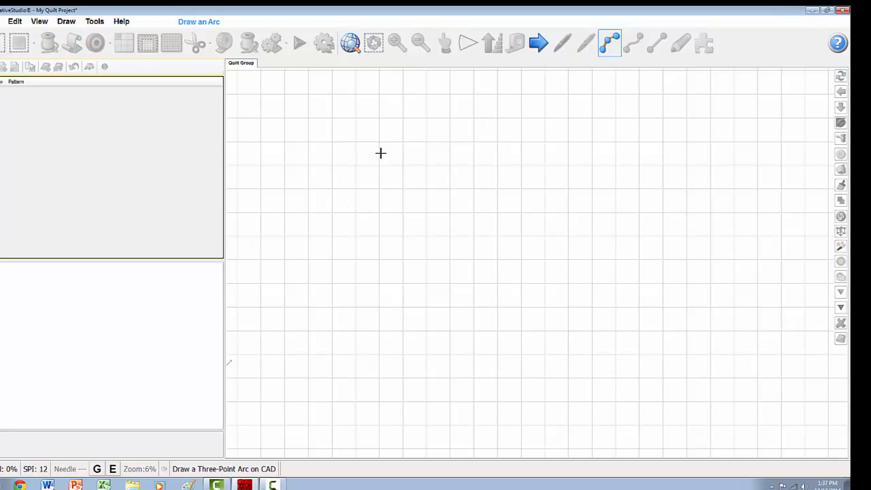
pyautogui.click(556, 171)
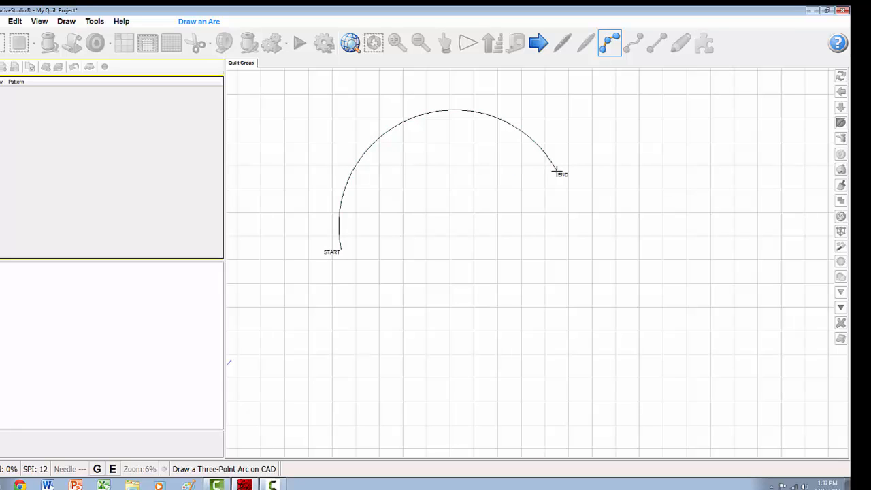
# Chain three more arcs from the end of the first arc, closing the crescent-like outline at its start point, and finish drawing.
pyautogui.press('e')
pyautogui.click(557, 172)
pyautogui.click(573, 331)
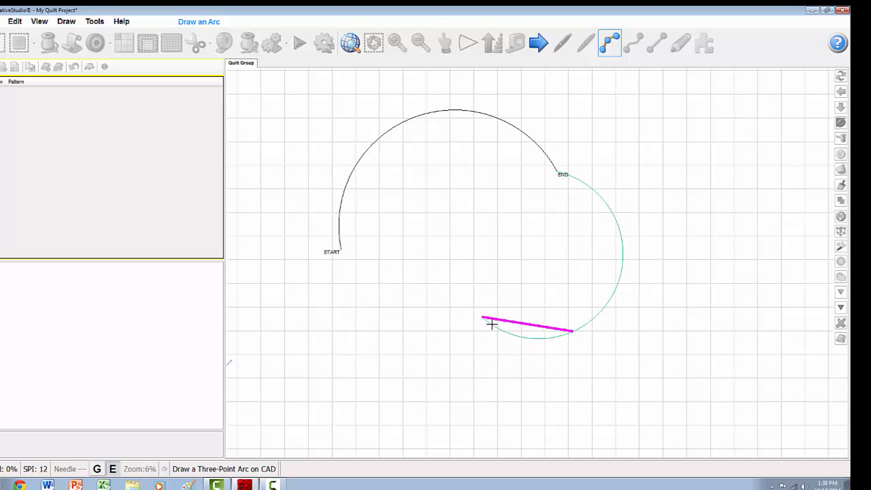
pyautogui.click(522, 335)
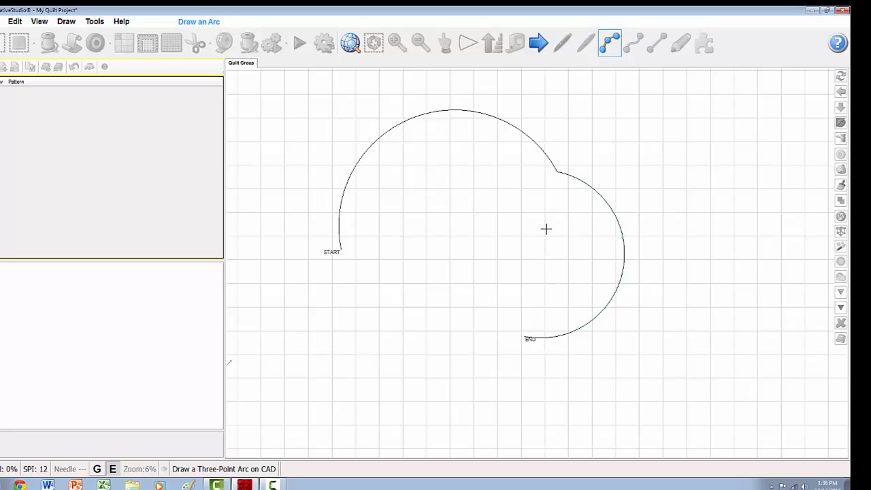
pyautogui.click(472, 150)
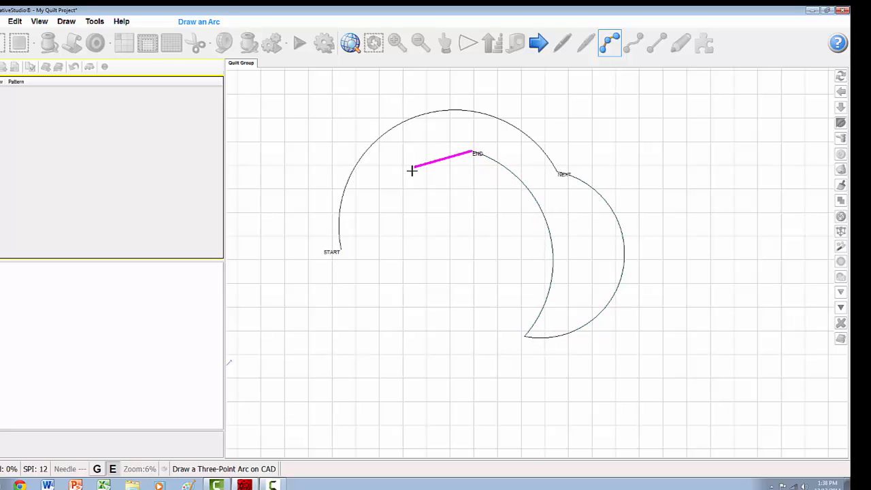
pyautogui.rightClick(470, 342)
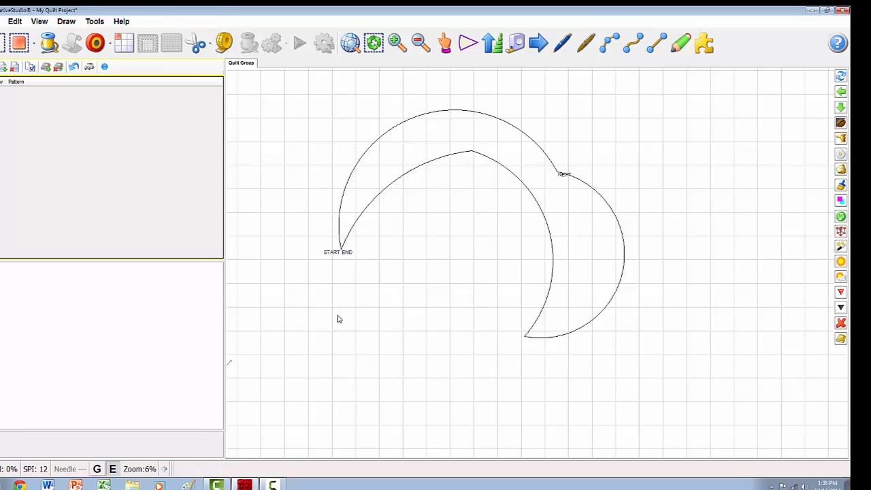
# Select the large upper arc and the outer right arc in turn to check whether they are separate patterns.
pyautogui.click(537, 202)
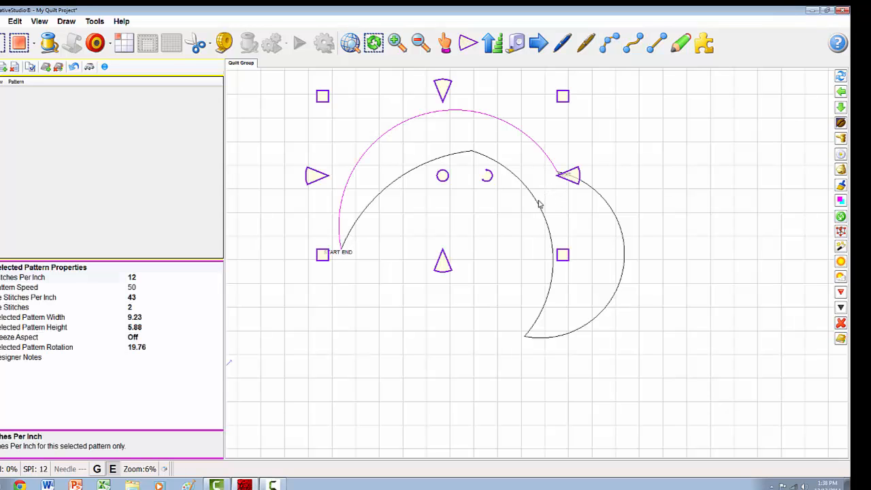
pyautogui.click(625, 242)
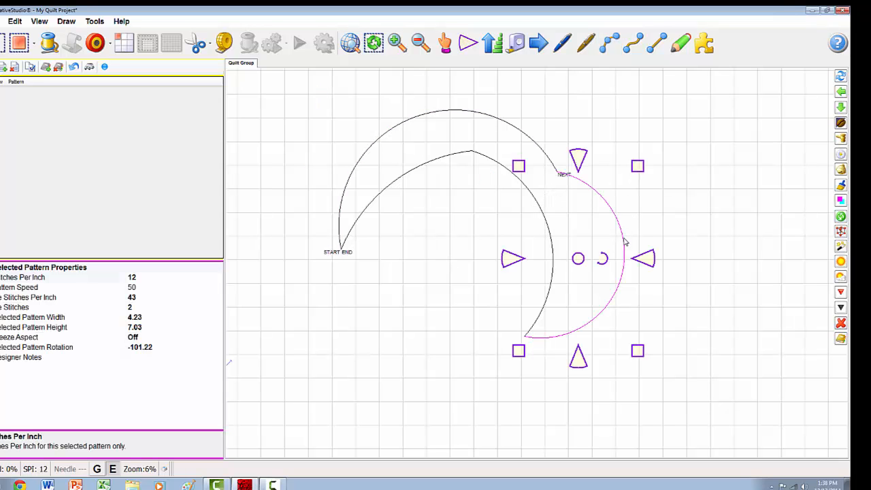
pyautogui.click(534, 198)
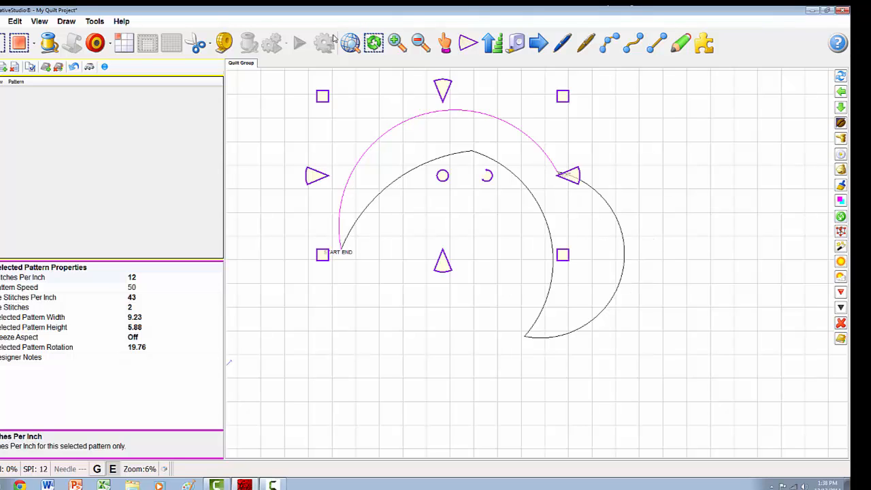
# Draw two connected three-point arcs in the empty area to the upper right of the crescent-like outline.
pyautogui.click(609, 43)
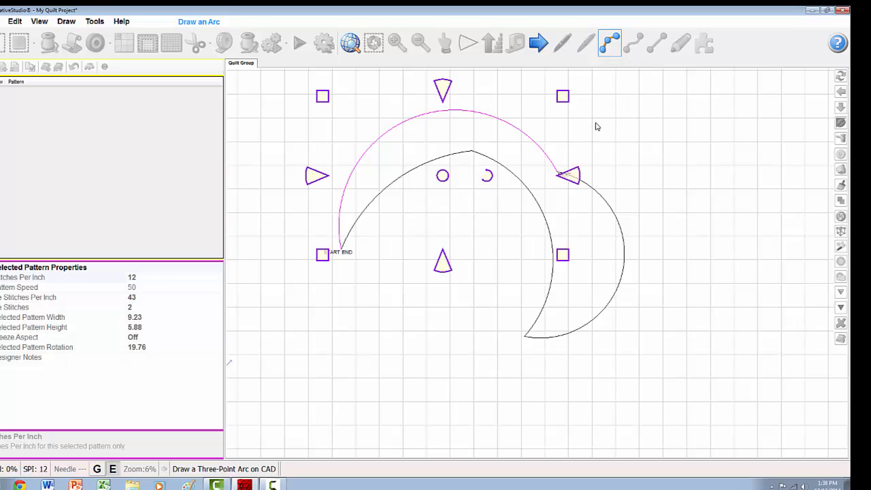
pyautogui.click(596, 122)
pyautogui.click(662, 103)
pyautogui.click(706, 155)
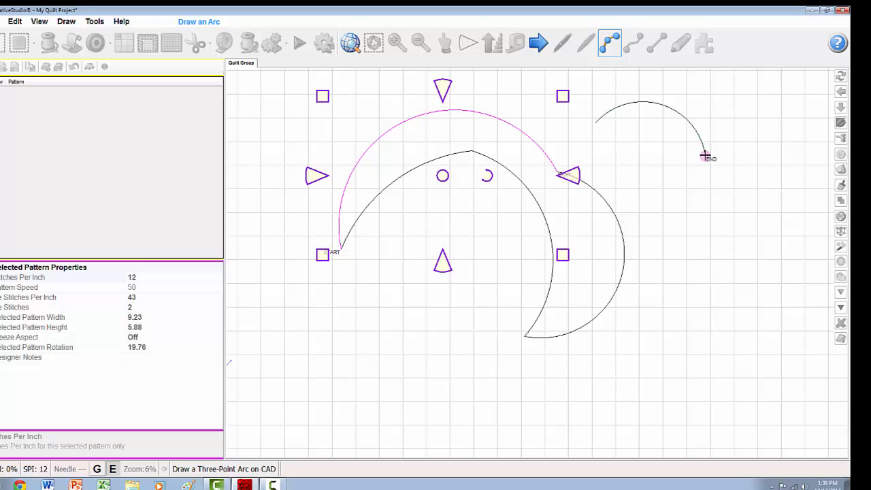
pyautogui.click(705, 155)
pyautogui.click(724, 213)
pyautogui.click(816, 156)
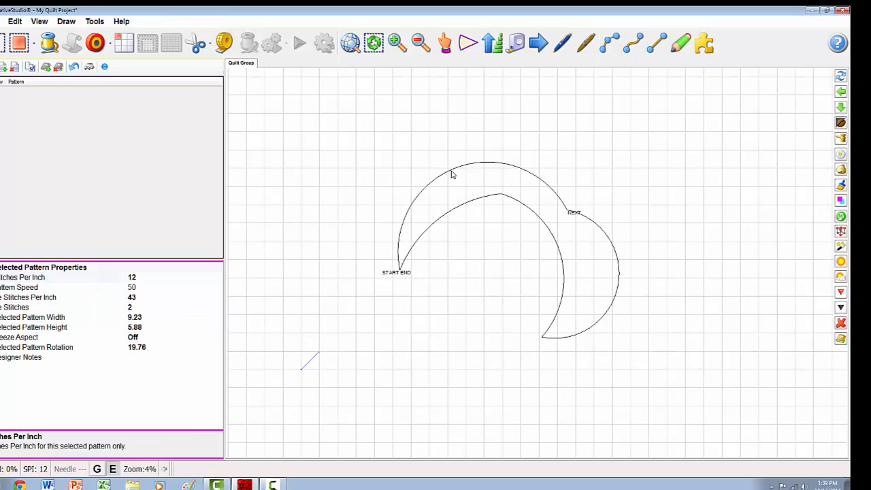
# Inspect the nodes of the large upper arc, check its pattern options, and deselect the arc.
pyautogui.click(451, 174)
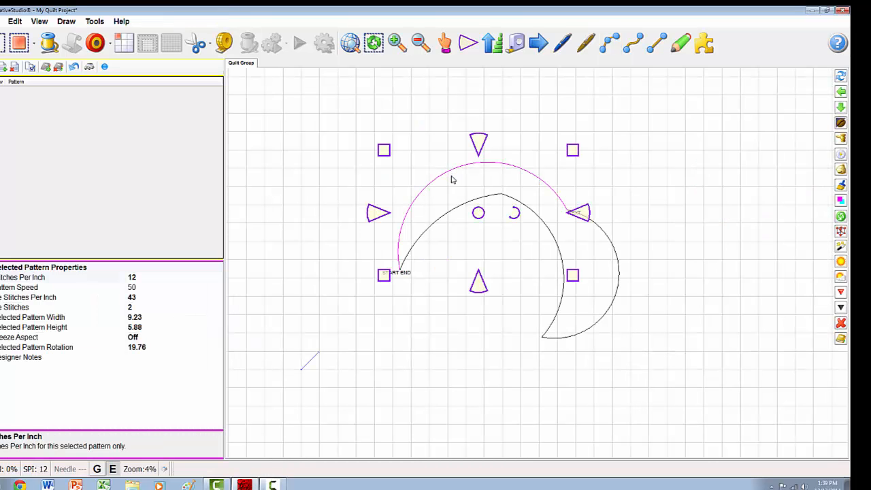
pyautogui.click(842, 202)
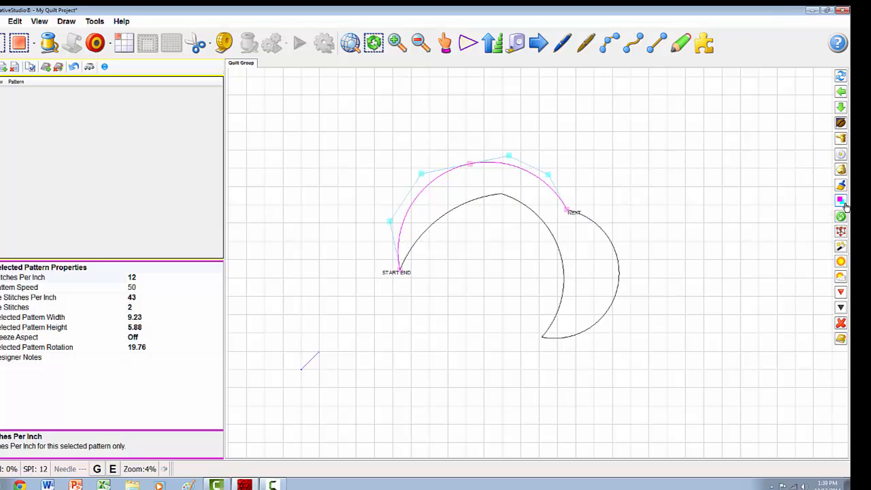
pyautogui.rightClick(673, 186)
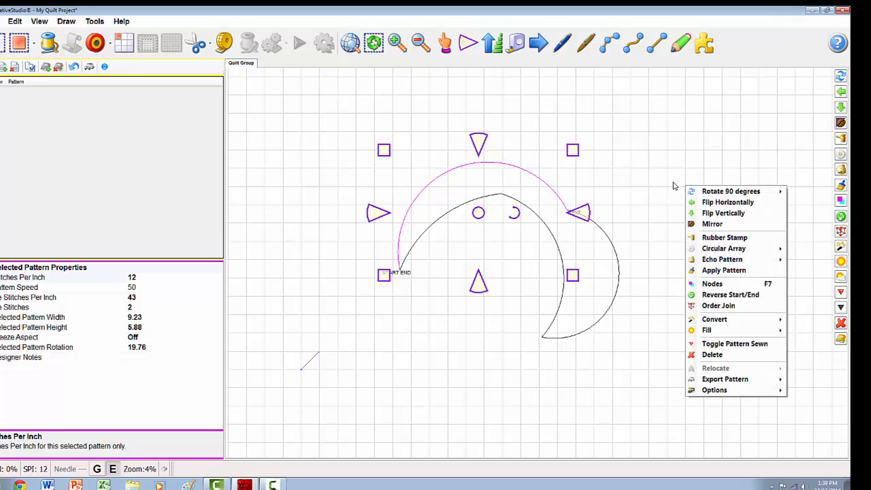
pyautogui.click(674, 186)
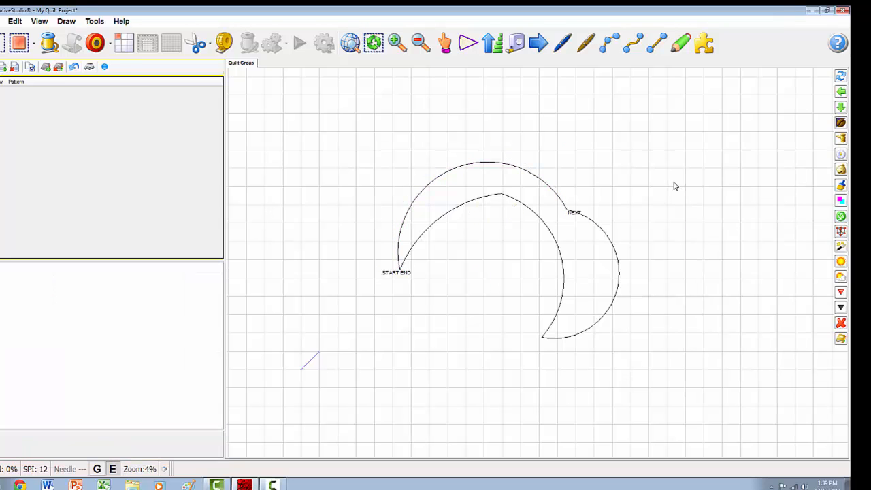
# Combine all arcs of the crescent-like outline into one pattern and show the nodes of the combined shape.
pyautogui.moveTo(342, 124); pyautogui.dragTo(713, 388)
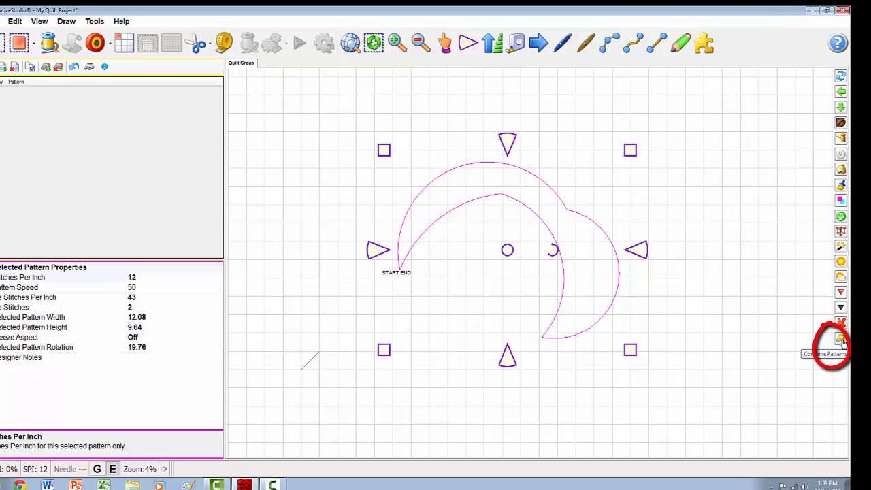
pyautogui.rightClick(540, 226)
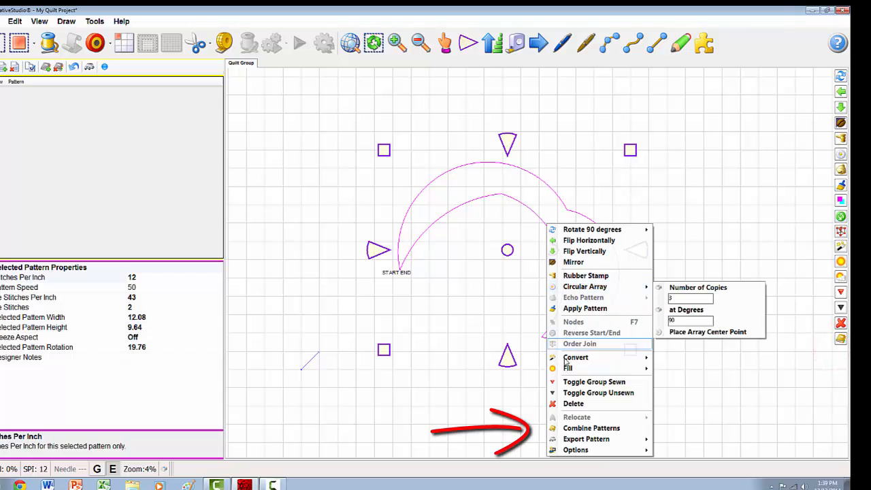
pyautogui.click(607, 431)
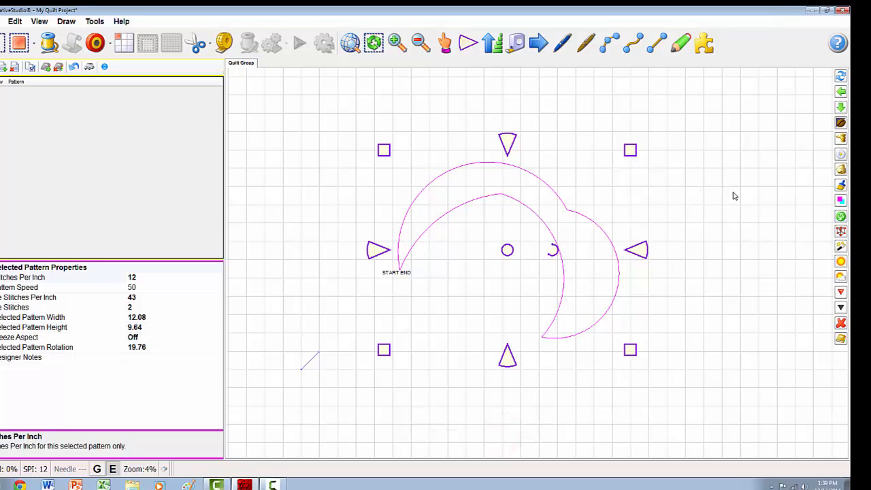
pyautogui.click(841, 200)
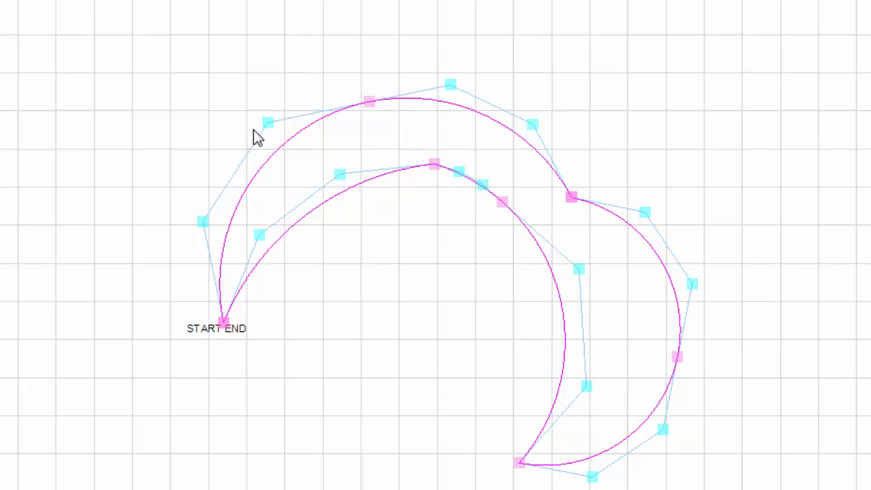
# Try pulling the outer arc's upper-left control handle outward, and return it to its original place.
pyautogui.moveTo(267, 123); pyautogui.dragTo(141, 143)
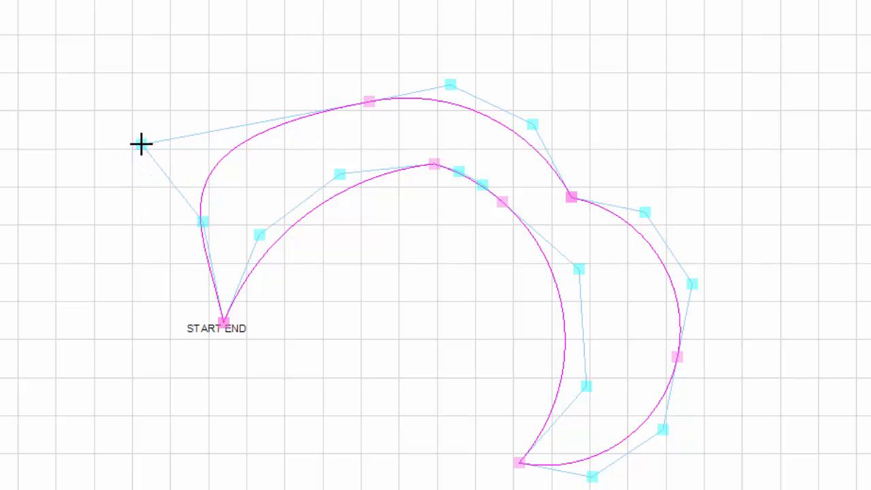
pyautogui.moveTo(141, 144); pyautogui.dragTo(270, 123)
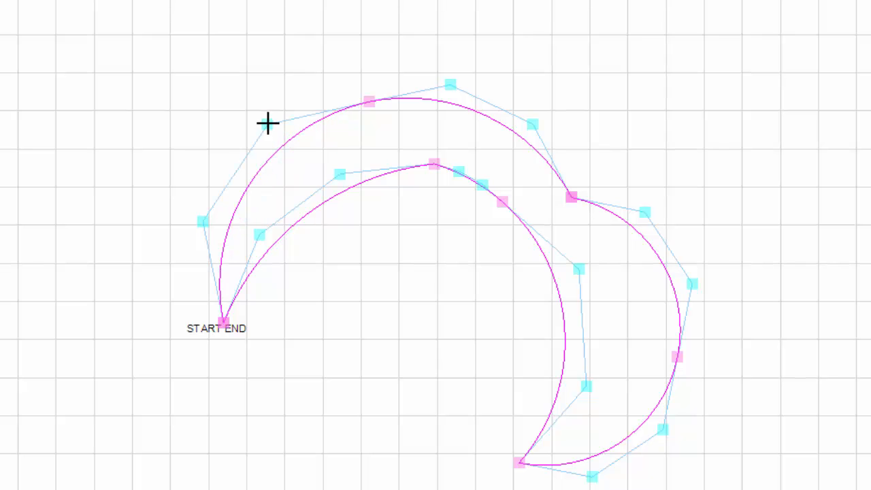
# Smooth the inner arc's peak by moving its node toward the start point and adjusting the neighbouring control handles.
pyautogui.scroll(5, 424, 199)
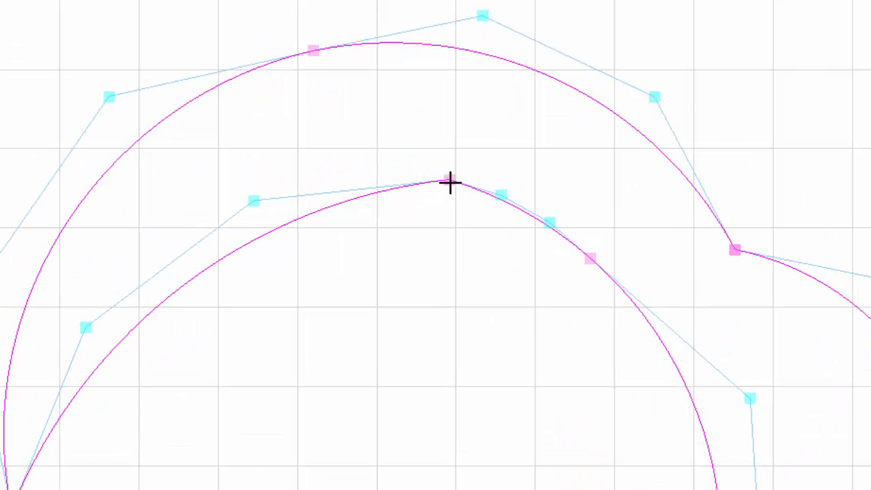
pyautogui.moveTo(450, 183); pyautogui.dragTo(381, 195)
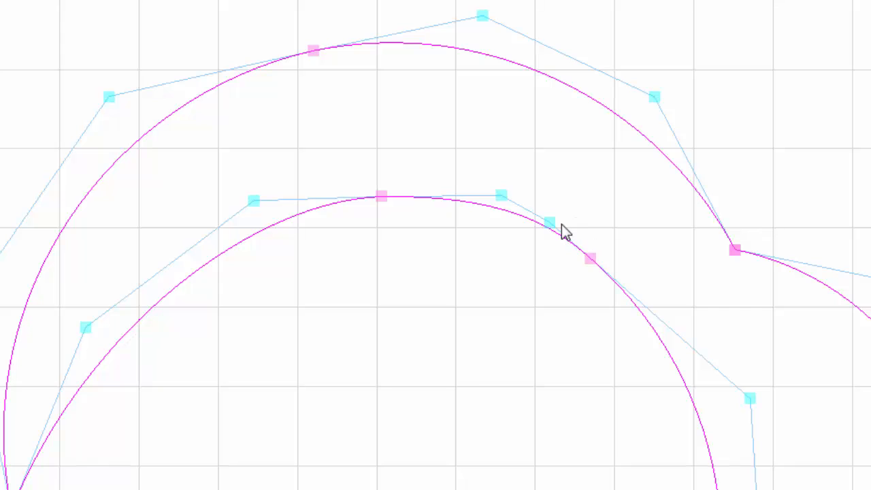
pyautogui.moveTo(550, 222); pyautogui.dragTo(541, 224)
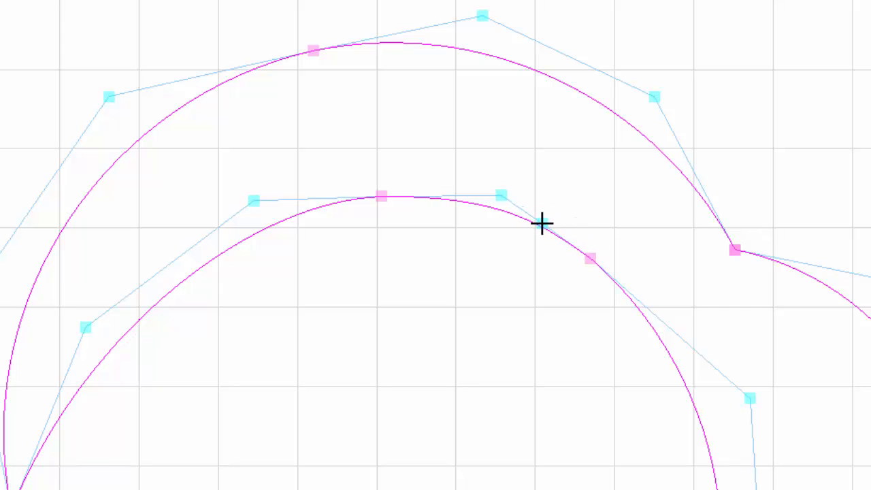
pyautogui.moveTo(498, 195); pyautogui.dragTo(494, 197)
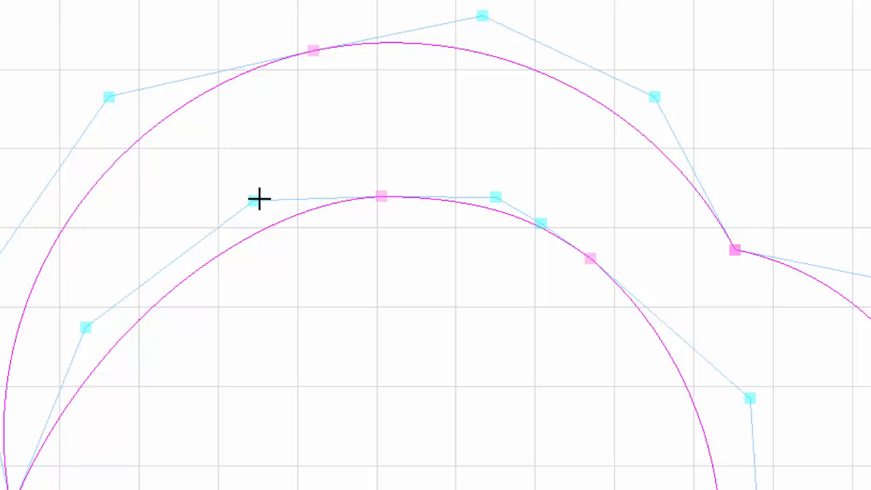
pyautogui.moveTo(258, 199); pyautogui.dragTo(238, 204)
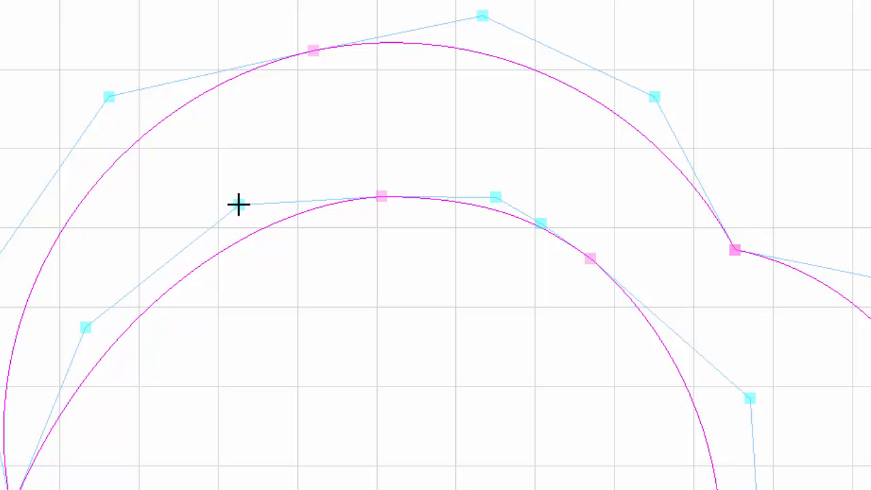
# Slim the outer right arc by moving its middle node and control handles inward, lower that node slightly, and finish node editing.
pyautogui.scroll(-2, 302, 23)
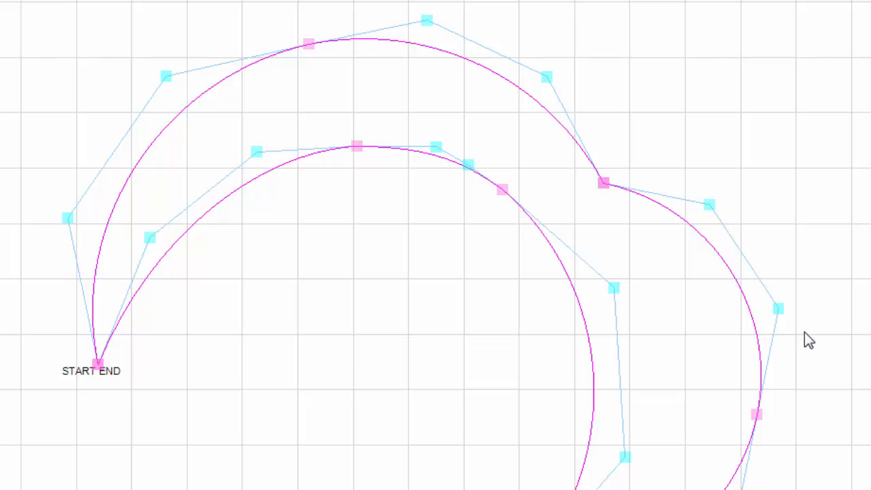
pyautogui.moveTo(775, 309); pyautogui.dragTo(741, 312)
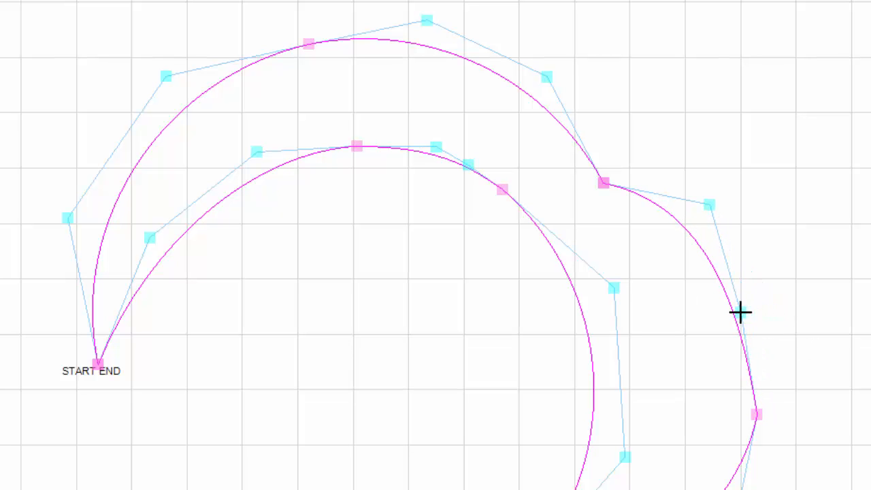
pyautogui.moveTo(756, 413); pyautogui.dragTo(722, 402)
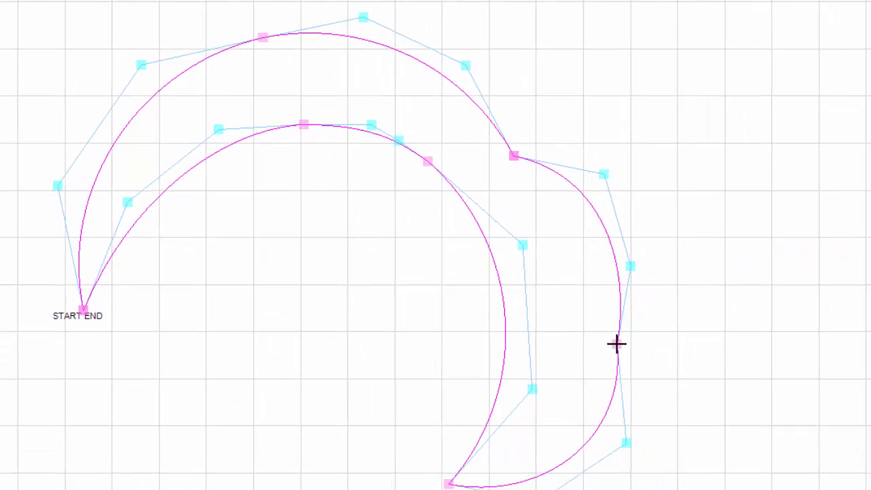
pyautogui.moveTo(628, 443); pyautogui.dragTo(596, 428)
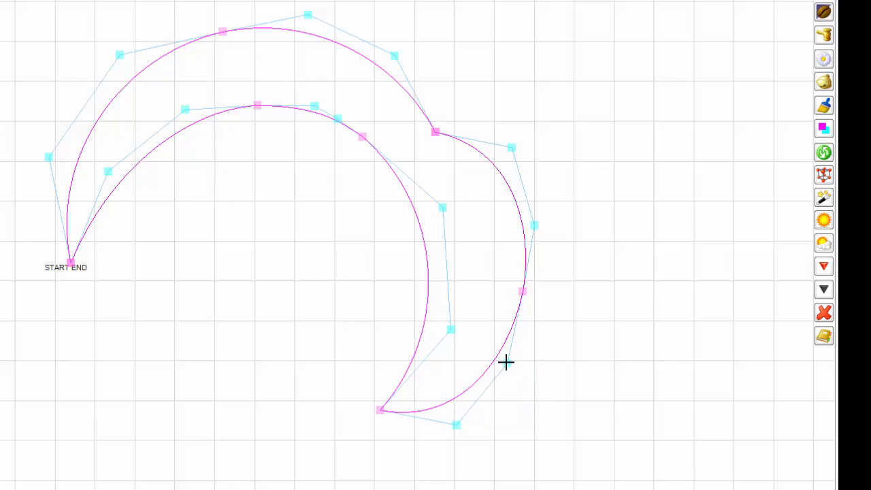
pyautogui.moveTo(506, 362); pyautogui.dragTo(504, 361)
pyautogui.moveTo(455, 424); pyautogui.dragTo(445, 417)
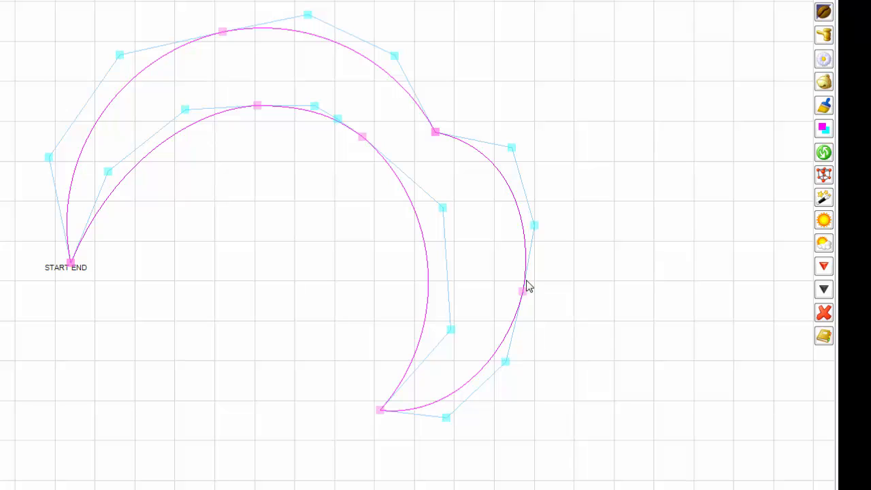
pyautogui.moveTo(519, 293); pyautogui.dragTo(519, 318)
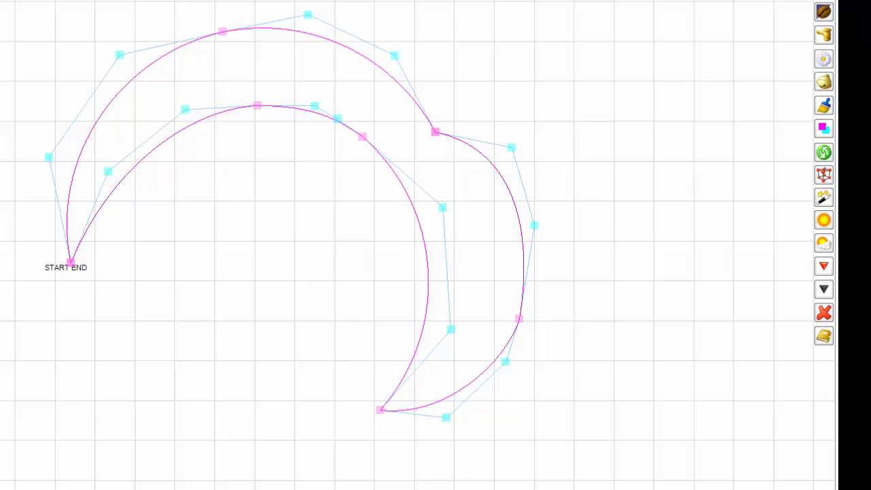
pyautogui.click(542, 29)
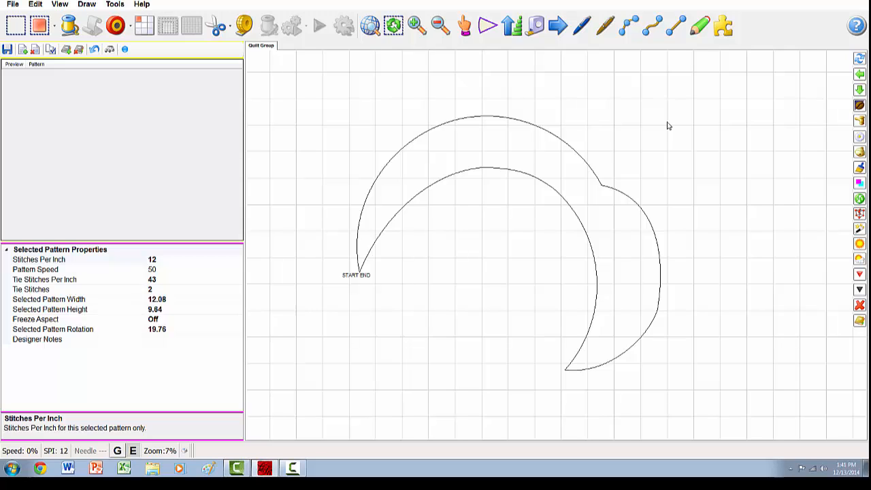
# Show the combined pattern's nodes and assign the command PAUSE to the node near the top of the outer arc.
pyautogui.click(481, 121)
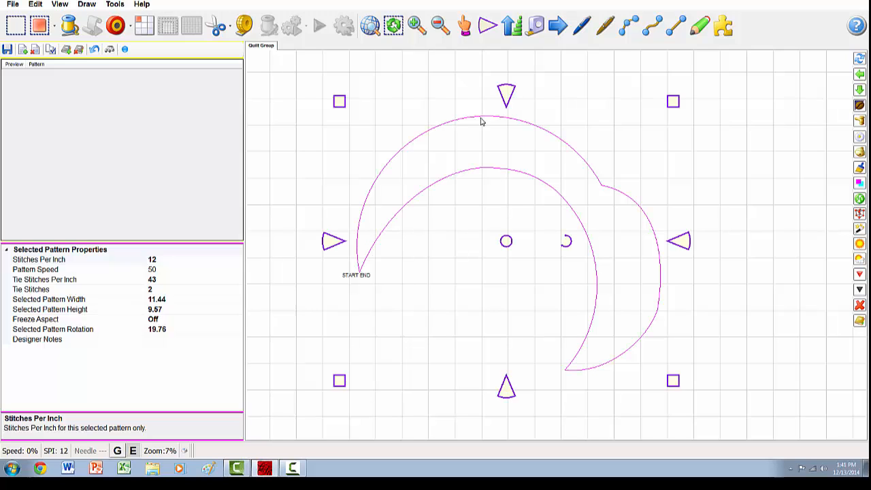
pyautogui.click(860, 184)
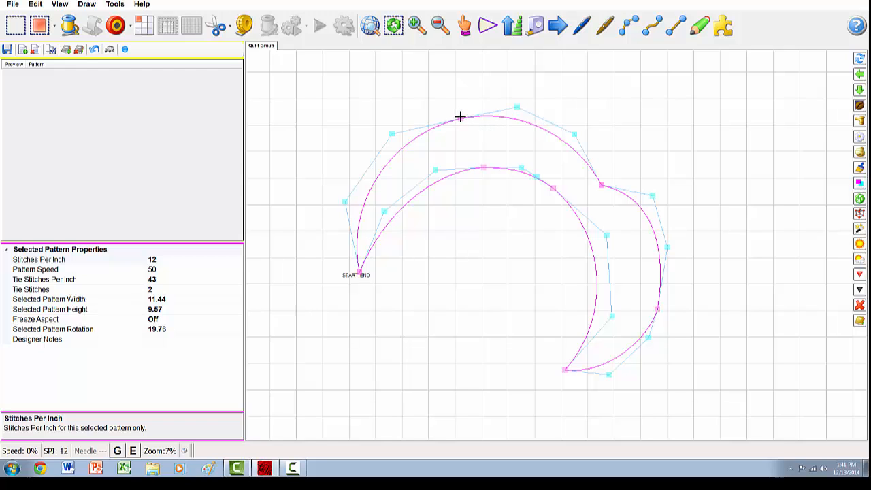
pyautogui.rightClick(461, 118)
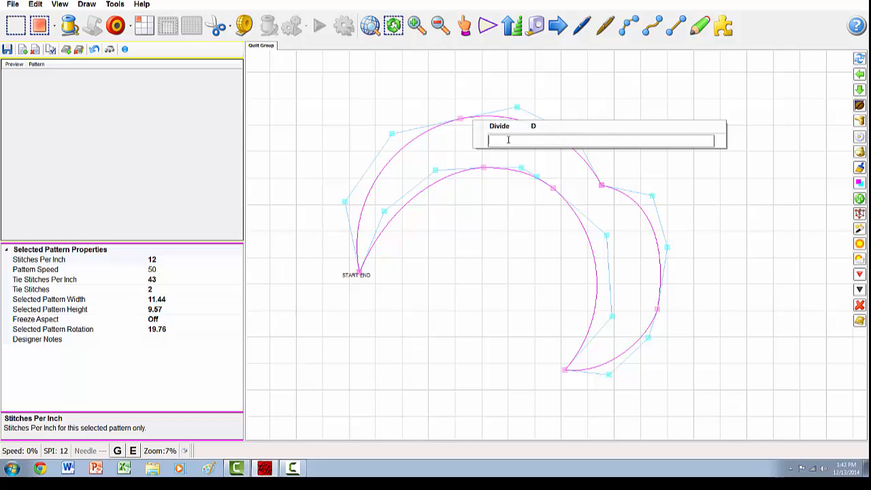
pyautogui.write('PAUSE')
pyautogui.press('Return')
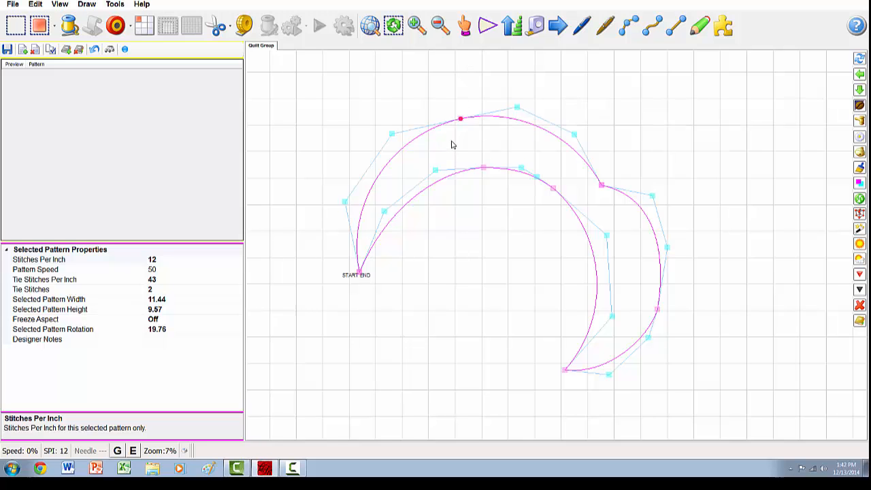
# Examine the command marker on the outer arc's top node and check its stored command text.
pyautogui.scroll(1, 453, 143)
pyautogui.scroll(5, 465, 84)
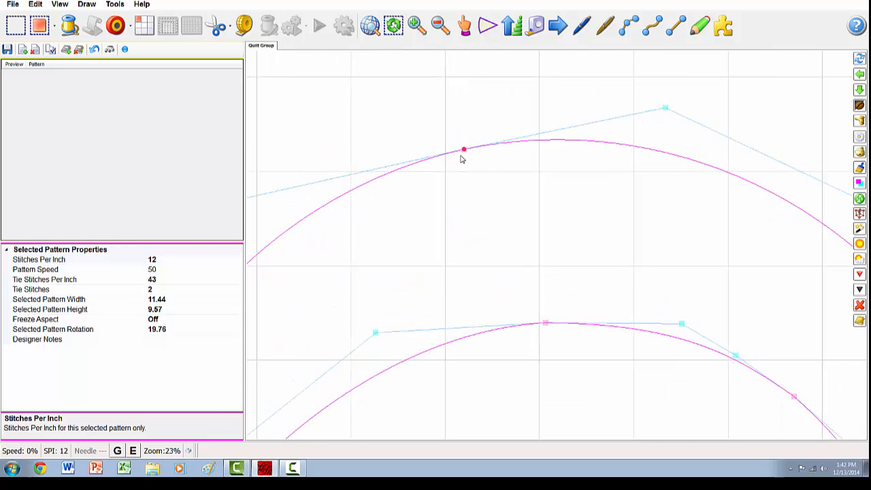
pyautogui.scroll(-3, 463, 151)
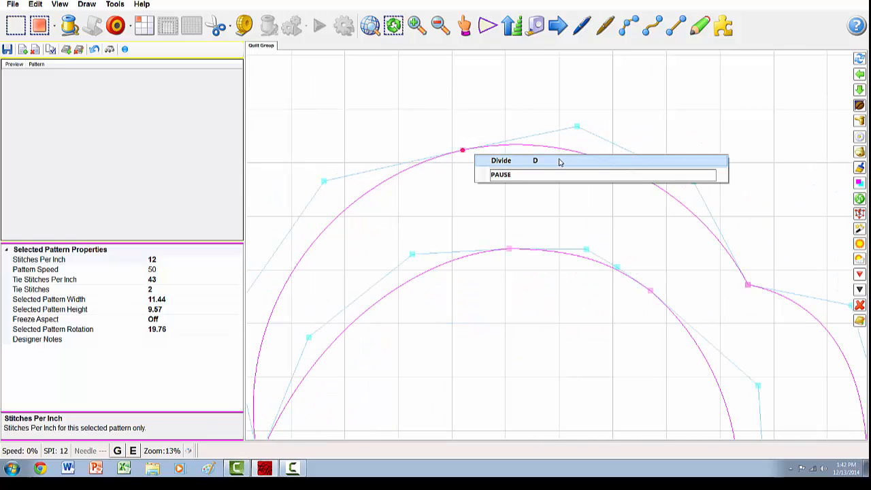
pyautogui.click(522, 196)
# Assign a SPEED command of 125 to the corner node where the large upper arc meets the outer right arc.
pyautogui.rightClick(746, 284)
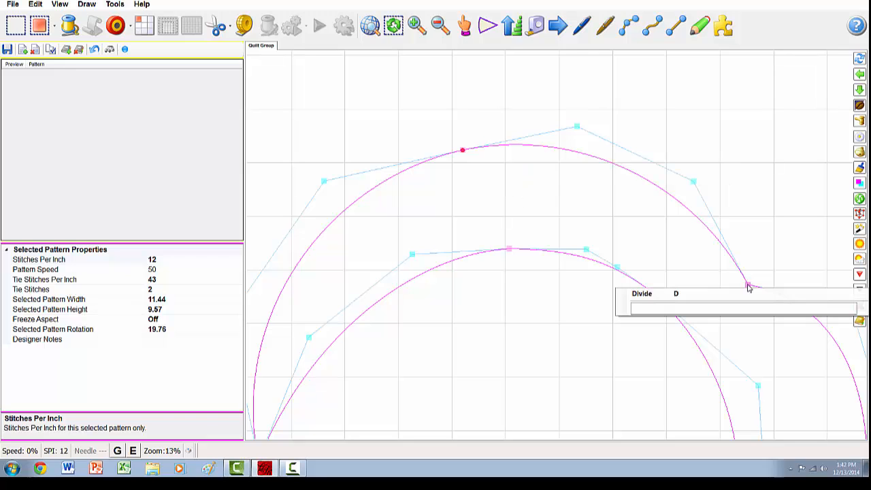
pyautogui.click(658, 310)
pyautogui.write('SP')
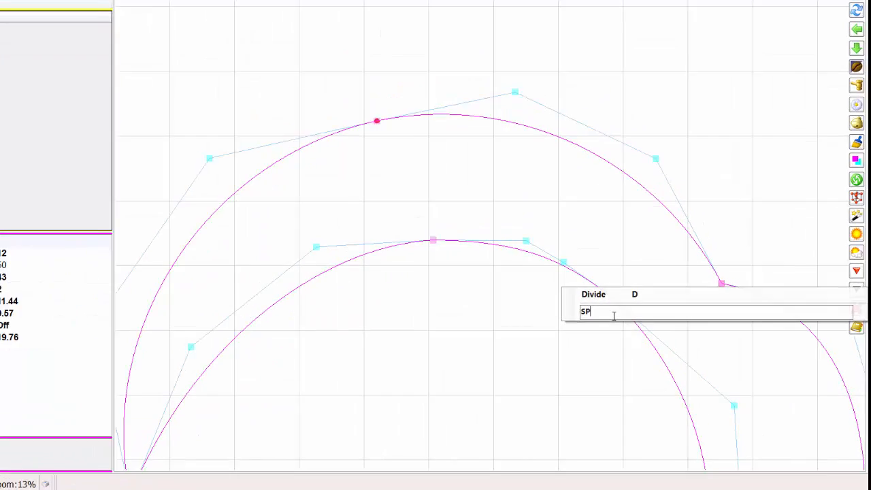
pyautogui.write('EED')
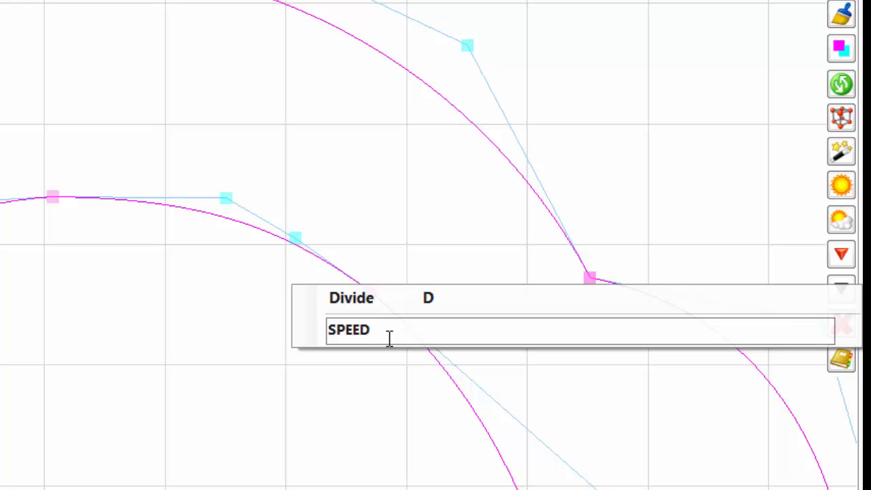
pyautogui.write('125')
pyautogui.press('Return')
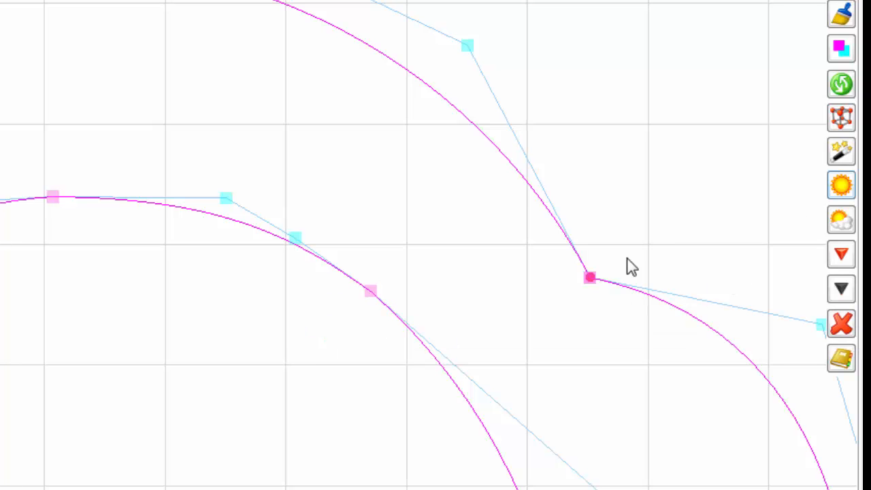
# Assign an SPI command of 110 to the middle node of the outer right arc.
pyautogui.scroll(-9, 590, 277)
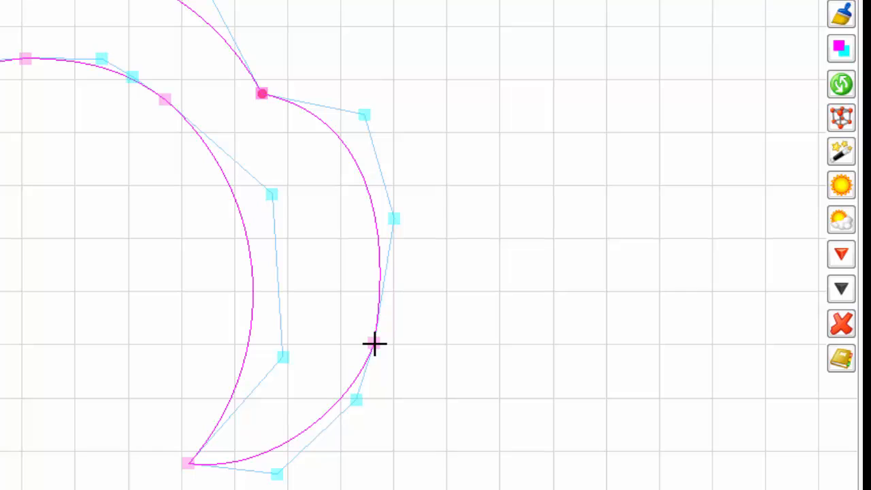
pyautogui.press('d')
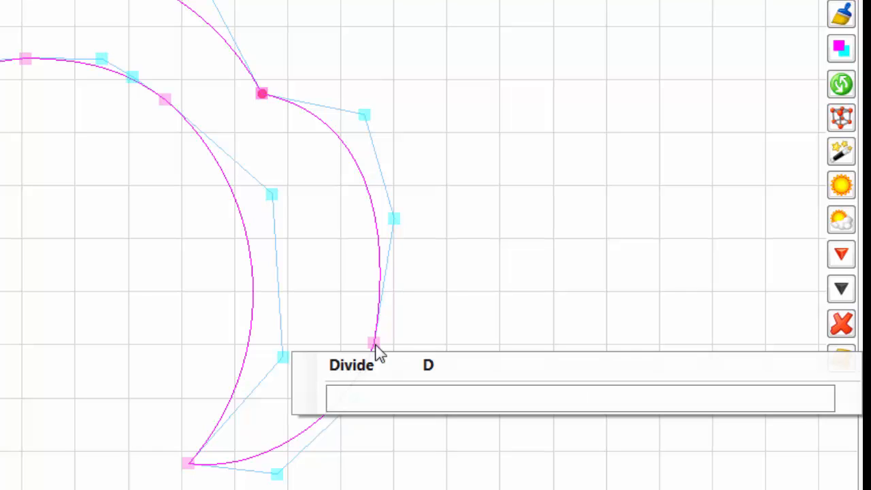
pyautogui.click(360, 400)
pyautogui.write('SPI')
pyautogui.write('10')
pyautogui.press('BackSpace')
pyautogui.press('BackSpace')
pyautogui.write('110')
pyautogui.press('Return')
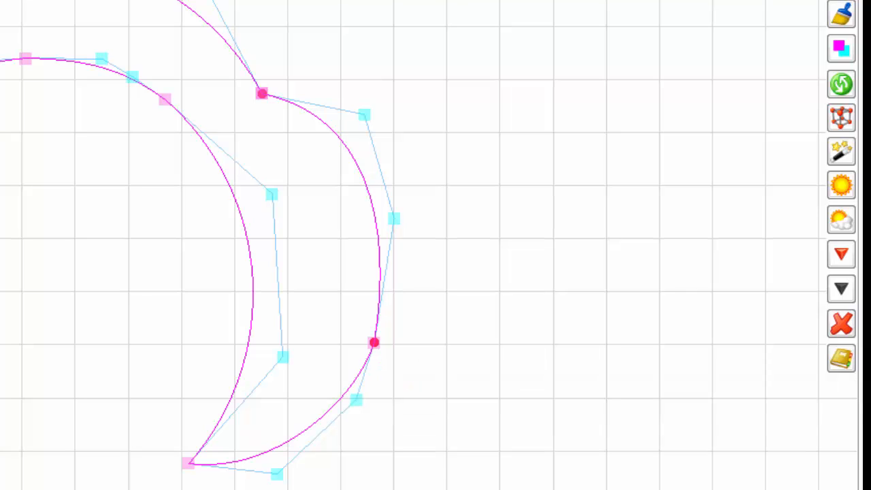
pyautogui.scroll(-5, 228, 292)
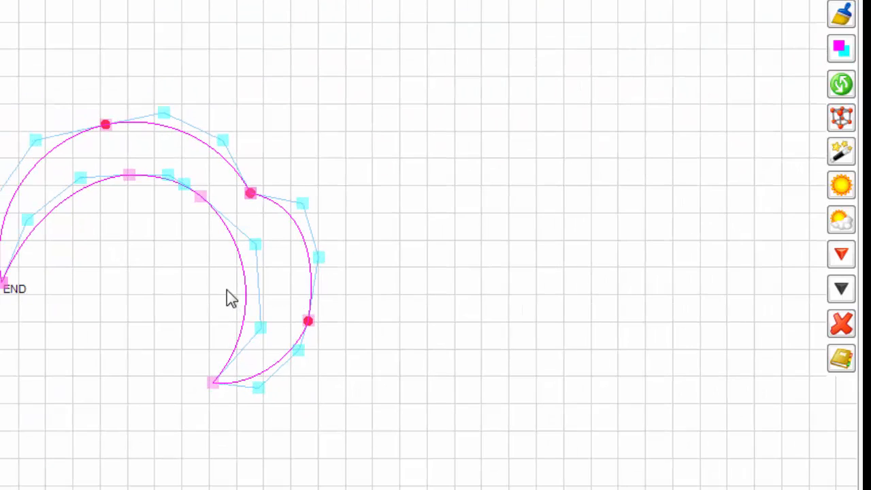
pyautogui.scroll(-3, 429, 245)
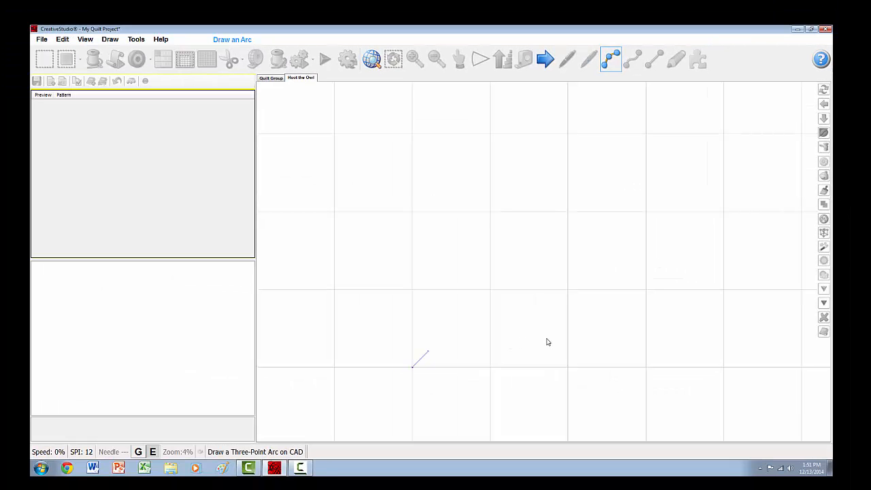
# Draw connected three-point arcs forming the owl's shallow bottom curve, the small rounded lower corner and the tall side up to the head.
pyautogui.scroll(2, 528, 338)
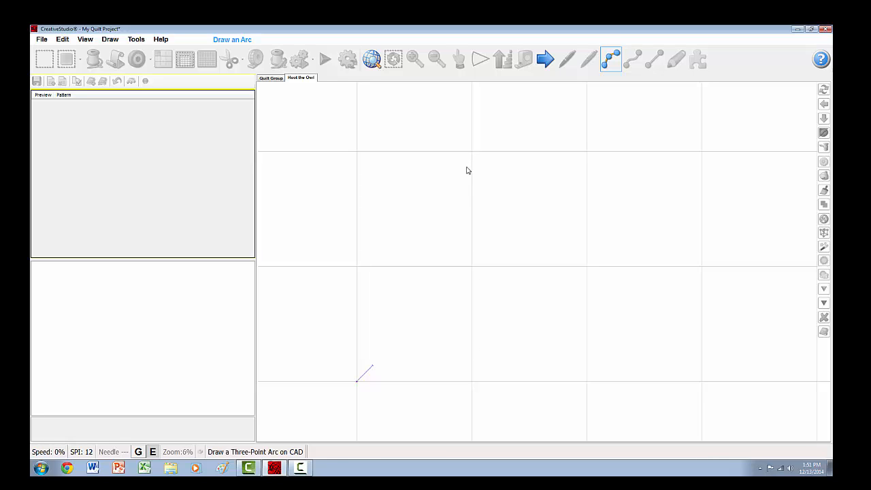
pyautogui.scroll(-1, 505, 211)
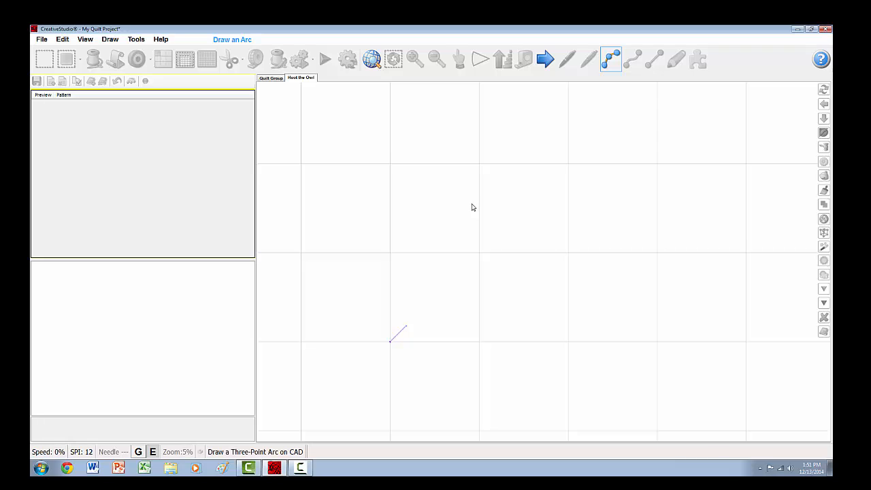
pyautogui.click(569, 333)
pyautogui.click(540, 330)
pyautogui.click(503, 336)
pyautogui.rightClick(487, 339)
pyautogui.click(487, 339)
pyautogui.click(479, 319)
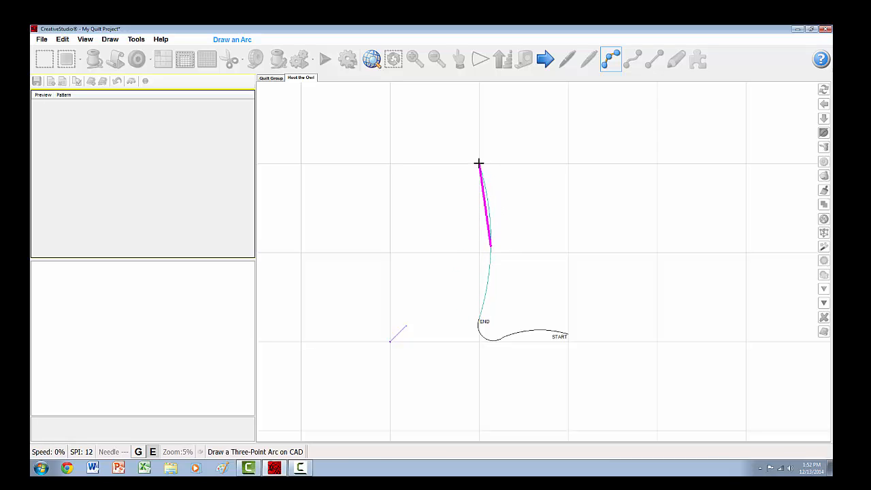
pyautogui.click(479, 163)
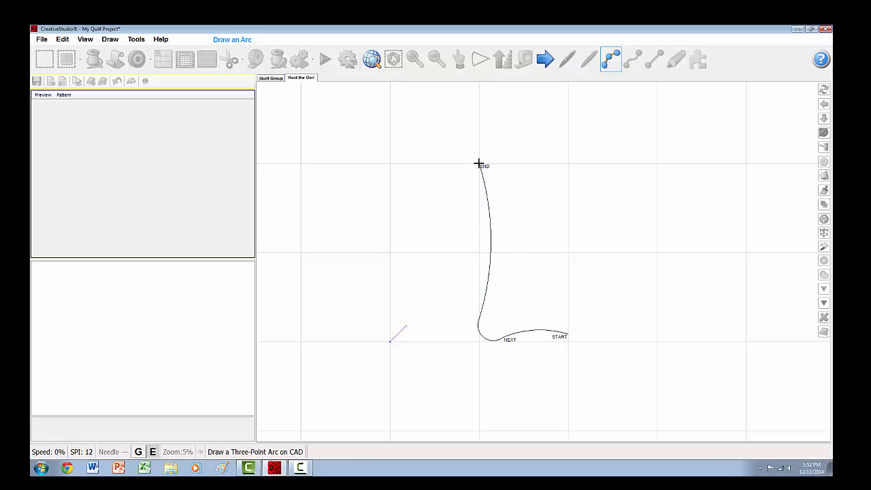
# Continue from the top of the side arc with a short arc and a longer one curving down to form the owl's head.
pyautogui.click(479, 164)
pyautogui.click(505, 173)
pyautogui.click(505, 173)
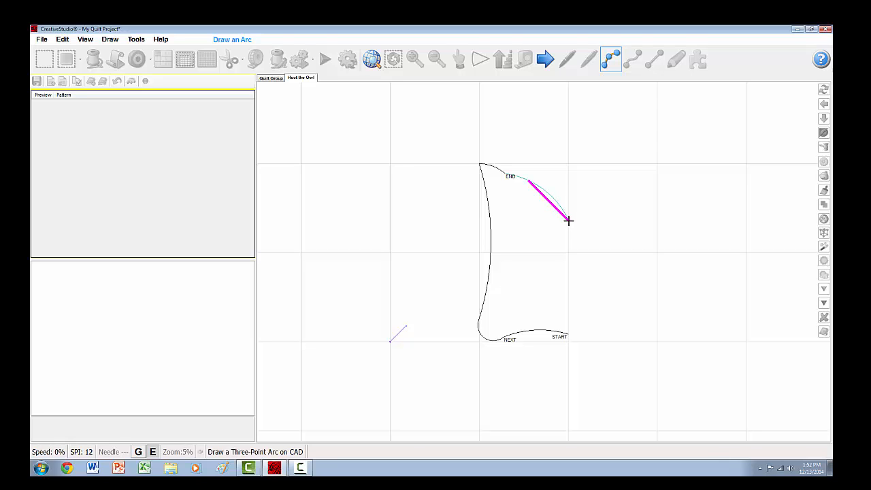
pyautogui.click(569, 220)
pyautogui.rightClick(569, 221)
# Move the shared ends of the two head arcs farther along the curve and flatten the short arc with its control handle.
pyautogui.scroll(1, 505, 162)
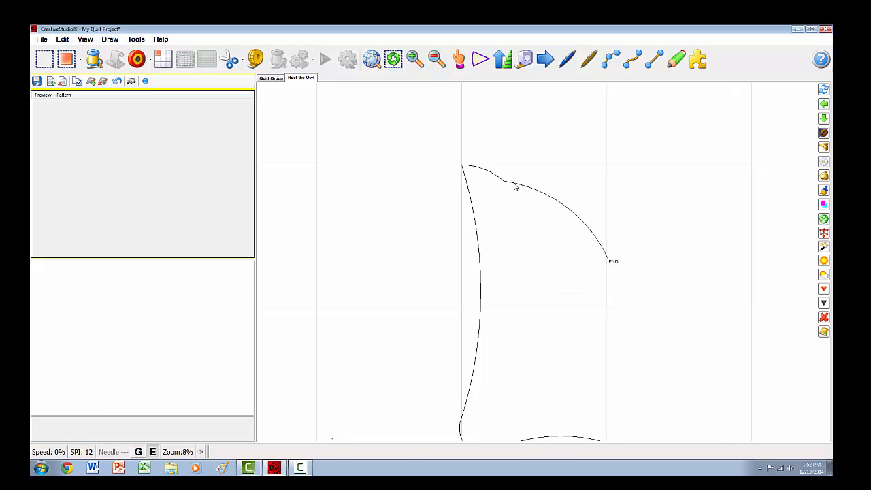
pyautogui.click(517, 187)
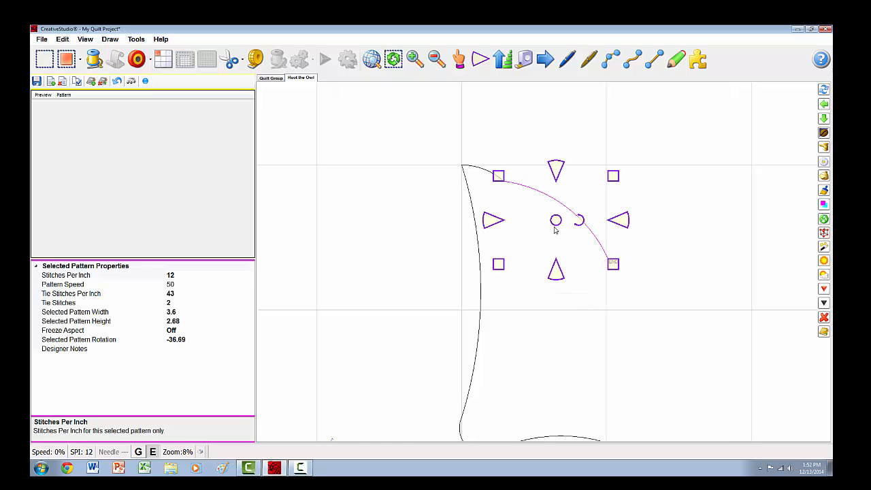
pyautogui.click(153, 452)
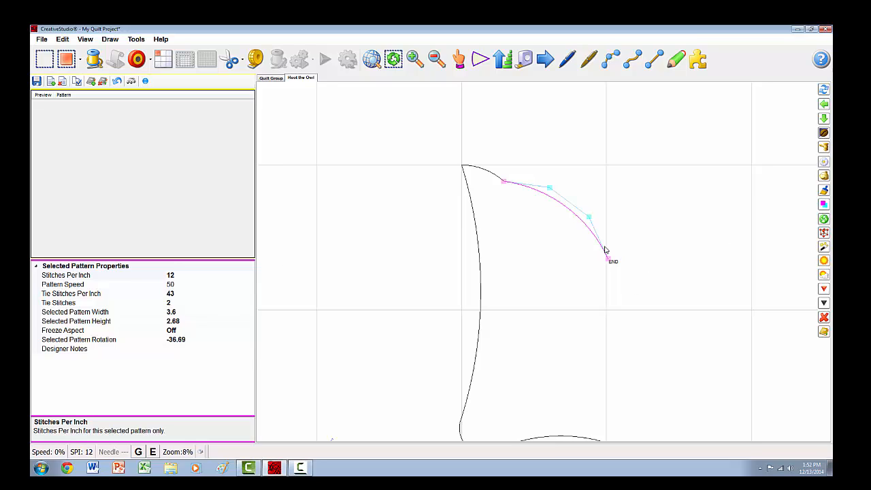
pyautogui.scroll(3, 554, 213)
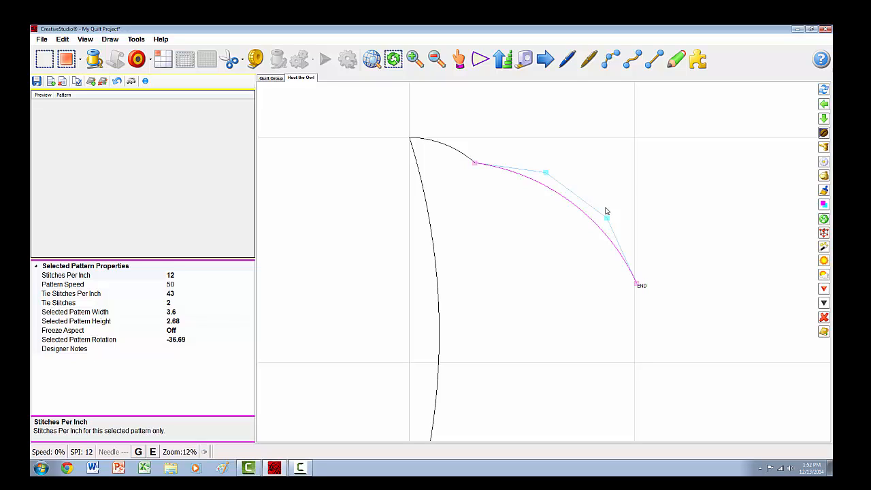
pyautogui.moveTo(474, 163); pyautogui.dragTo(505, 162)
pyautogui.click(472, 159)
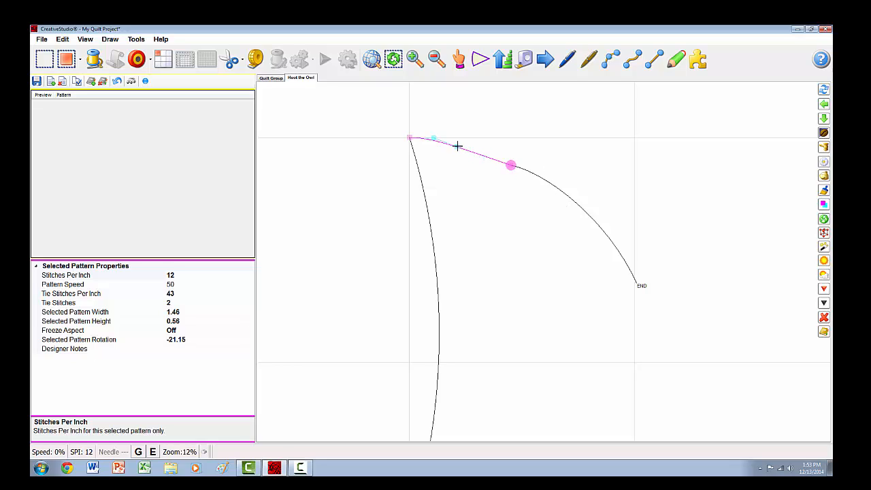
pyautogui.moveTo(458, 147); pyautogui.dragTo(487, 153)
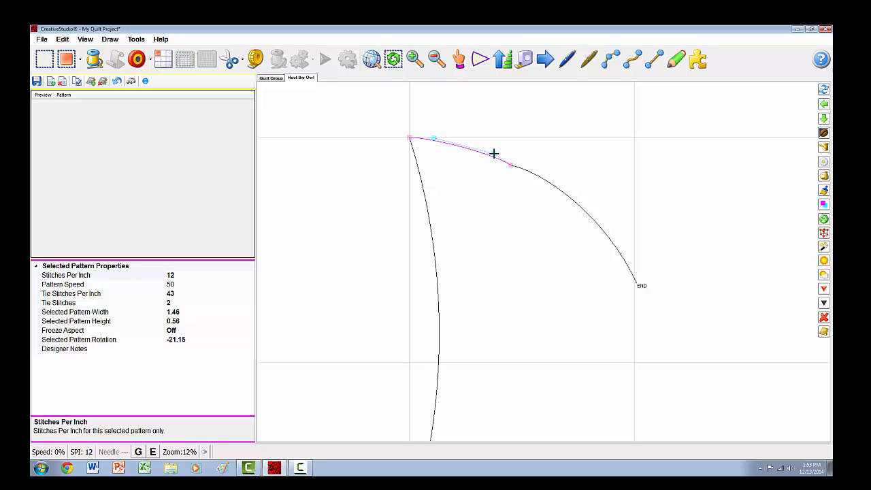
# Reshape the longer head arc to join the short arc smoothly, and lower its free end onto the vertical grid line.
pyautogui.click(531, 175)
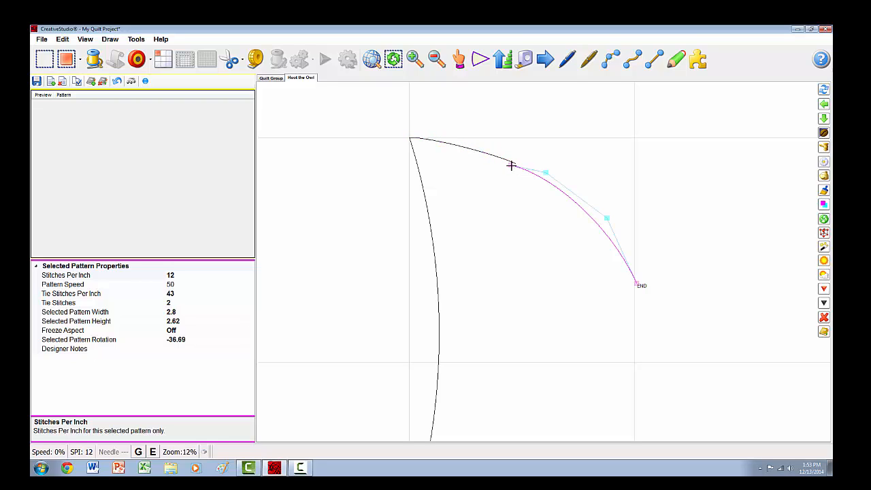
pyautogui.moveTo(511, 165); pyautogui.dragTo(515, 164)
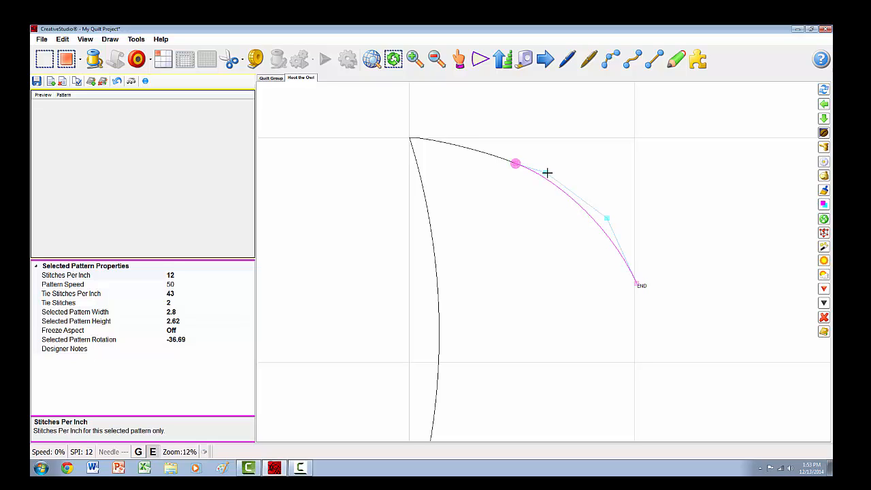
pyautogui.moveTo(545, 173); pyautogui.dragTo(546, 177)
pyautogui.moveTo(607, 215); pyautogui.dragTo(604, 212)
pyautogui.moveTo(545, 176); pyautogui.dragTo(566, 175)
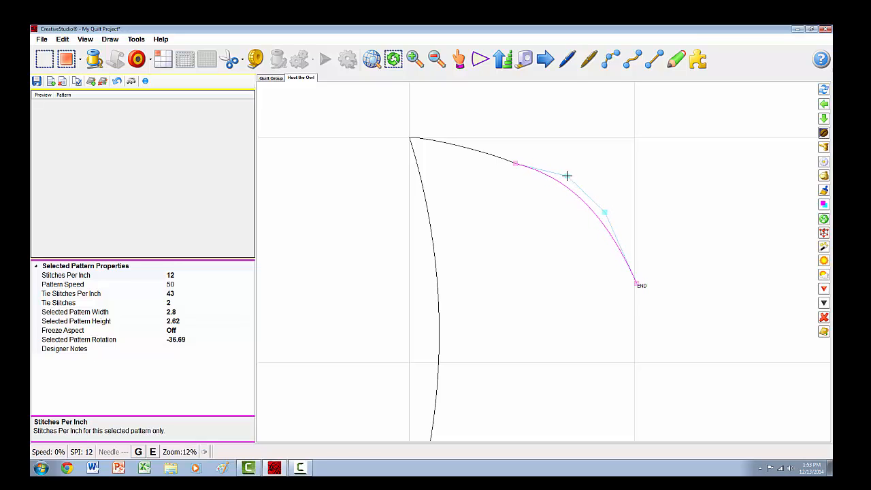
pyautogui.moveTo(635, 284); pyautogui.dragTo(634, 307)
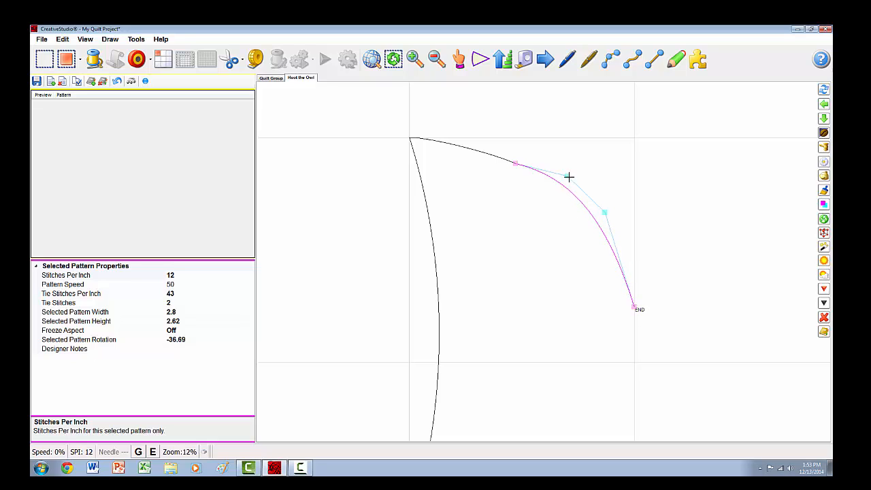
pyautogui.moveTo(568, 177); pyautogui.dragTo(574, 187)
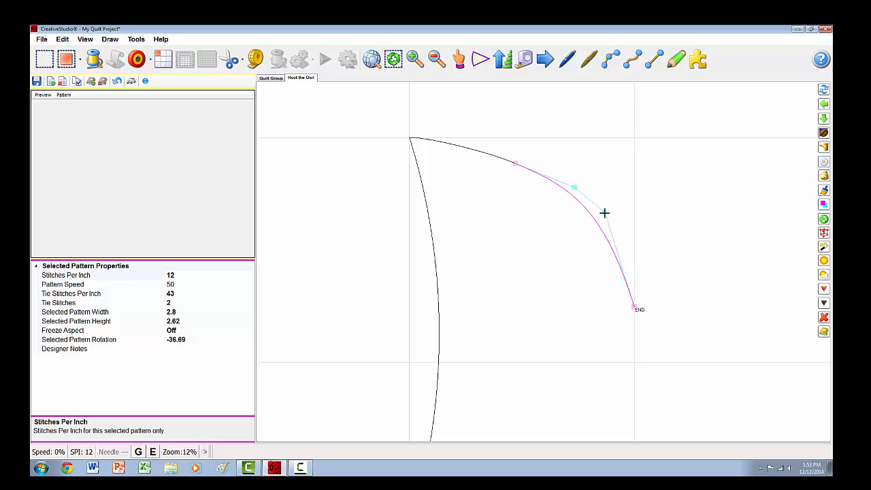
pyautogui.rightClick(669, 215)
pyautogui.click(651, 170)
pyautogui.scroll(-5, 566, 162)
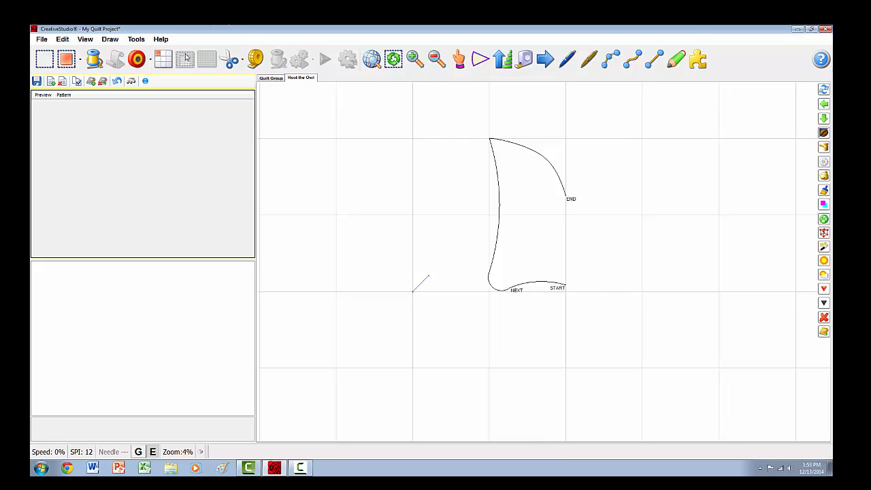
# Draw the wing's outer three-point arc from the outline's lower corner up to the tall side, and narrow it to about 2.12 wide.
pyautogui.click(110, 39)
pyautogui.moveTo(148, 96)
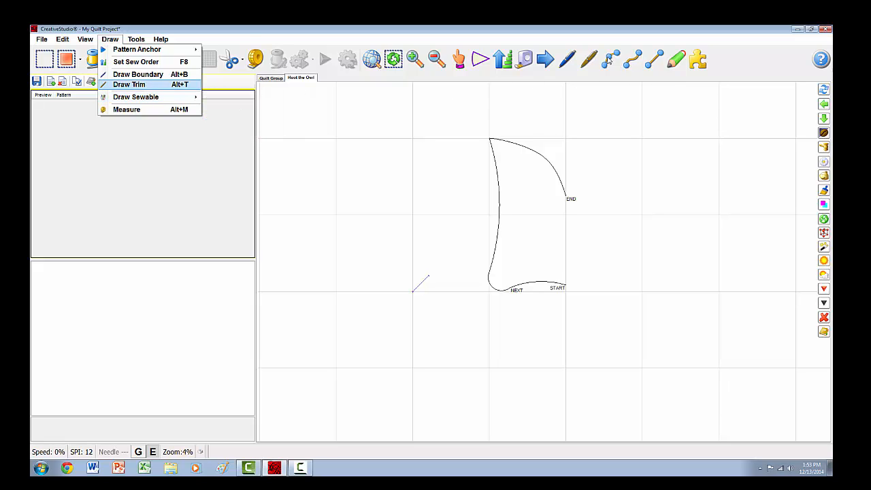
pyautogui.click(609, 60)
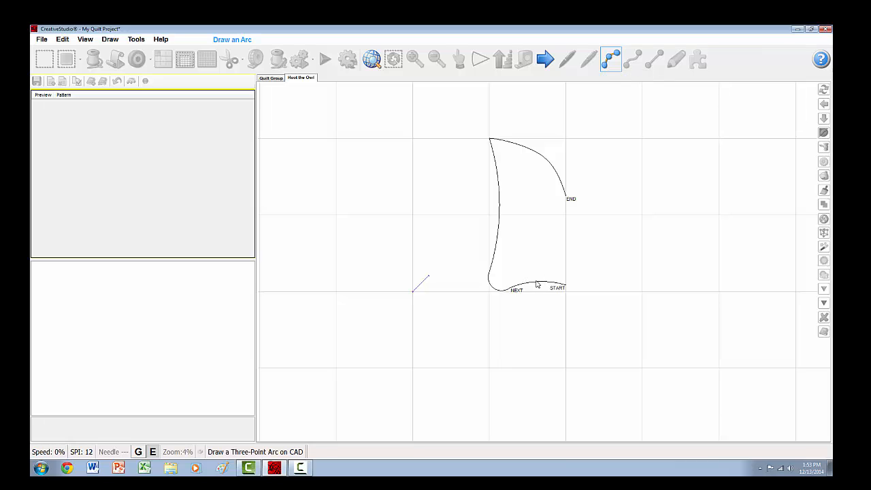
pyautogui.click(511, 287)
pyautogui.press('e')
pyautogui.click(539, 258)
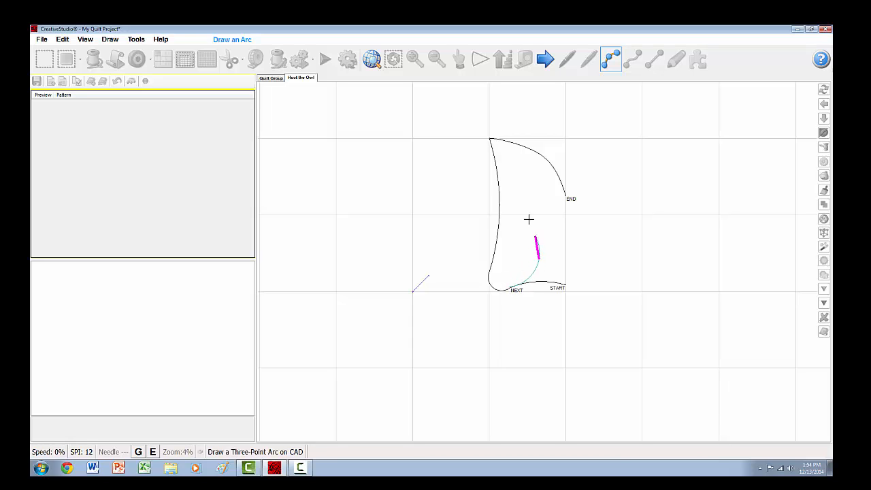
pyautogui.click(503, 192)
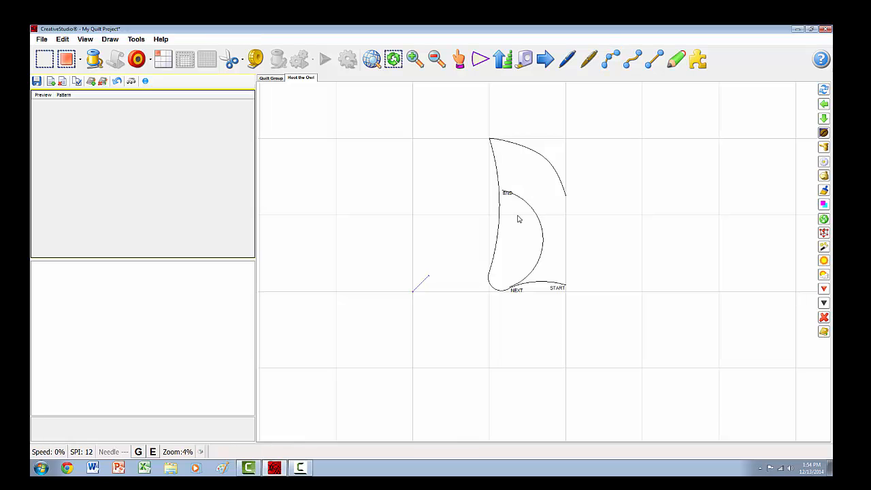
pyautogui.click(542, 237)
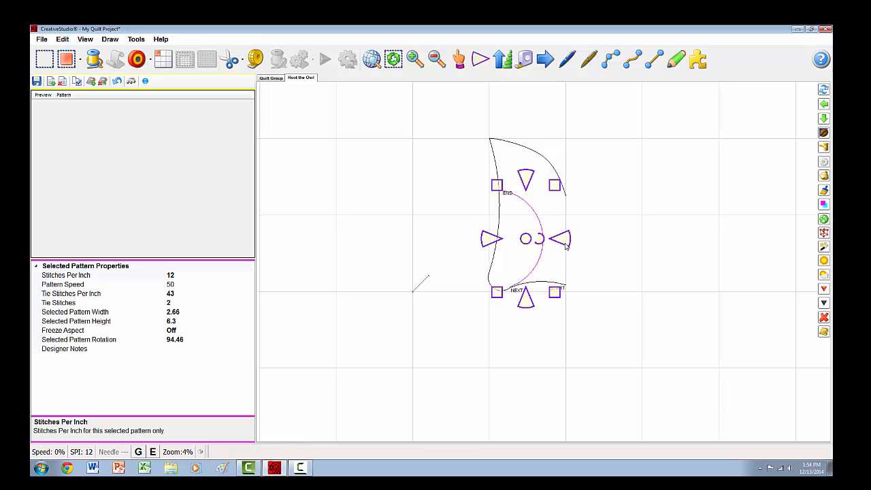
pyautogui.moveTo(566, 245); pyautogui.dragTo(558, 251)
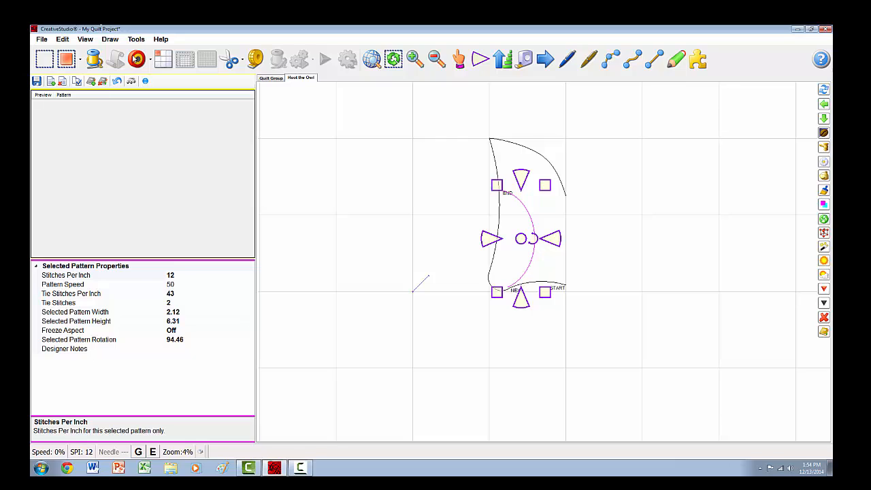
# Draw the wing's inner three-point arc from the outer arc's top end back to the outline's lower corner, and clear the selection.
pyautogui.click(610, 59)
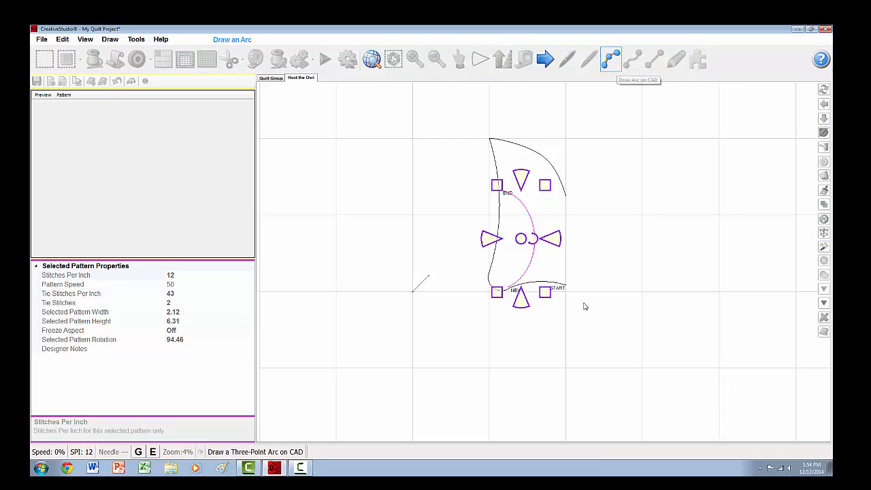
pyautogui.click(503, 196)
pyautogui.click(522, 236)
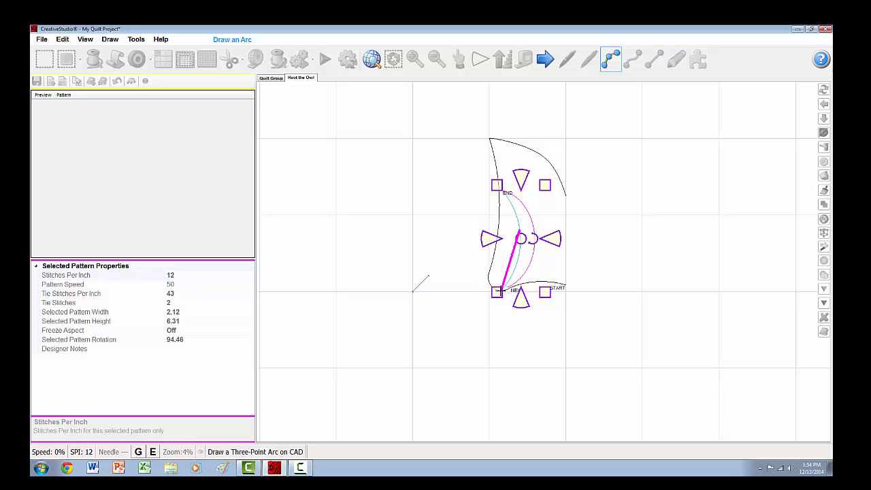
pyautogui.click(499, 291)
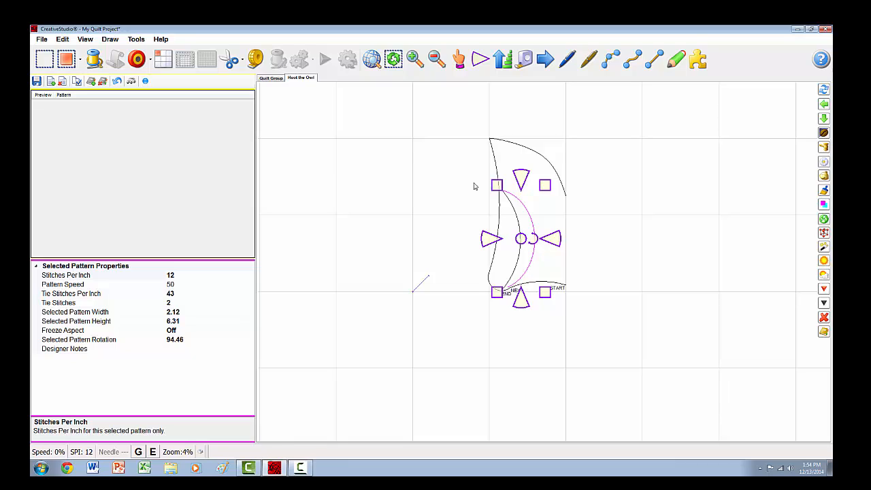
pyautogui.click(383, 166)
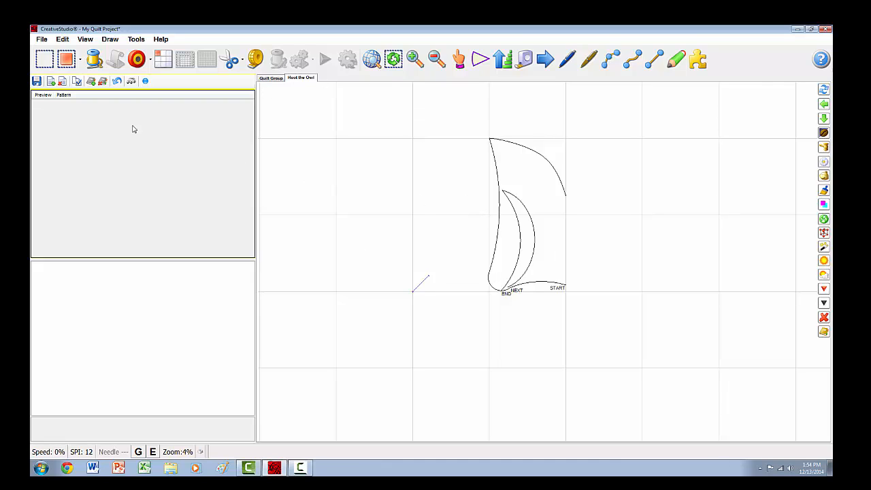
# Set the drawing grid size to 1 inch.
pyautogui.click(110, 39)
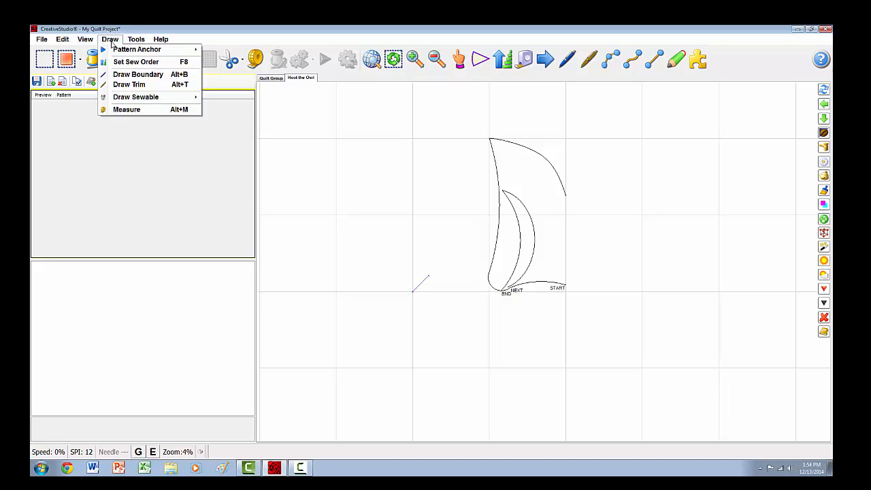
pyautogui.moveTo(86, 41)
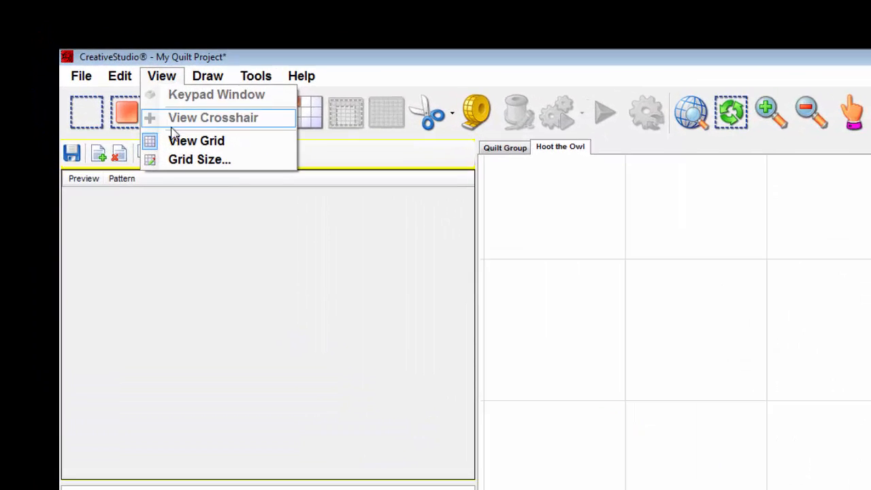
pyautogui.click(210, 182)
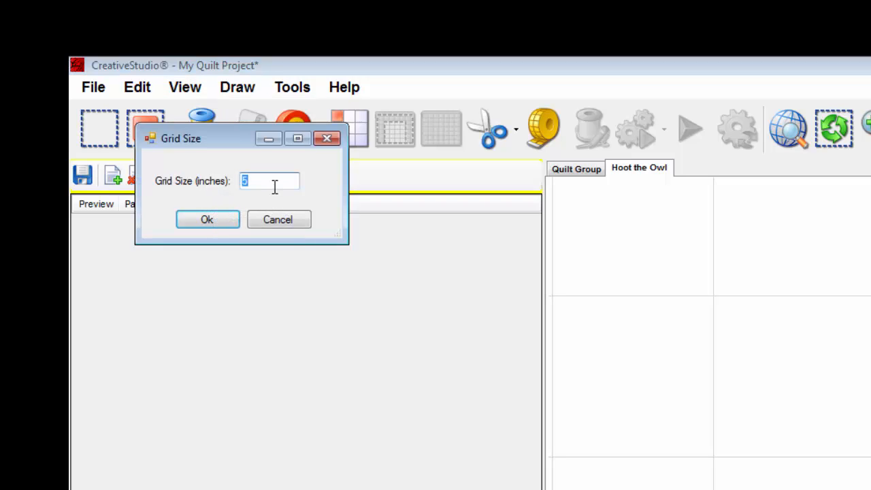
pyautogui.press('Return')
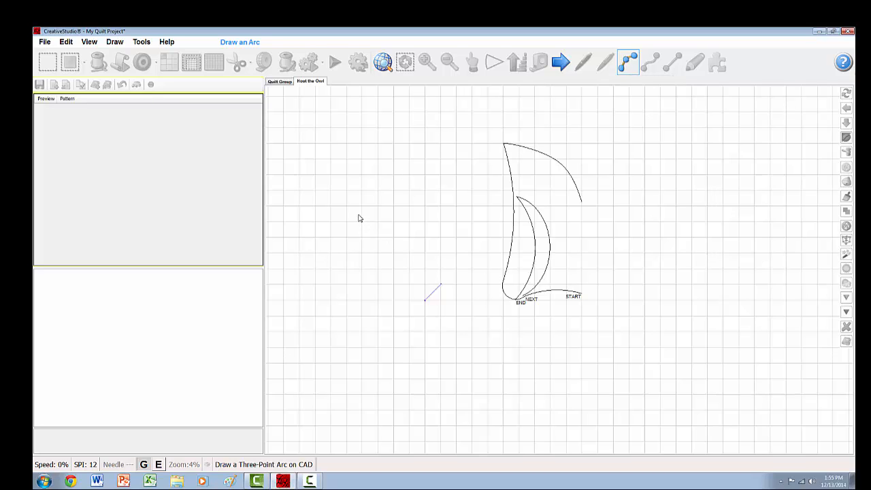
# Draw a full circle about 2 inches across with the three-point arc tool in the empty area beside the owl.
pyautogui.click(361, 221)
pyautogui.click(347, 202)
pyautogui.click(361, 191)
pyautogui.scroll(1, 359, 268)
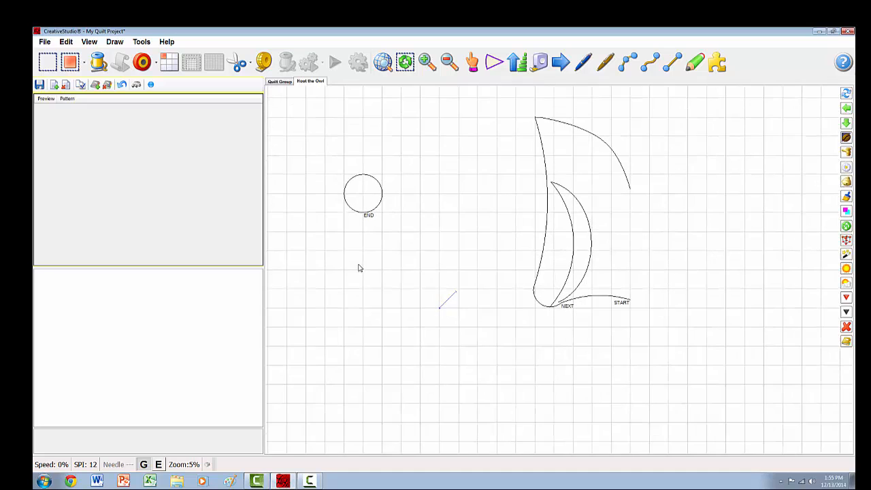
# Finish the arc drawing, duplicate the 2-inch circle and align the copy exactly over the original.
pyautogui.rightClick(361, 262)
pyautogui.click(331, 182)
pyautogui.click(344, 193)
pyautogui.click(402, 211)
pyautogui.moveTo(330, 159); pyautogui.dragTo(400, 231)
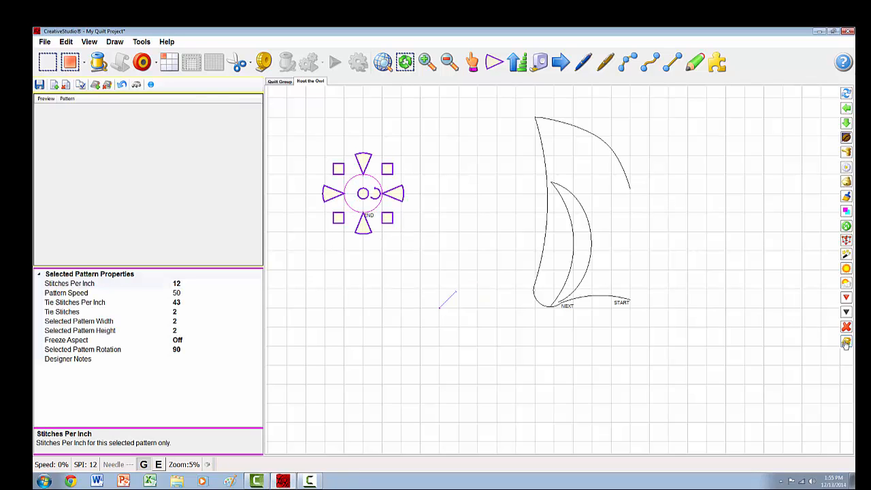
pyautogui.click(847, 153)
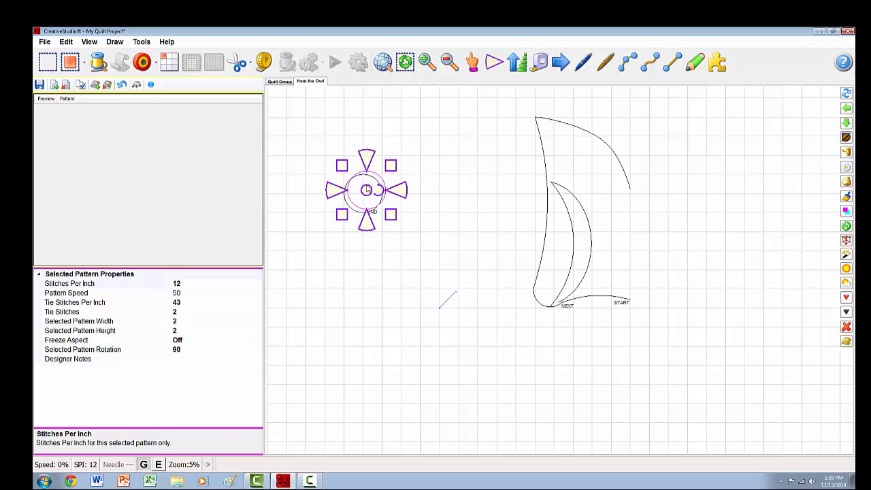
pyautogui.scroll(3, 367, 190)
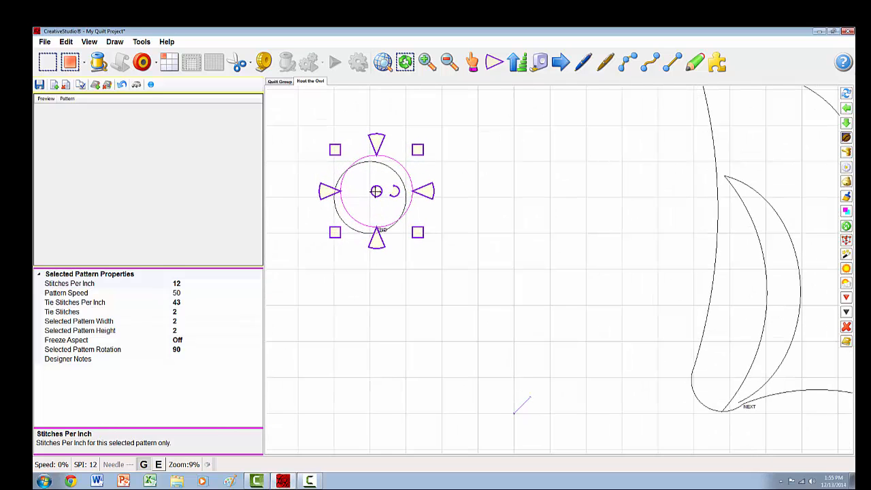
pyautogui.moveTo(377, 191); pyautogui.dragTo(369, 196)
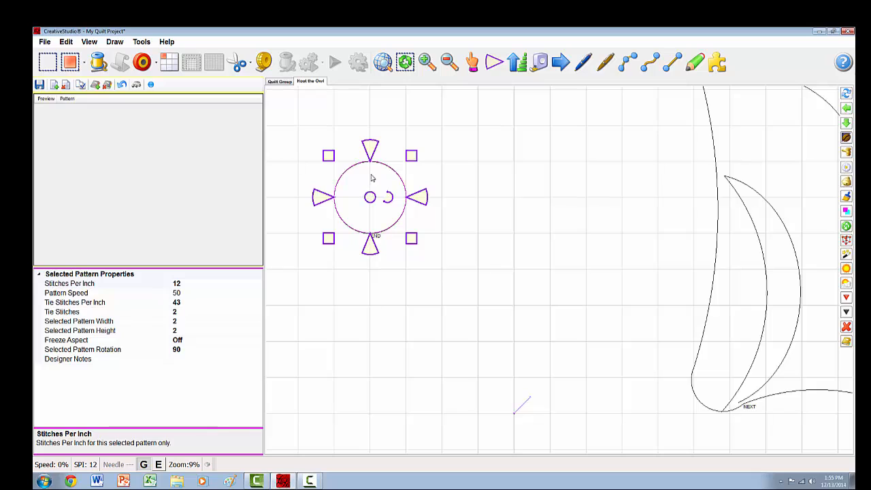
# Enlarge the circle copy upward and outward on both sides to about 2.7 wide by 2.6 high, keeping its lowest point in place.
pyautogui.moveTo(369, 149); pyautogui.dragTo(369, 127)
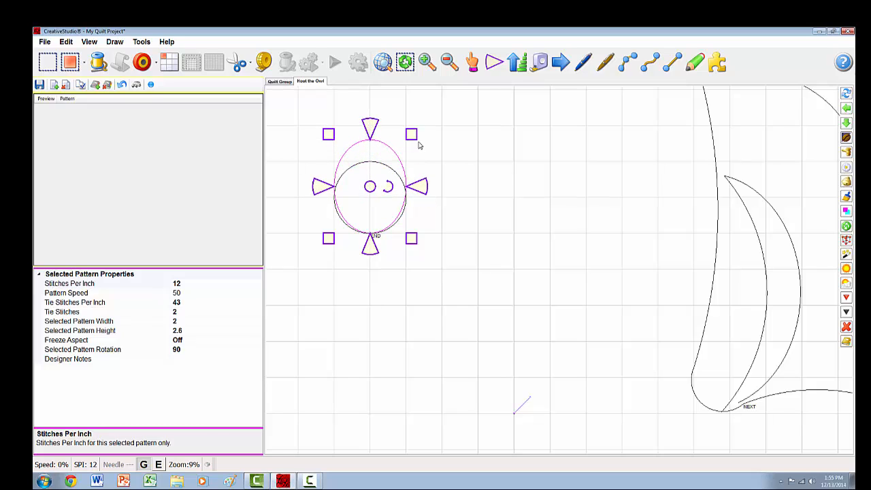
pyautogui.moveTo(420, 190); pyautogui.dragTo(431, 190)
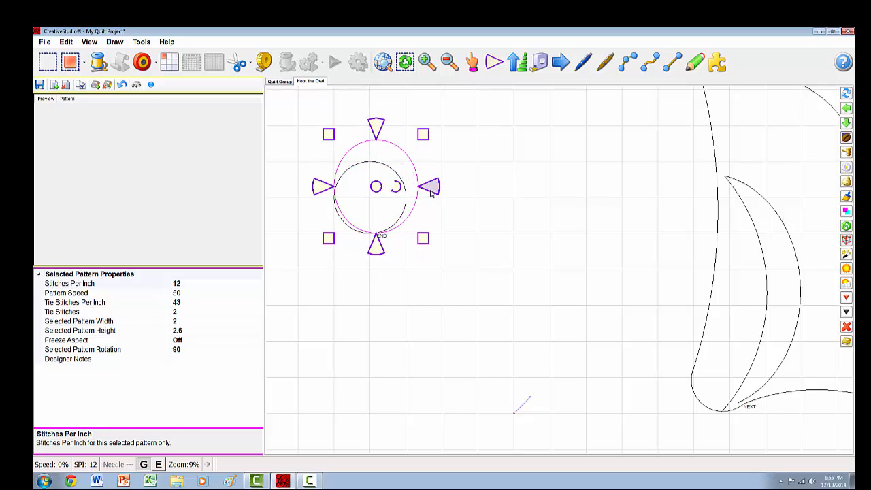
pyautogui.moveTo(315, 185); pyautogui.dragTo(304, 185)
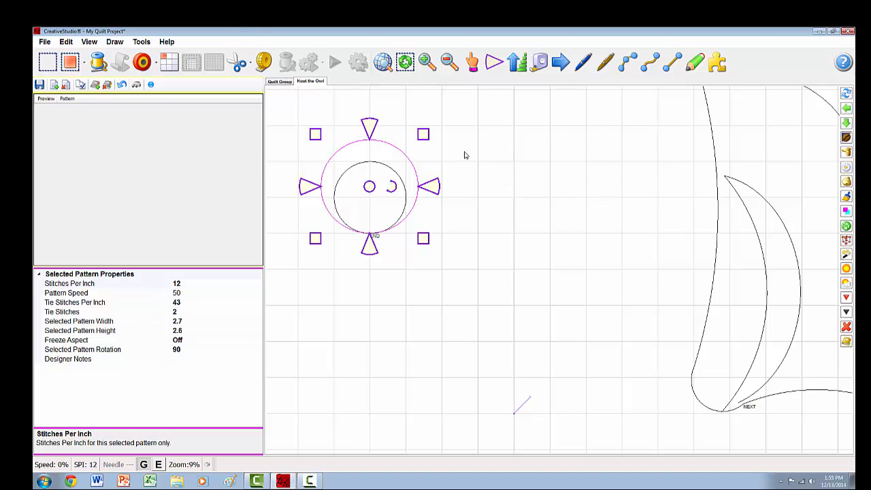
# Duplicate the enlarged circle in place and stretch the copy upward and to both sides to about 3.01 wide by 3.06 high.
pyautogui.click(847, 154)
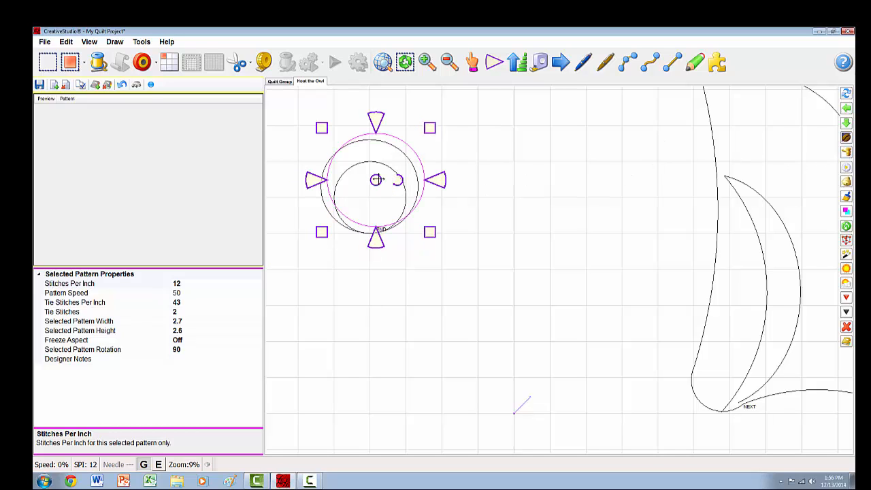
pyautogui.moveTo(379, 180); pyautogui.dragTo(368, 186)
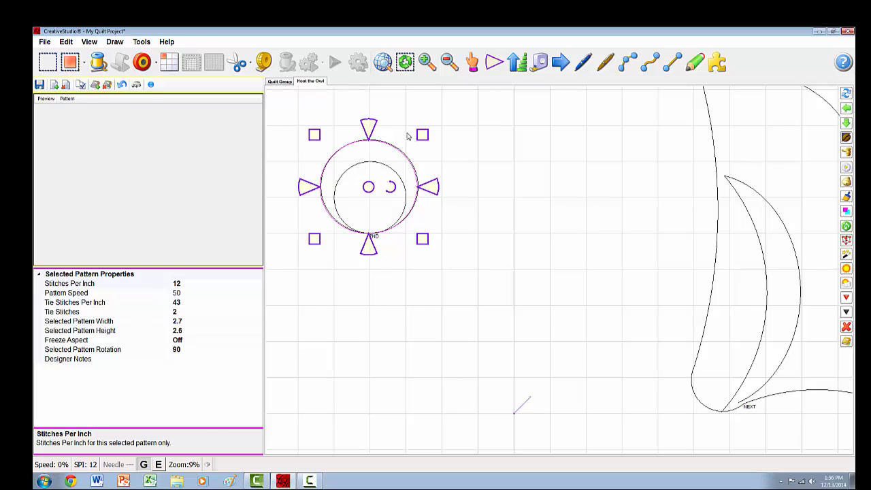
pyautogui.moveTo(371, 128); pyautogui.dragTo(363, 111)
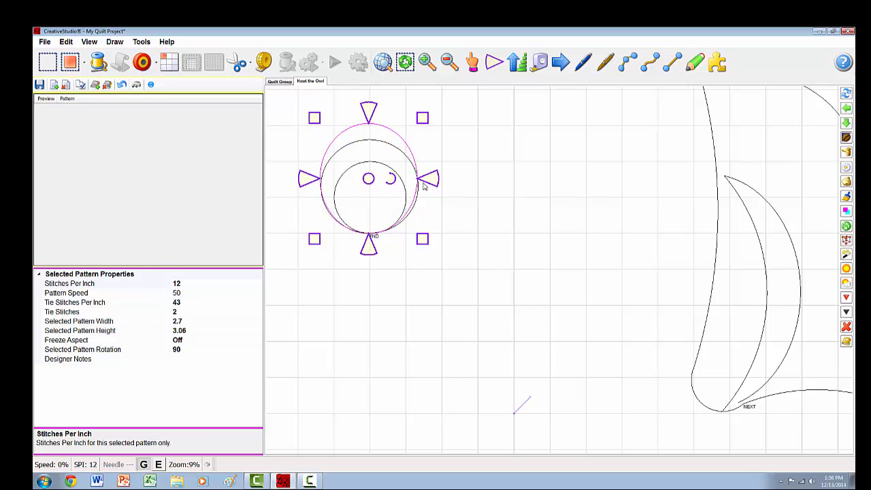
pyautogui.moveTo(427, 183); pyautogui.dragTo(434, 182)
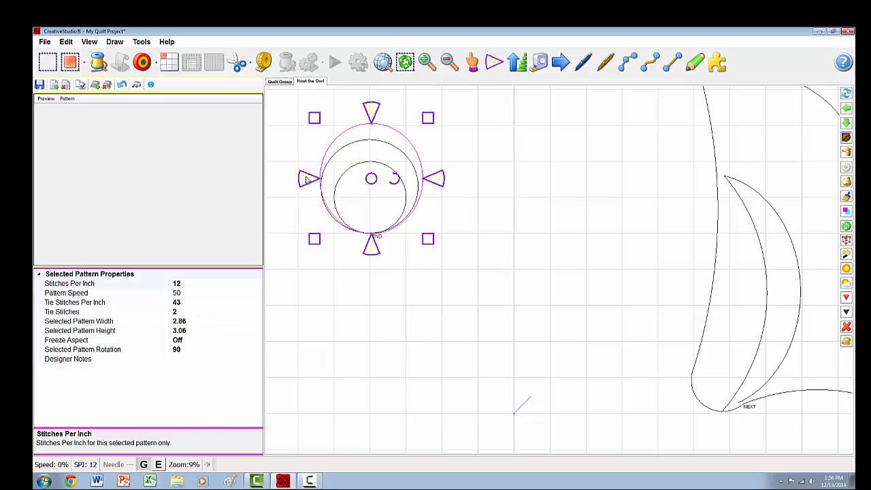
pyautogui.moveTo(309, 178); pyautogui.dragTo(302, 178)
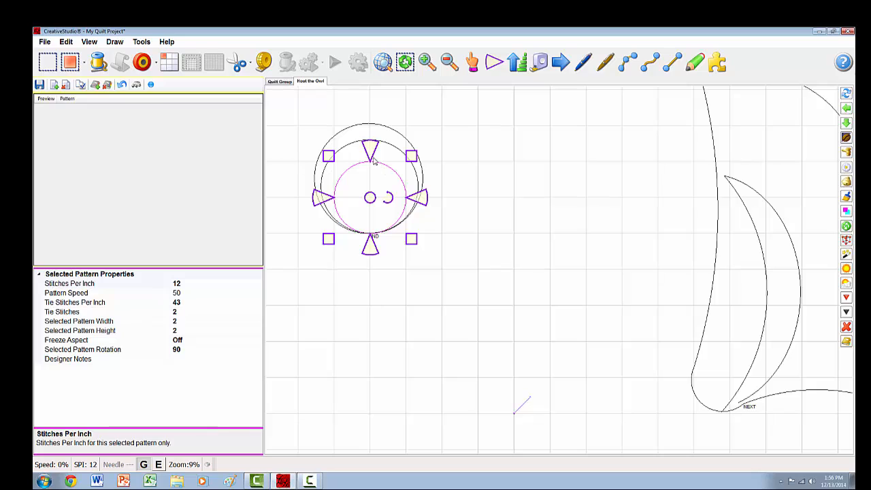
# Shrink the innermost circle to about 1.7 by 1.7, keep it on the circles' shared lowest point, and clear the selection.
pyautogui.moveTo(411, 156); pyautogui.dragTo(368, 202)
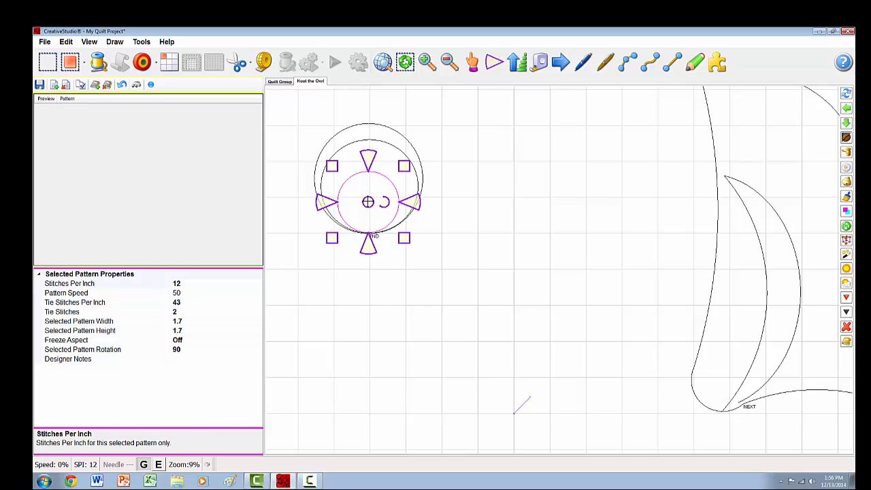
pyautogui.click(455, 204)
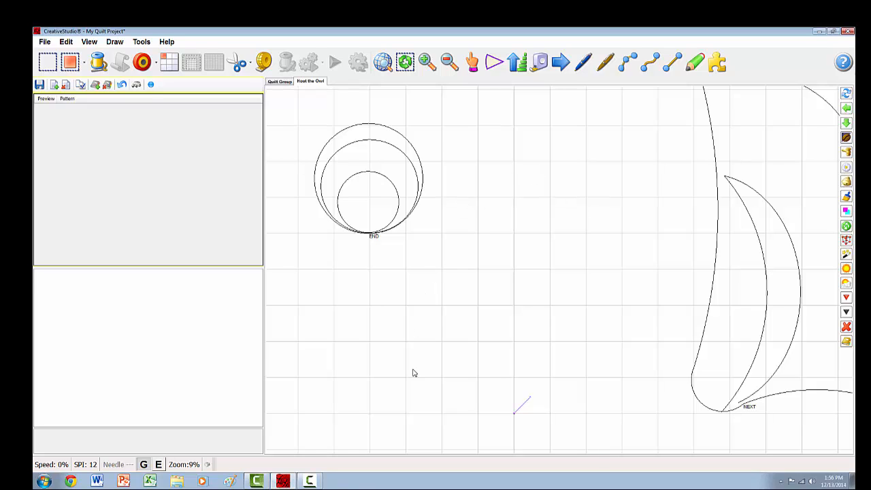
# Select the three eye circles one after another to check their widths and heights, including a close-up of where they meet.
pyautogui.click(375, 140)
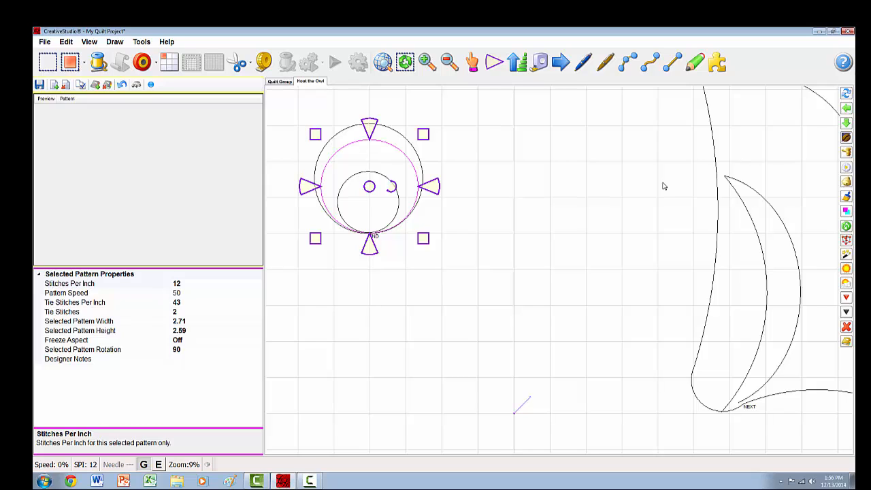
pyautogui.click(541, 201)
pyautogui.click(405, 140)
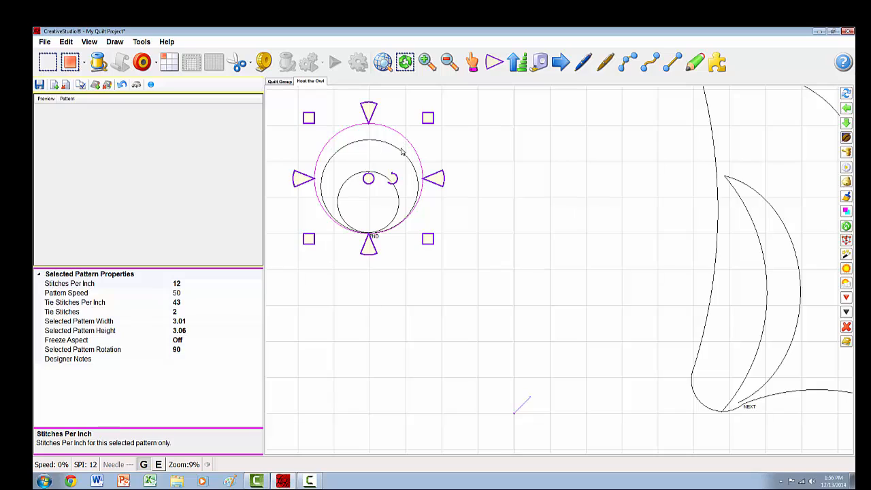
pyautogui.click(402, 152)
pyautogui.click(379, 181)
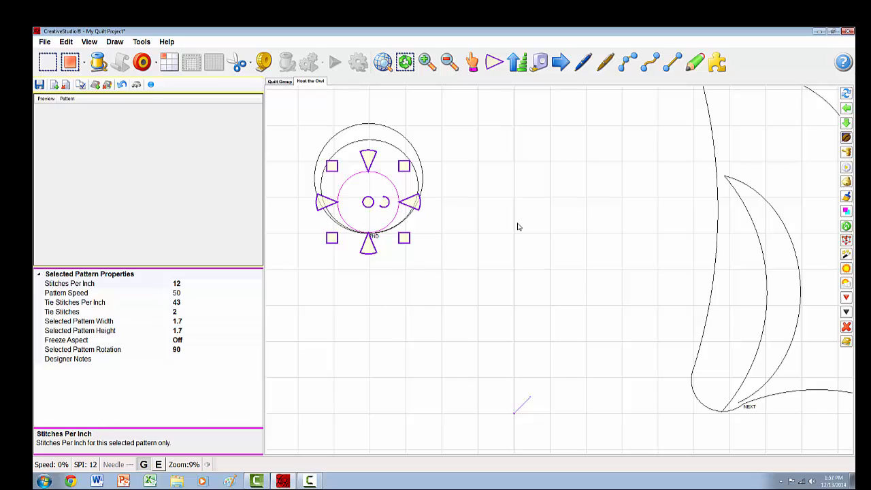
pyautogui.scroll(1, 517, 226)
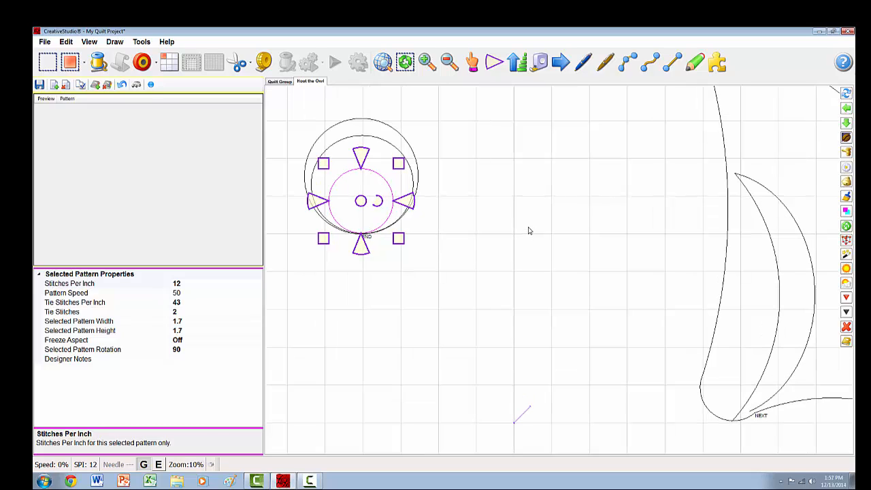
pyautogui.scroll(4, 331, 216)
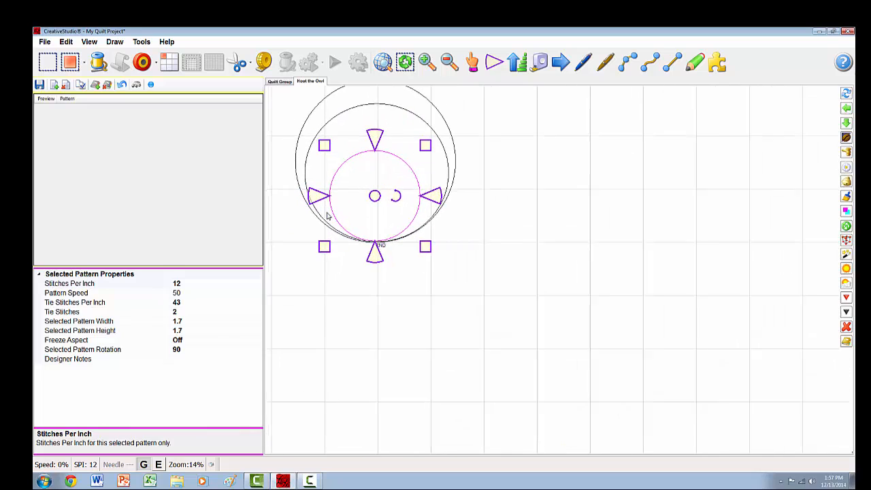
pyautogui.scroll(5, 347, 208)
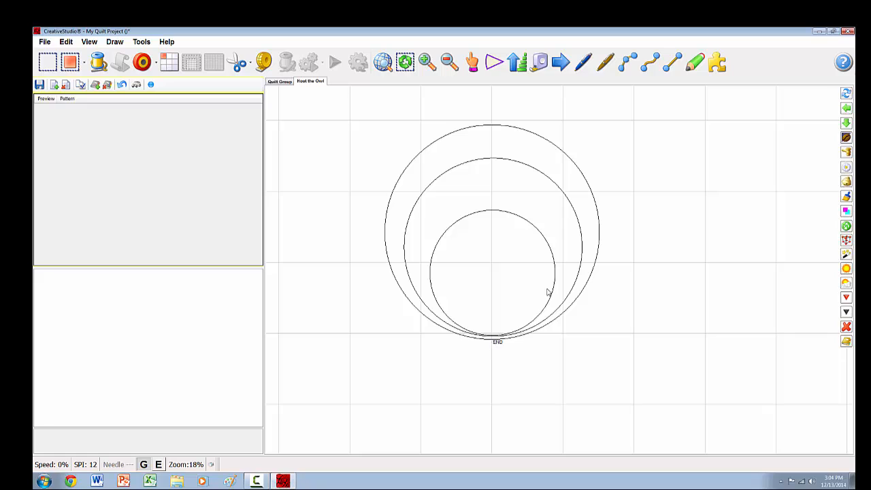
pyautogui.click(579, 233)
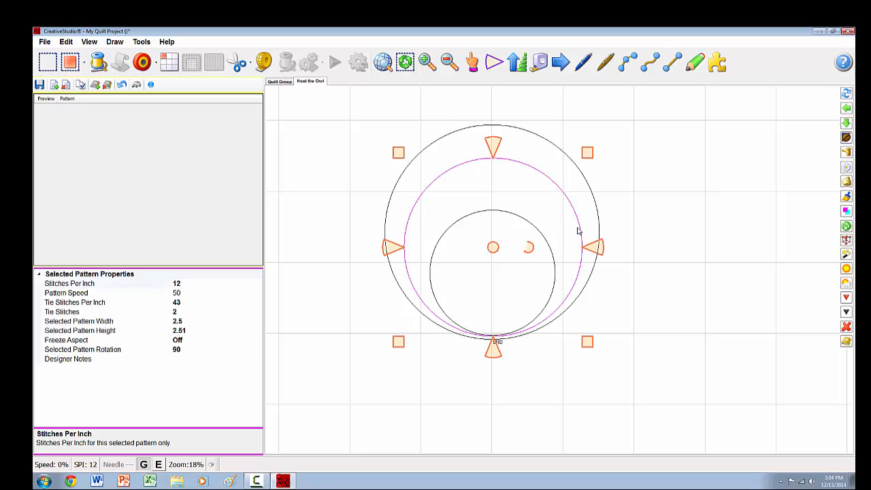
# Show the inner circle's nodes and move its lowest node diagonally down onto the vertical grid line, separating it from the overlapping end node.
pyautogui.click(522, 332)
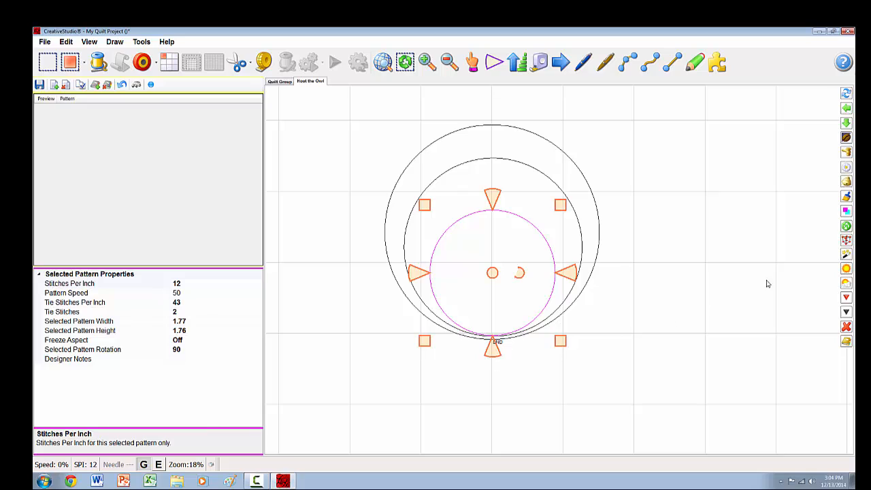
pyautogui.click(847, 212)
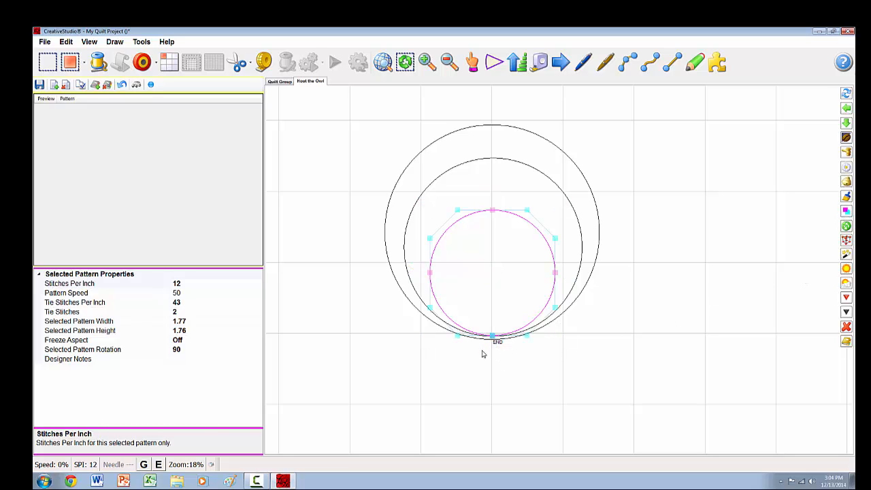
pyautogui.scroll(10, 482, 353)
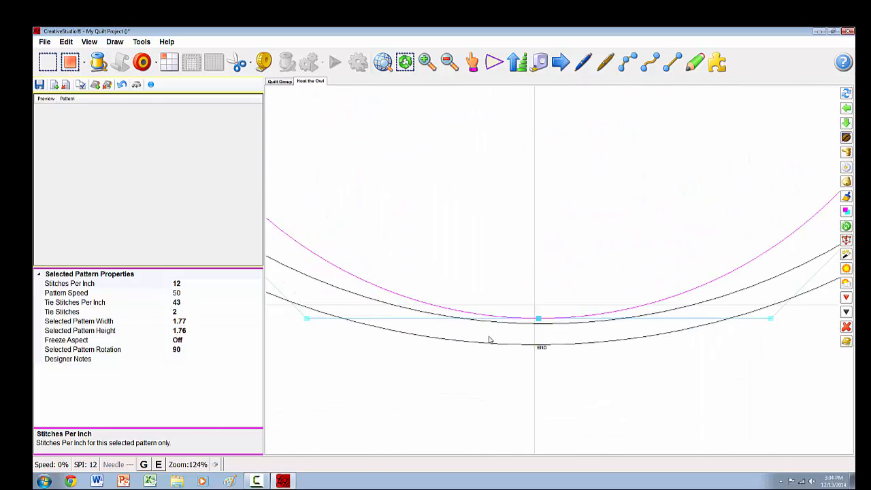
pyautogui.scroll(8, 529, 330)
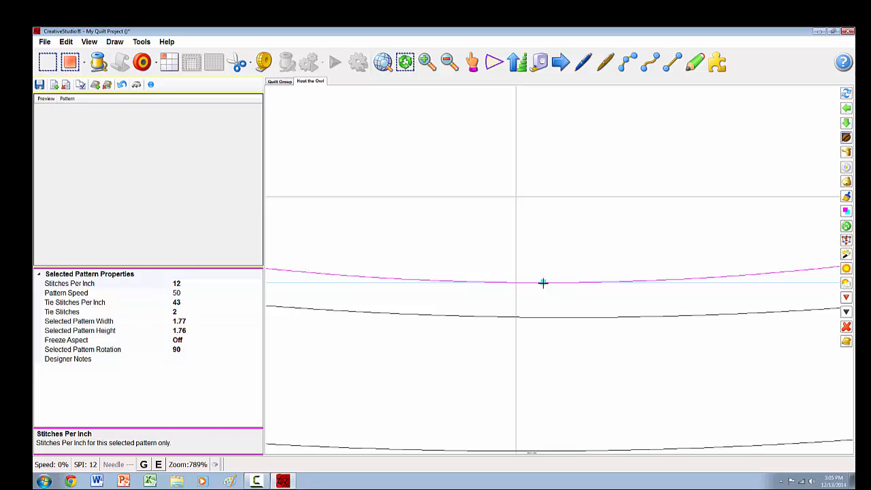
pyautogui.moveTo(542, 283); pyautogui.dragTo(515, 310)
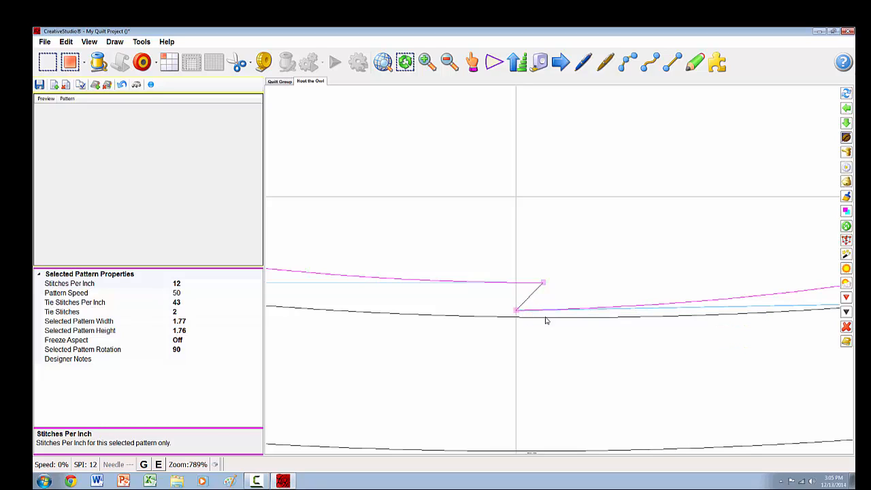
# Delete the short connecting line between the inner circle's two separated end nodes.
pyautogui.click(532, 299)
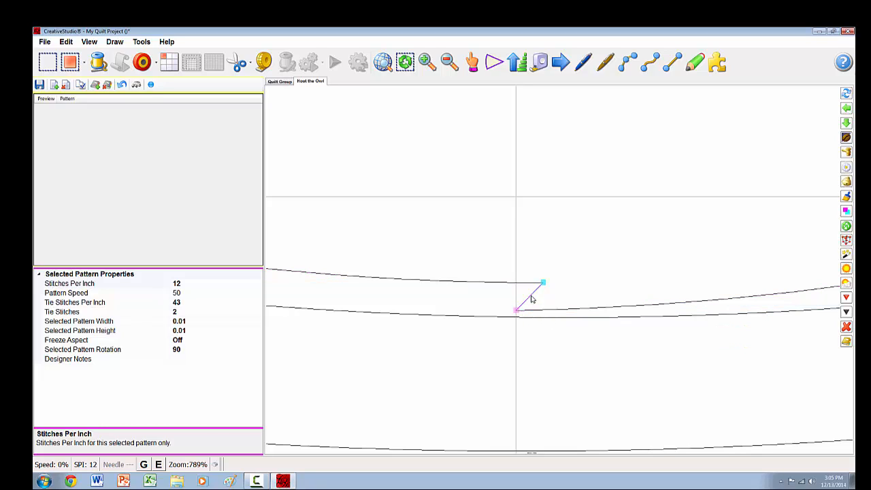
pyautogui.click(531, 300)
pyautogui.click(526, 300)
pyautogui.click(140, 72)
pyautogui.press('Delete')
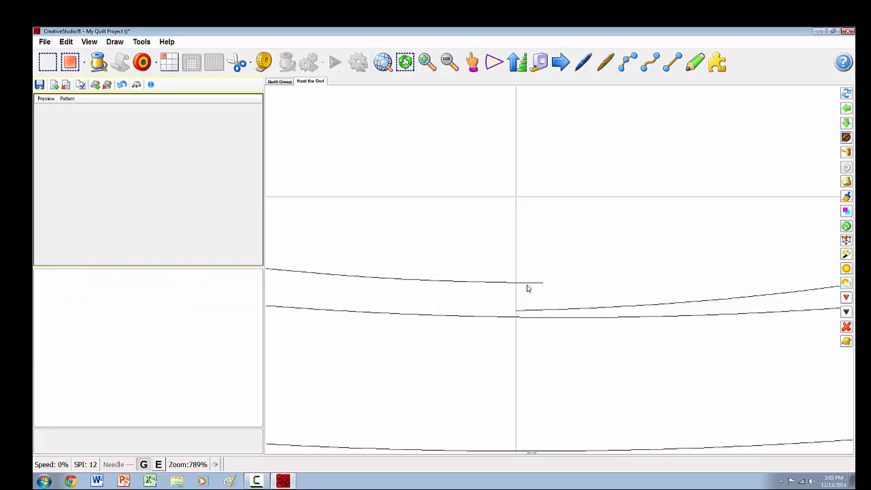
# Move the inner circle's other end node onto the vertical grid line, just above the first one.
pyautogui.click(527, 284)
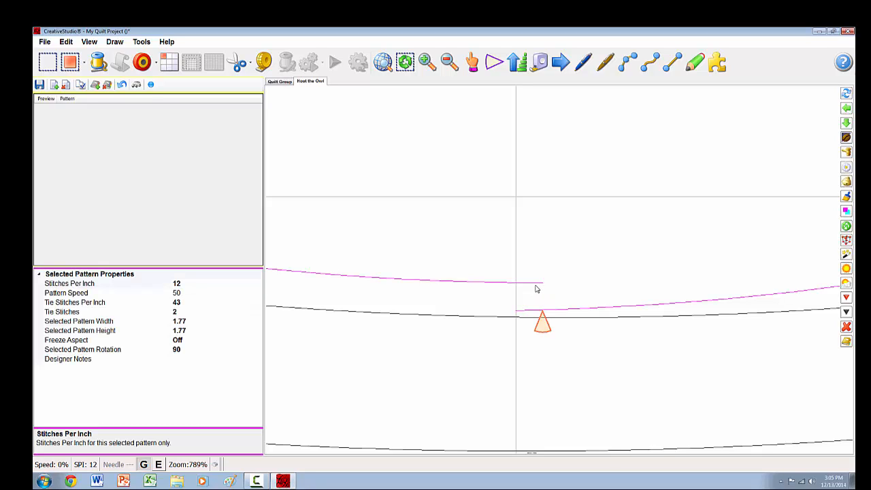
pyautogui.doubleClick(502, 277)
pyautogui.moveTo(546, 283); pyautogui.dragTo(515, 293)
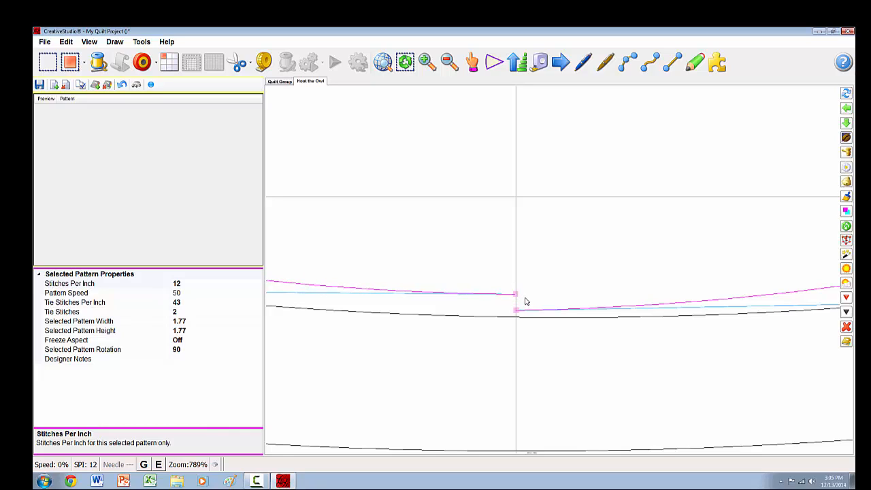
pyautogui.scroll(-1, 496, 308)
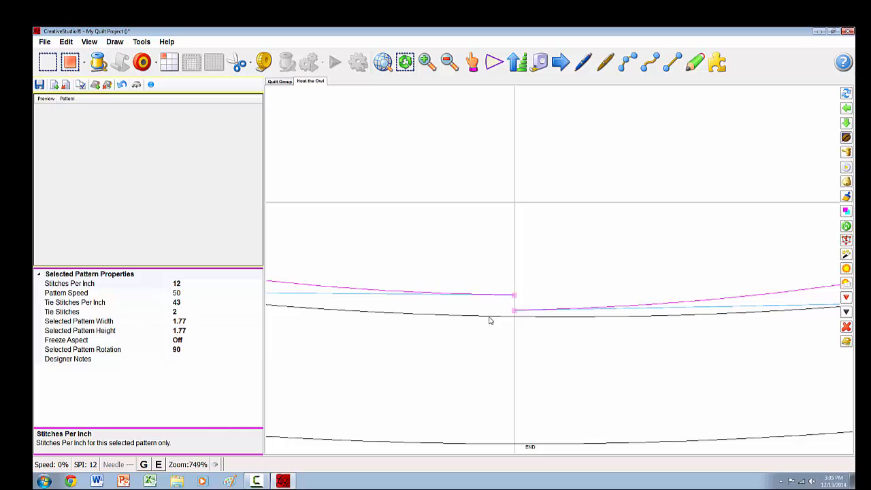
# Select the outer circle and move its lowest node up and just across the vertical grid line, away from the end point.
pyautogui.click(490, 317)
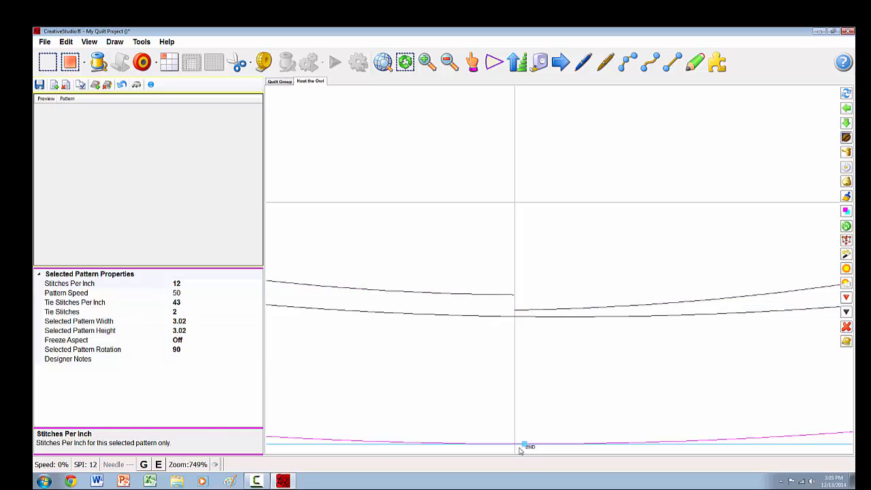
pyautogui.moveTo(522, 445); pyautogui.dragTo(507, 423)
pyautogui.press('d')
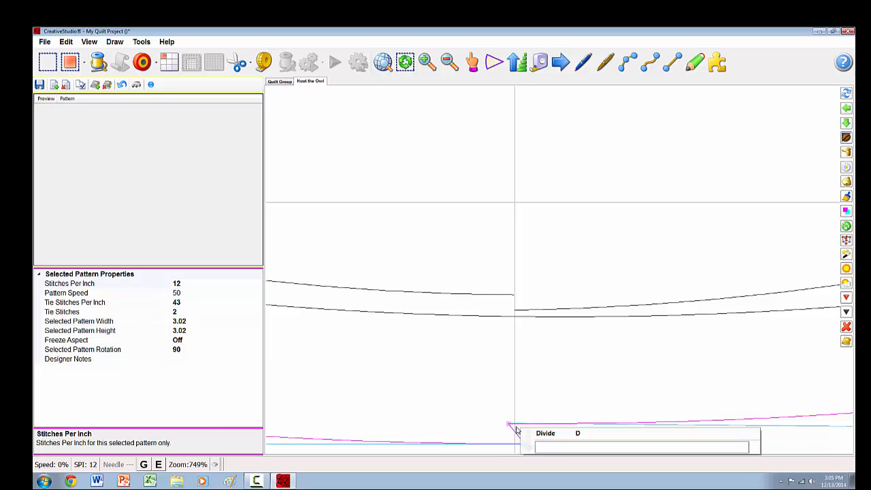
pyautogui.click(540, 434)
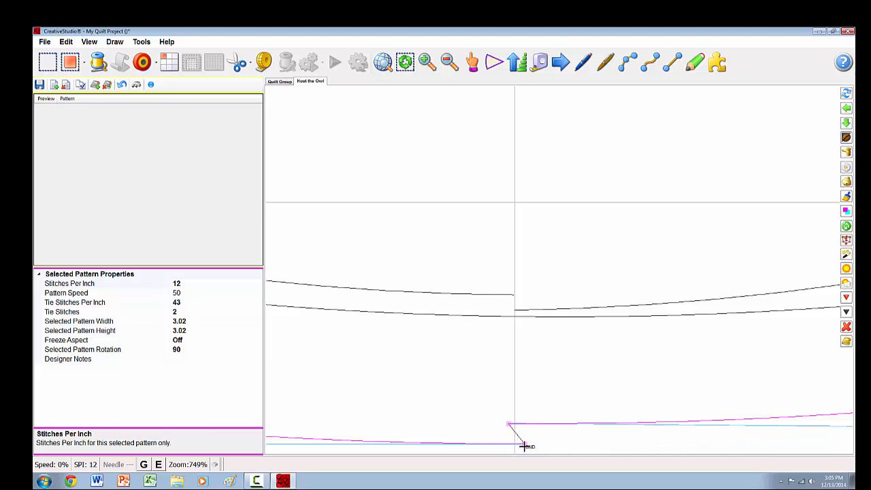
# Select and delete the short connecting line between the outer circle's two separated end nodes.
pyautogui.press('Tab')
pyautogui.press('Tab')
pyautogui.press('Tab')
pyautogui.press('Tab')
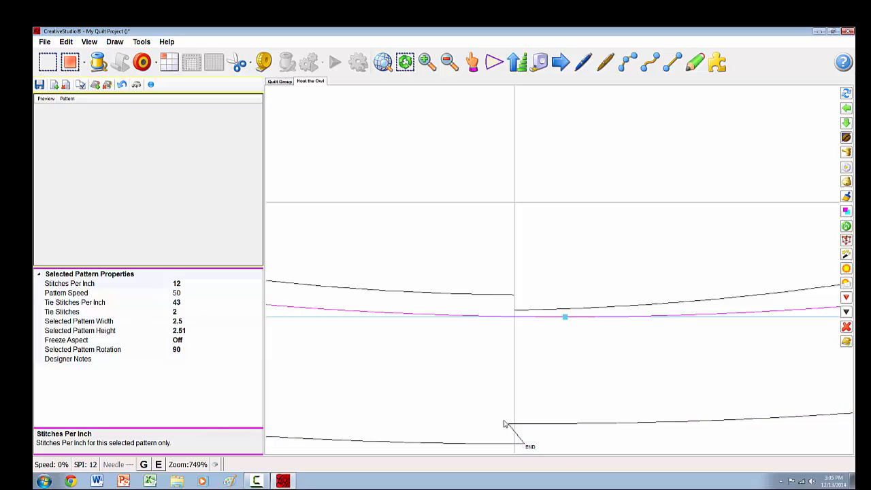
pyautogui.press('Tab')
pyautogui.press('Tab')
pyautogui.press('Tab')
pyautogui.press('Tab')
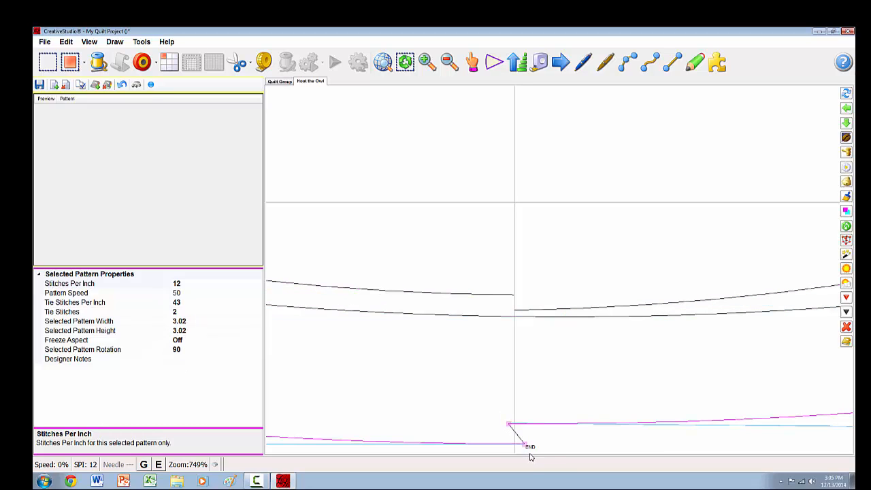
pyautogui.press('Delete')
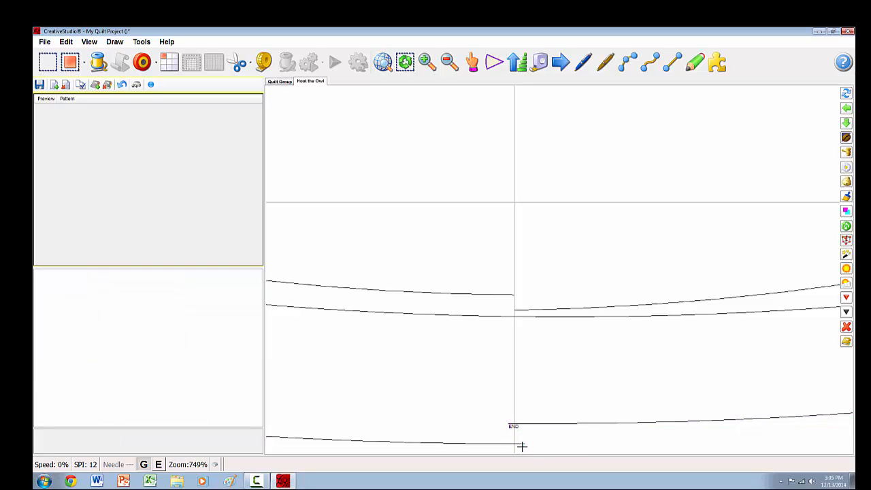
# Show the middle circle's nodes and move its lowest node diagonally down onto the vertical grid line, away from the overlapping end node.
pyautogui.press('Tab')
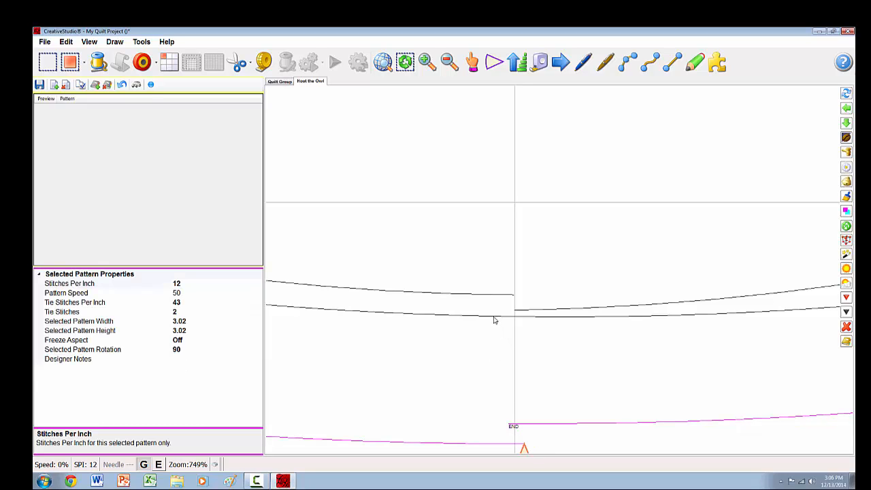
pyautogui.press('Tab')
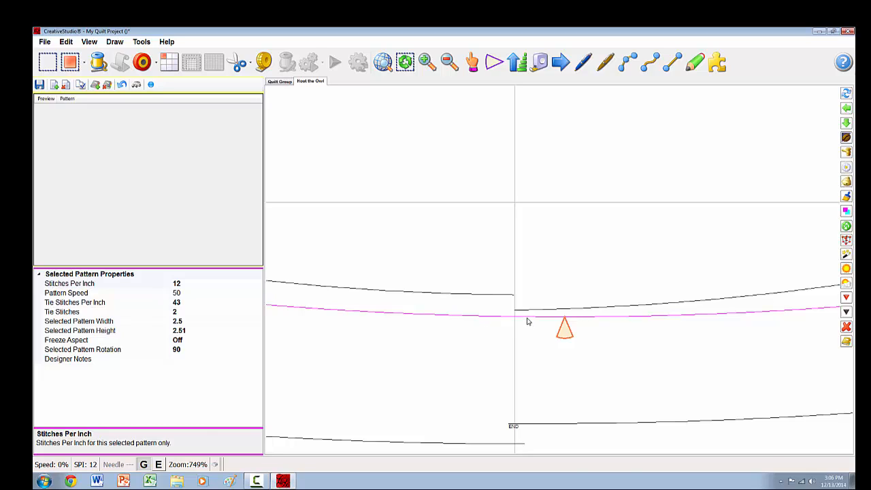
pyautogui.rightClick(533, 337)
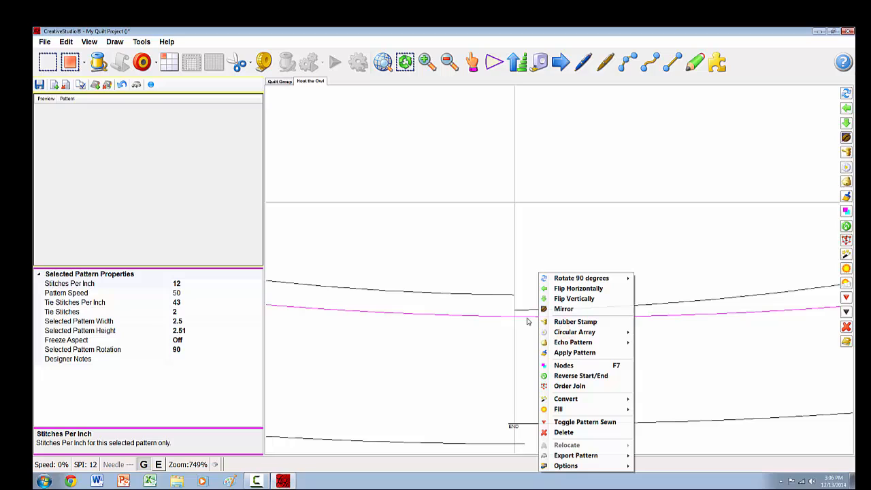
pyautogui.click(562, 369)
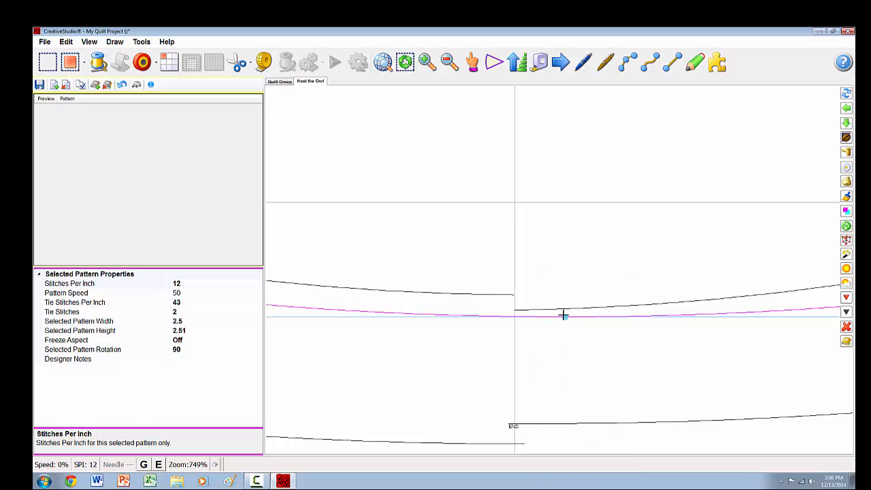
pyautogui.moveTo(564, 315); pyautogui.dragTo(514, 355)
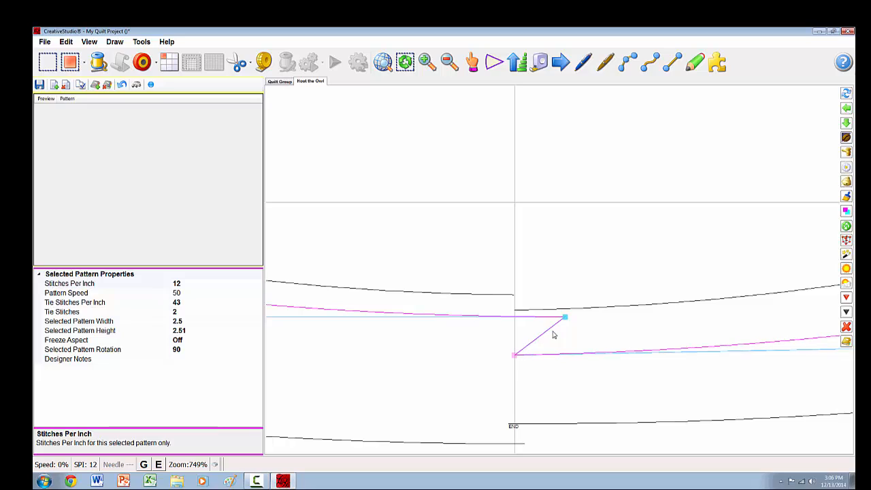
# Divide the middle circle at the moved node and delete the short connecting line between its two separated end nodes.
pyautogui.rightClick(514, 355)
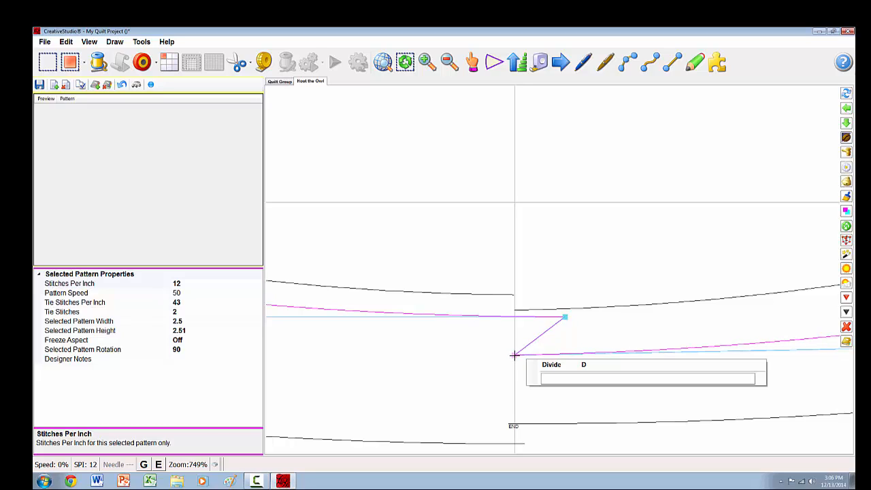
pyautogui.click(552, 366)
pyautogui.press('Tab')
pyautogui.press('Tab')
pyautogui.press('Tab')
pyautogui.press('Tab')
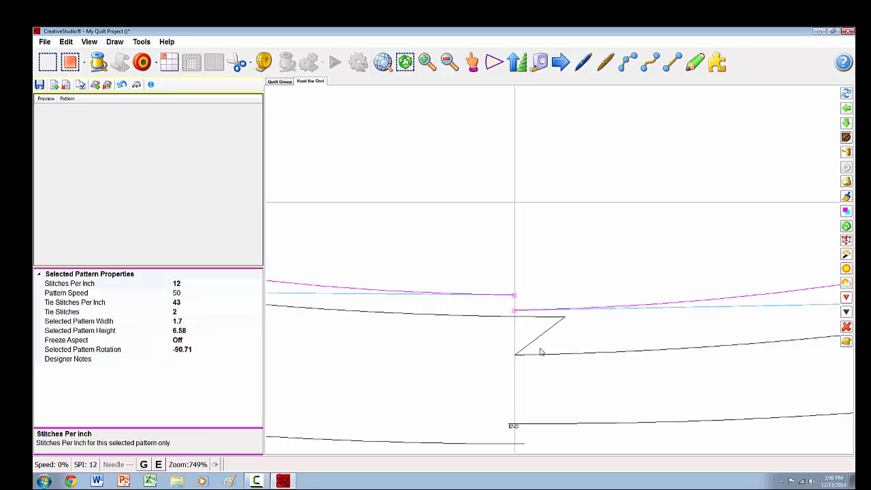
pyautogui.press('Tab')
pyautogui.press('Tab')
pyautogui.press('Tab')
pyautogui.press('Tab')
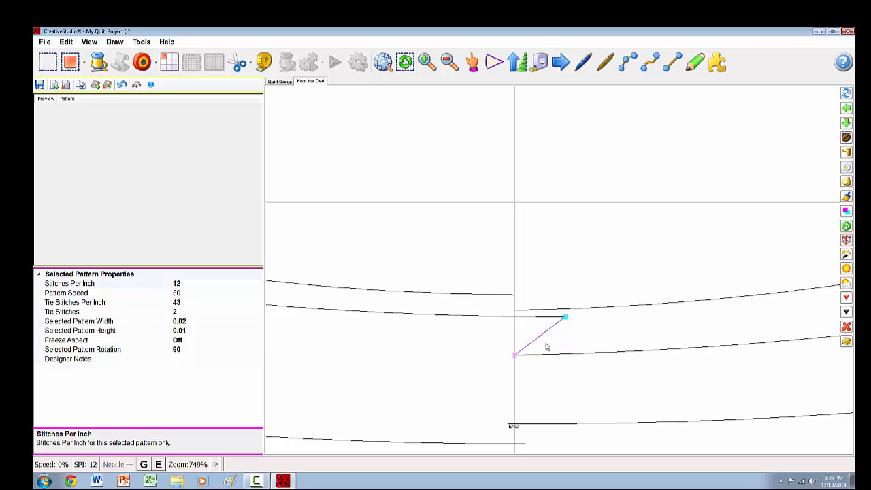
pyautogui.press('Delete')
# Show the outer circle's nodes and snap its lower end node onto the middle circle's end node on the vertical grid line.
pyautogui.scroll(-1, 545, 353)
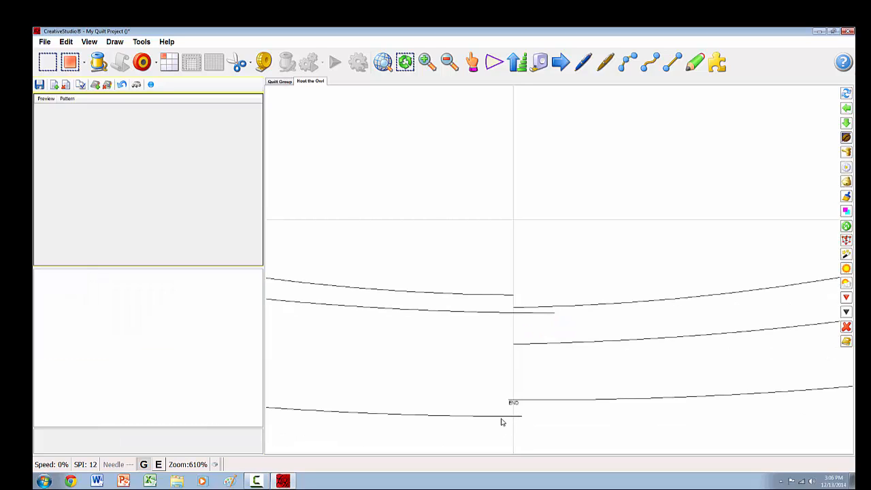
pyautogui.click(521, 417)
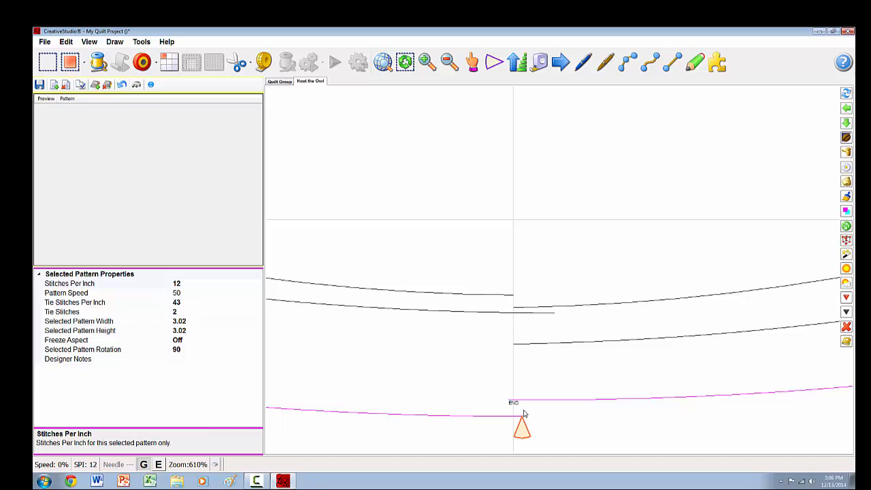
pyautogui.doubleClick(523, 414)
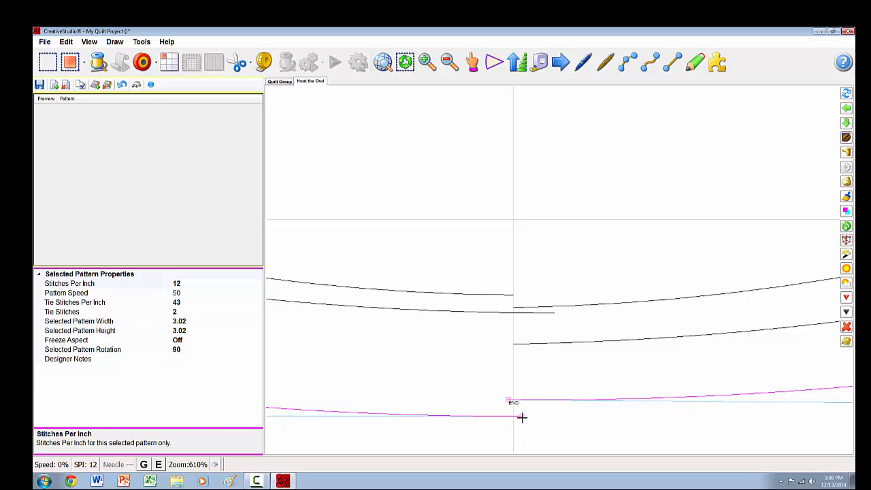
pyautogui.moveTo(521, 417); pyautogui.dragTo(511, 349)
pyautogui.scroll(-2, 517, 337)
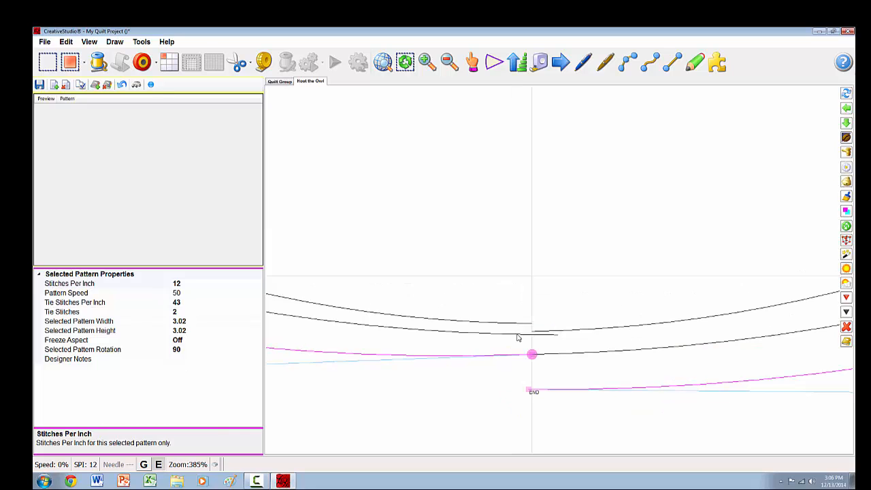
# Snap the inner circle's lower end node onto the middle circle's other end node, then deselect the circle.
pyautogui.click(517, 336)
pyautogui.click(532, 331)
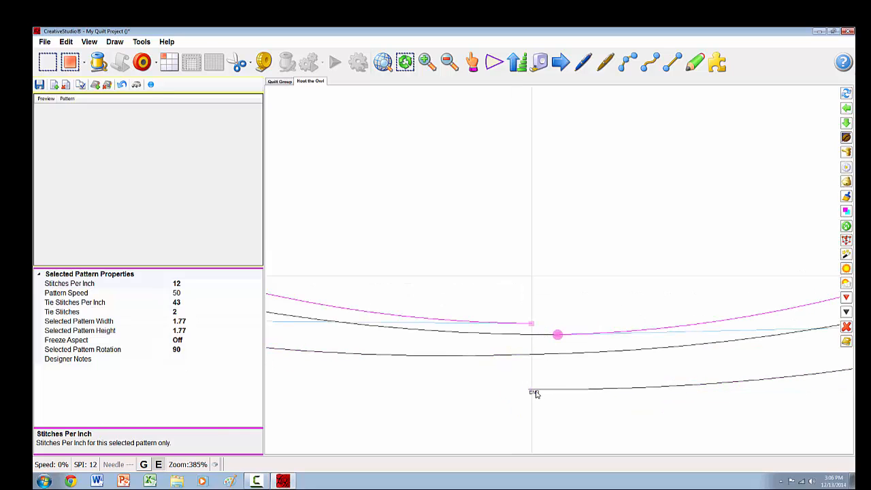
pyautogui.scroll(-5, 535, 393)
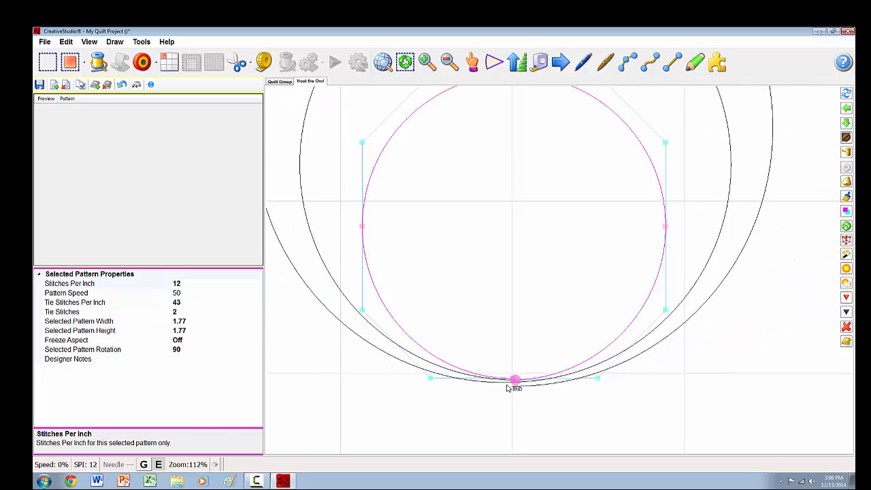
pyautogui.scroll(-4, 509, 385)
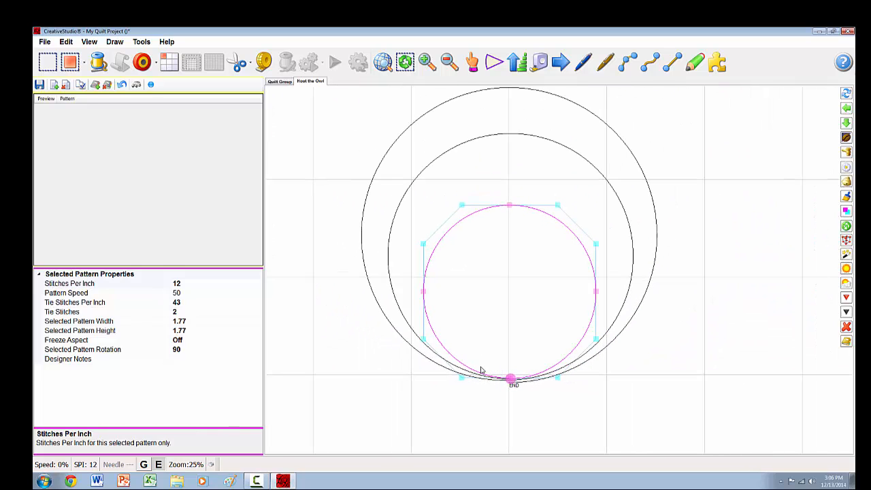
pyautogui.click(496, 408)
# Select all of the owl's body, wing and head curves and toggle them to not sewn.
pyautogui.scroll(-5, 496, 364)
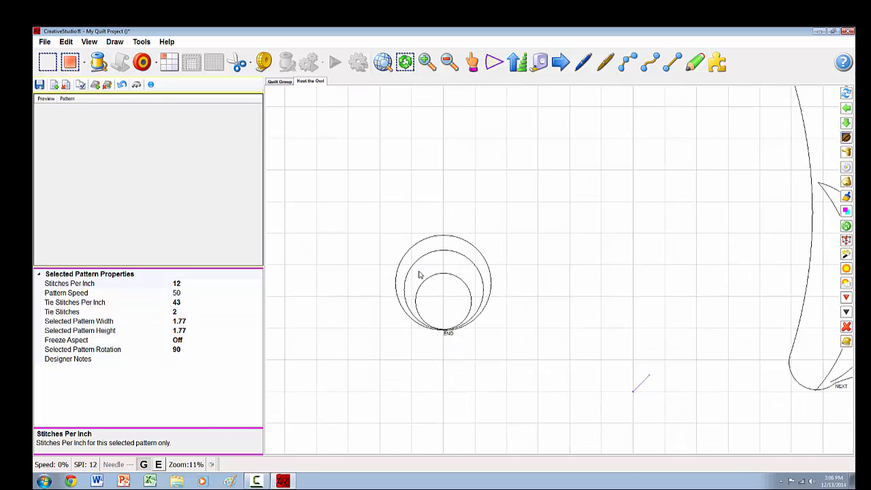
pyautogui.scroll(-1, 497, 361)
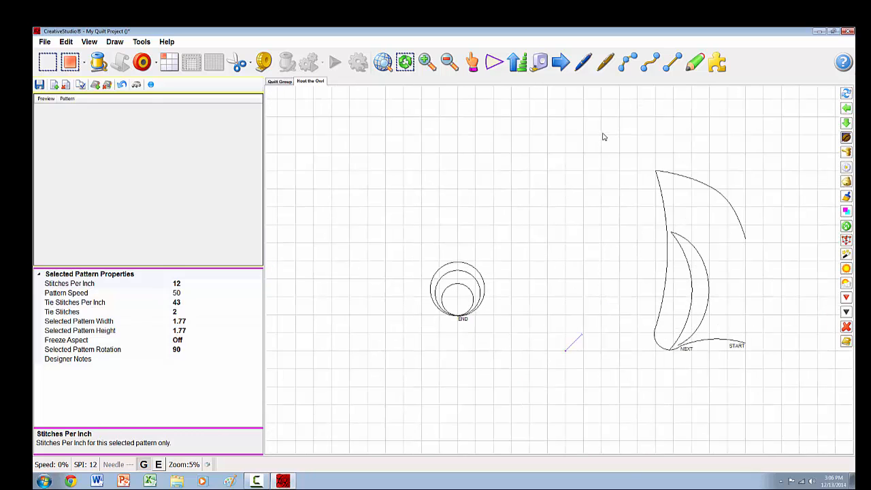
pyautogui.moveTo(606, 137); pyautogui.dragTo(788, 401)
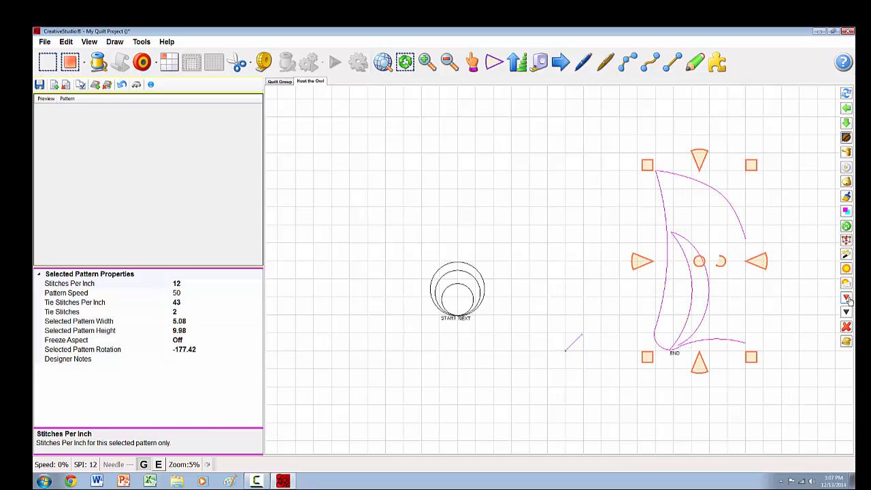
pyautogui.press('F2')
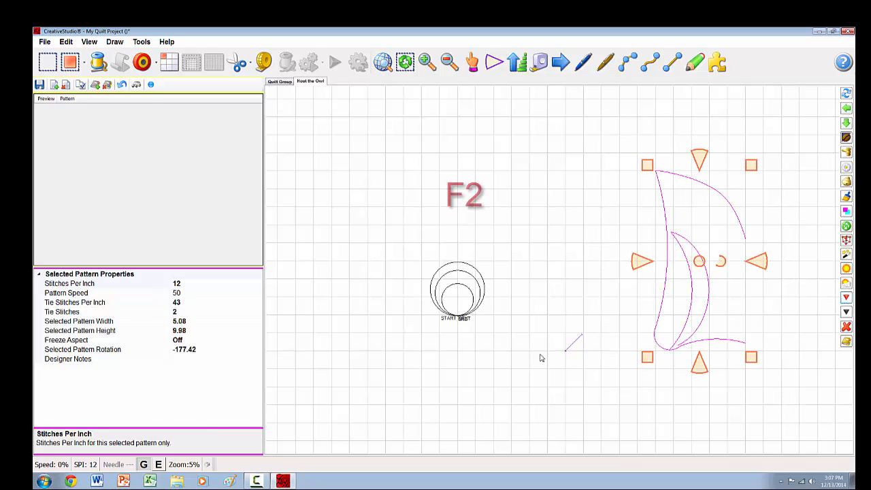
pyautogui.scroll(2, 416, 282)
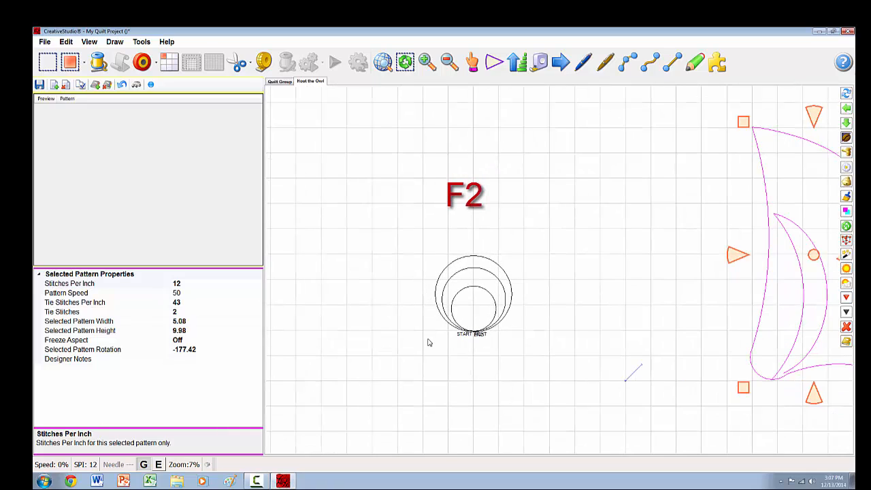
pyautogui.press('F2')
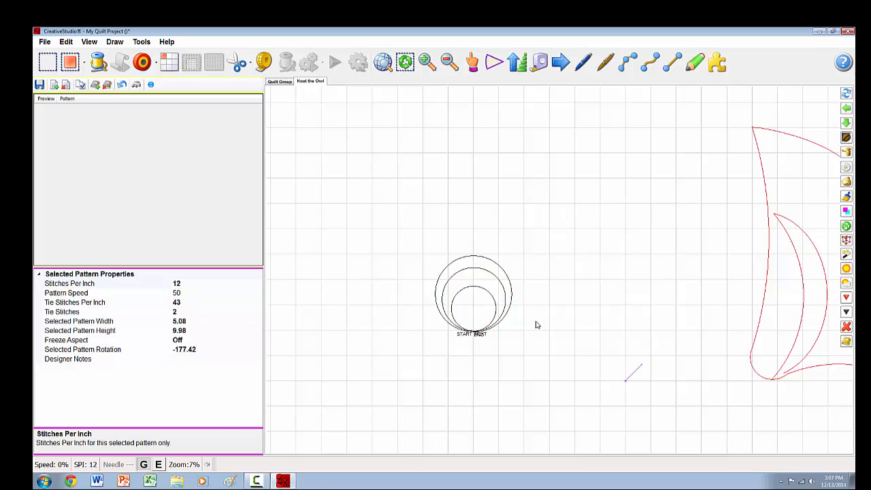
# Select all three nested eye circles and stretch them upward together to a height of about 3.28.
pyautogui.scroll(3, 469, 365)
pyautogui.scroll(10, 487, 358)
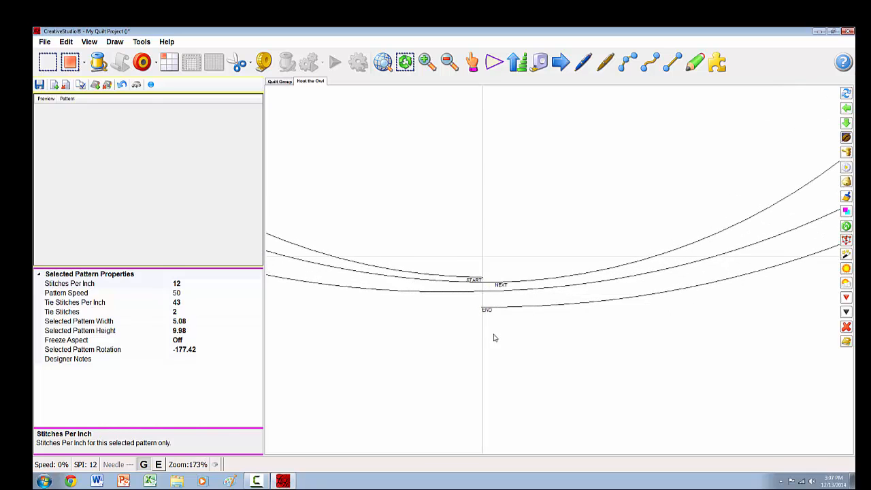
pyautogui.scroll(-10, 483, 336)
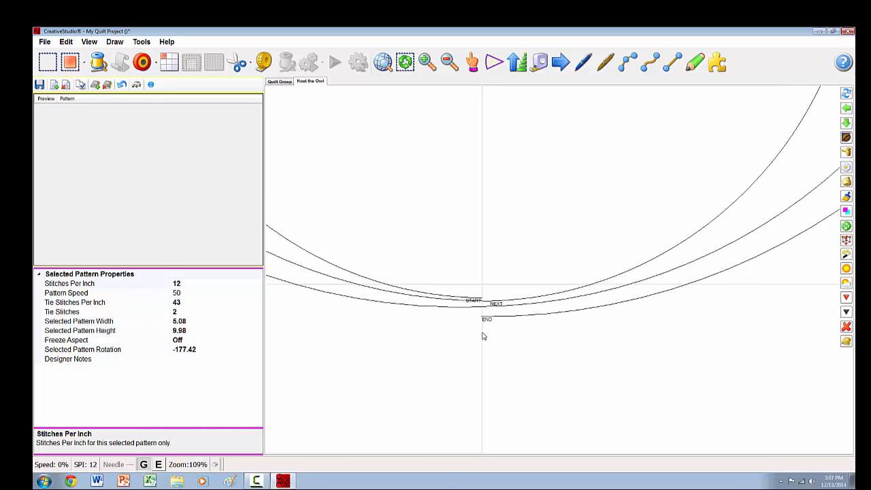
pyautogui.scroll(-3, 320, 211)
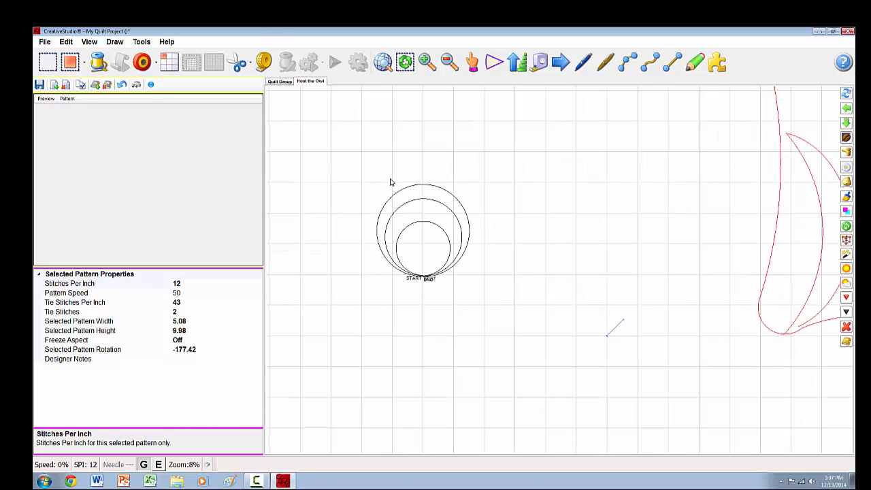
pyautogui.moveTo(347, 164); pyautogui.dragTo(500, 311)
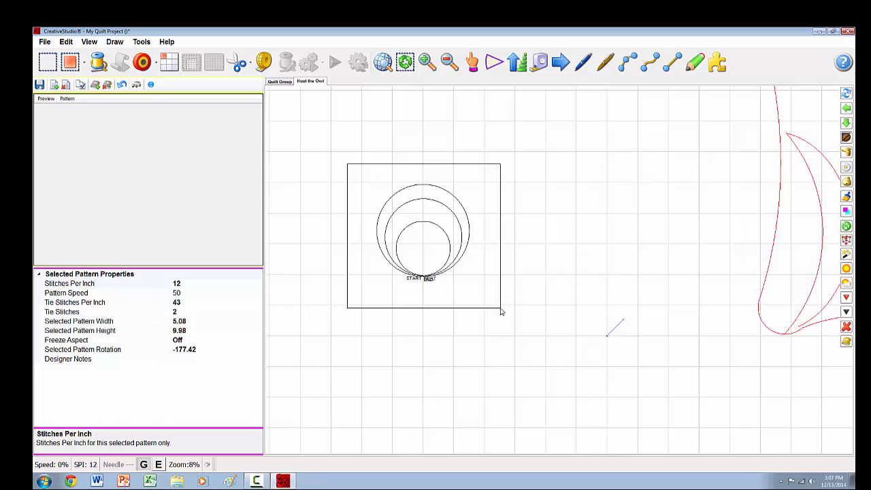
pyautogui.moveTo(501, 311); pyautogui.dragTo(504, 310)
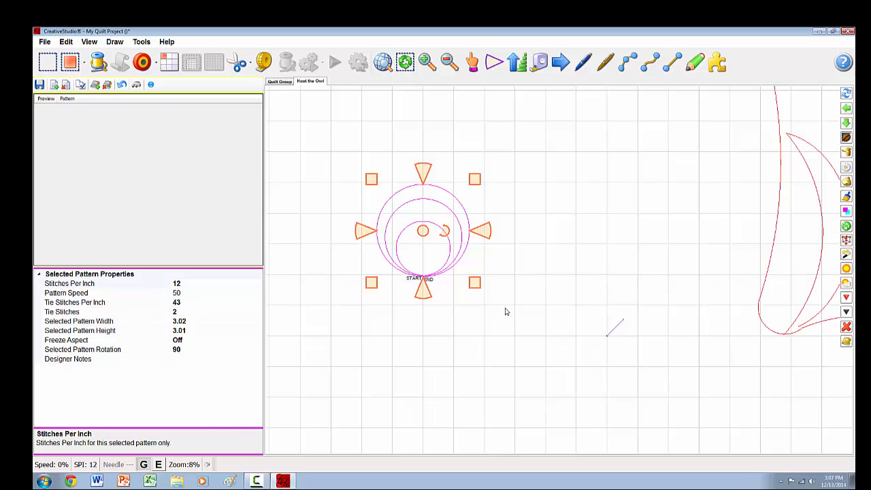
pyautogui.click(443, 256)
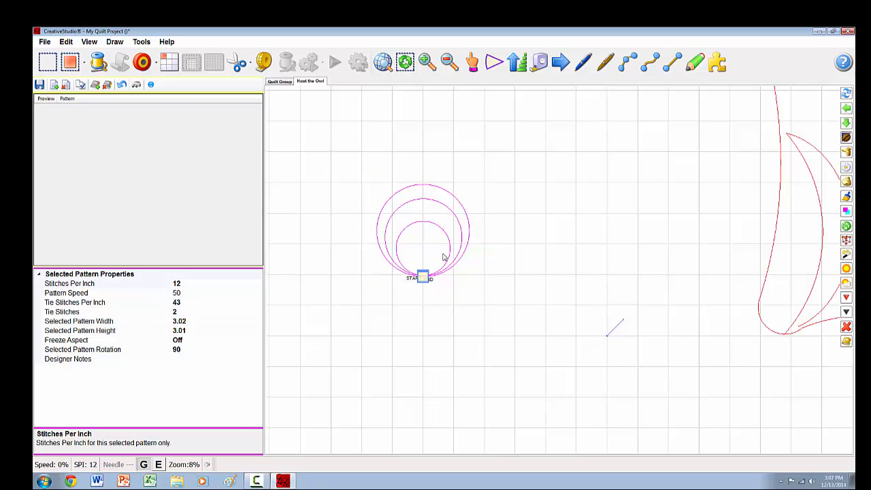
pyautogui.click(443, 257)
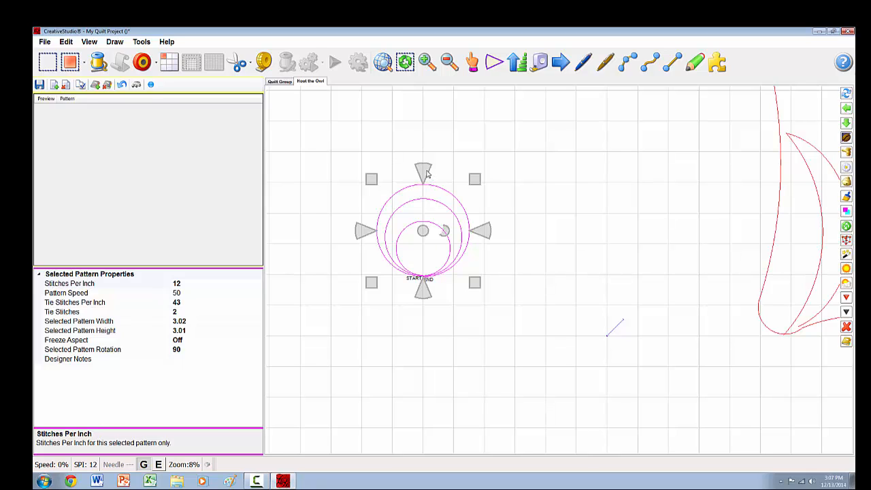
pyautogui.moveTo(426, 174); pyautogui.dragTo(424, 164)
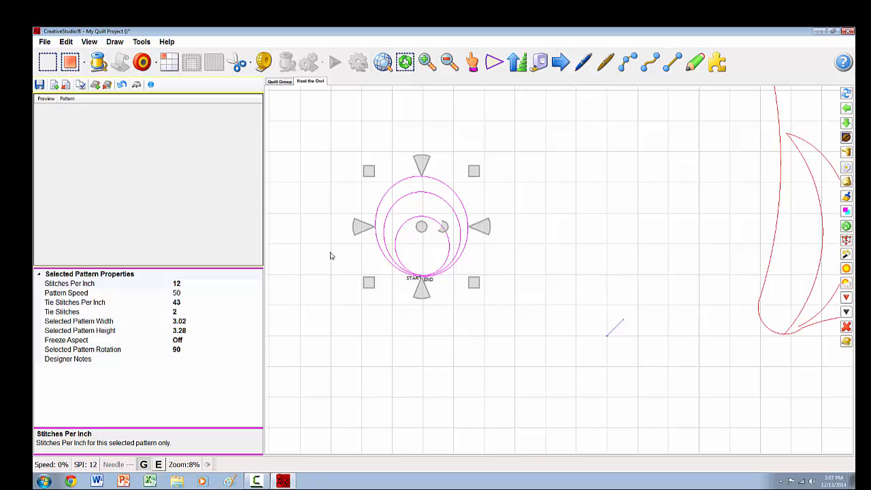
# Fit the eye circles inside the owl's head beneath the upper curve, rotating them to about 117 degrees and scaling them down slightly.
pyautogui.scroll(-2, 332, 252)
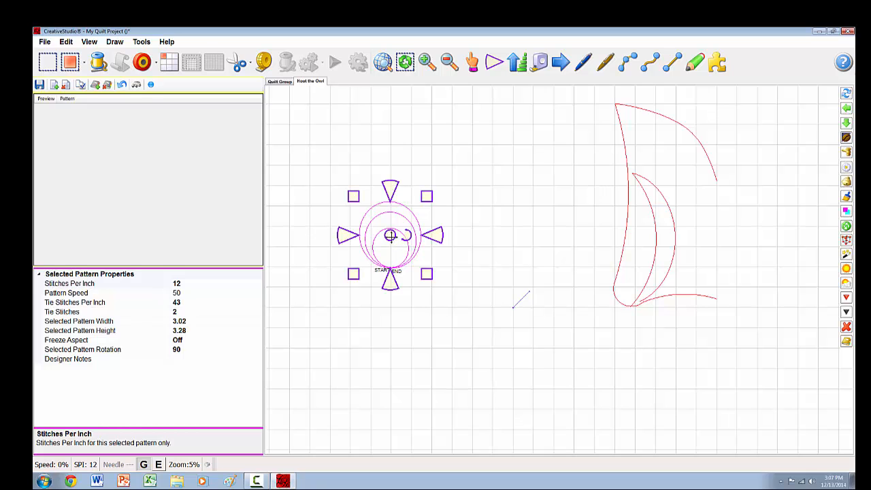
pyautogui.moveTo(390, 235); pyautogui.dragTo(698, 179)
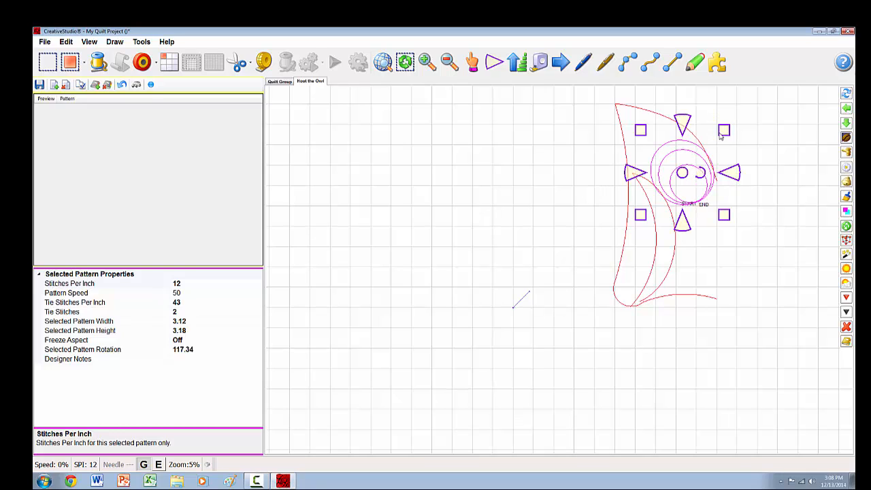
pyautogui.moveTo(726, 130); pyautogui.dragTo(717, 139)
pyautogui.moveTo(678, 177); pyautogui.dragTo(670, 157)
pyautogui.click(522, 188)
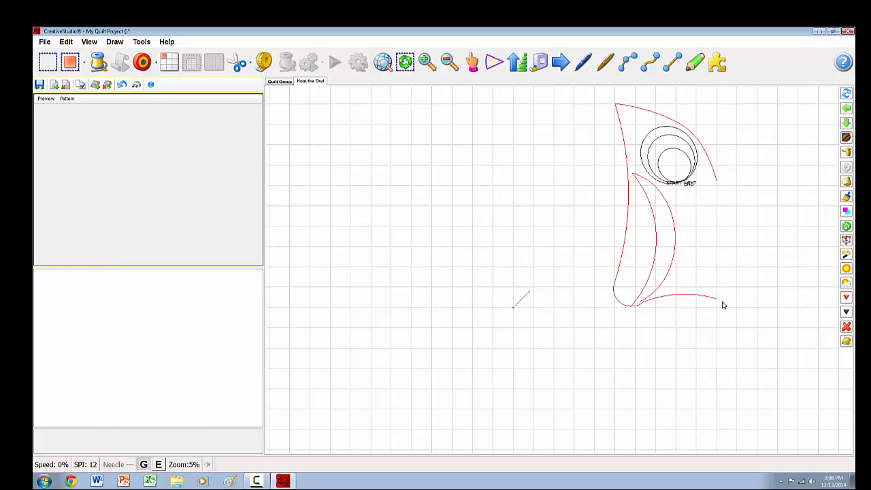
# Extend the lower end of the head's outer curve downward and move its two control points outward to clear the eye circles.
pyautogui.click(715, 177)
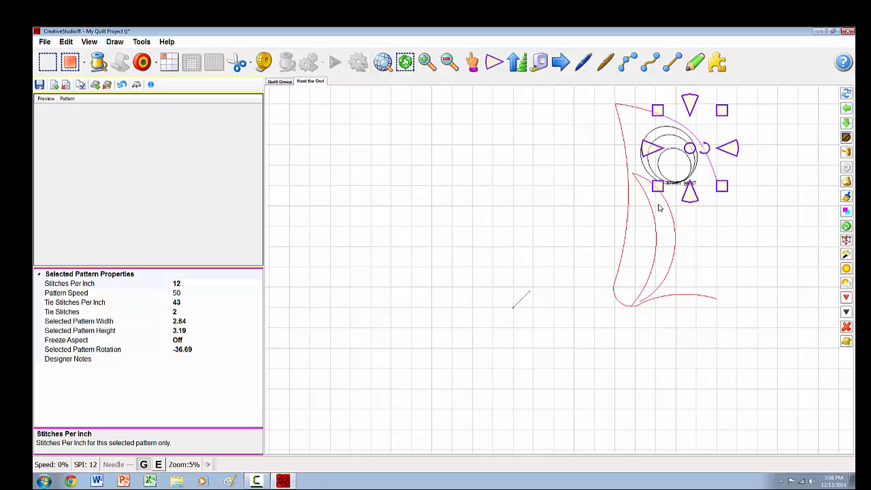
pyautogui.press('space')
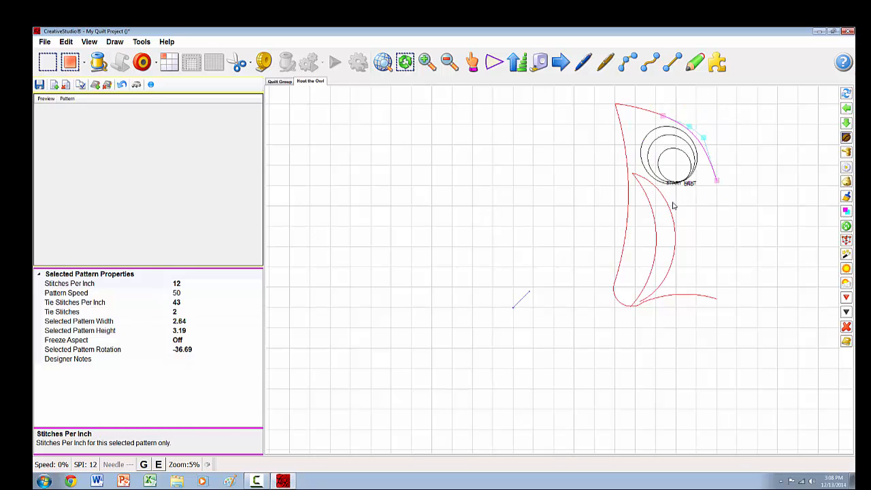
pyautogui.scroll(2, 704, 177)
pyautogui.moveTo(719, 180); pyautogui.dragTo(722, 190)
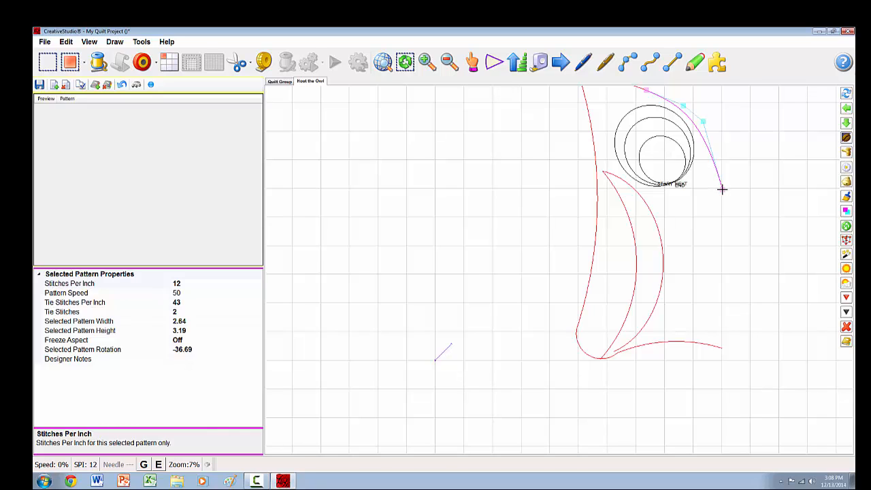
pyautogui.moveTo(722, 190); pyautogui.dragTo(720, 204)
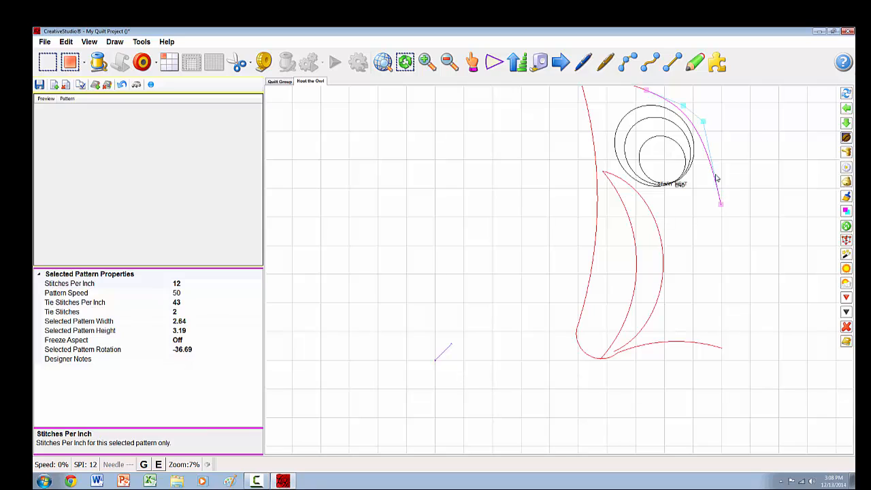
pyautogui.click(702, 121)
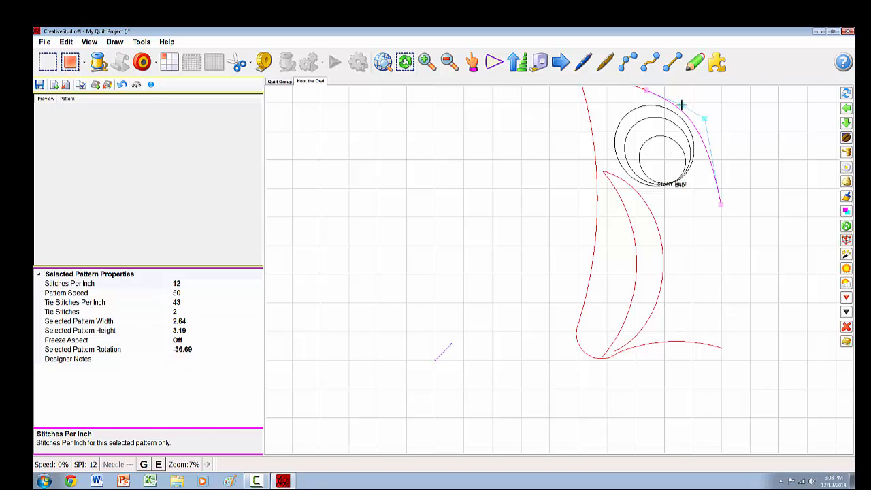
pyautogui.moveTo(681, 105); pyautogui.dragTo(686, 100)
pyautogui.scroll(-3, 739, 175)
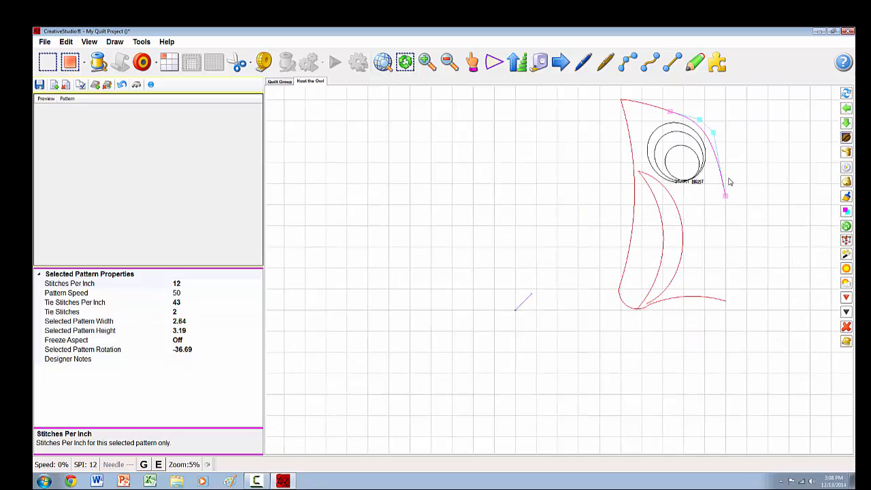
# Shift the outer head curve's upper end node slightly outward, snap the adjoining top curve's end node onto it, and leave node editing.
pyautogui.scroll(5, 659, 111)
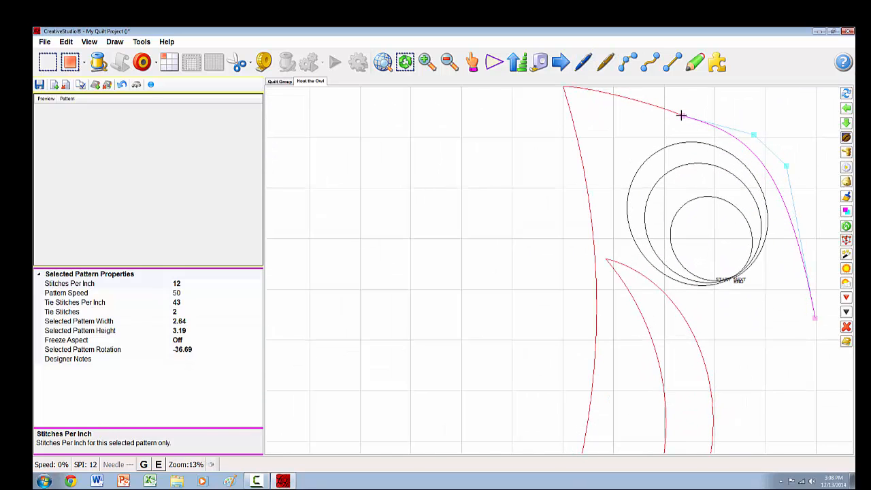
pyautogui.moveTo(680, 114); pyautogui.dragTo(675, 109)
pyautogui.click(658, 109)
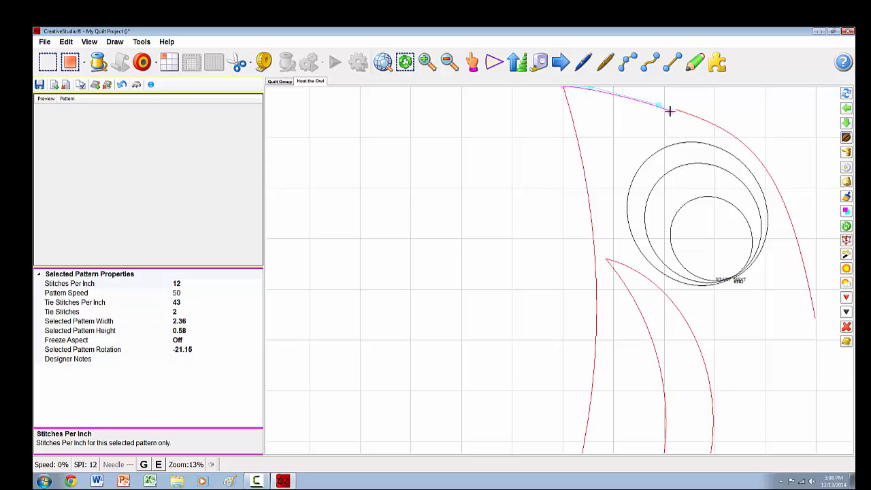
pyautogui.click(674, 109)
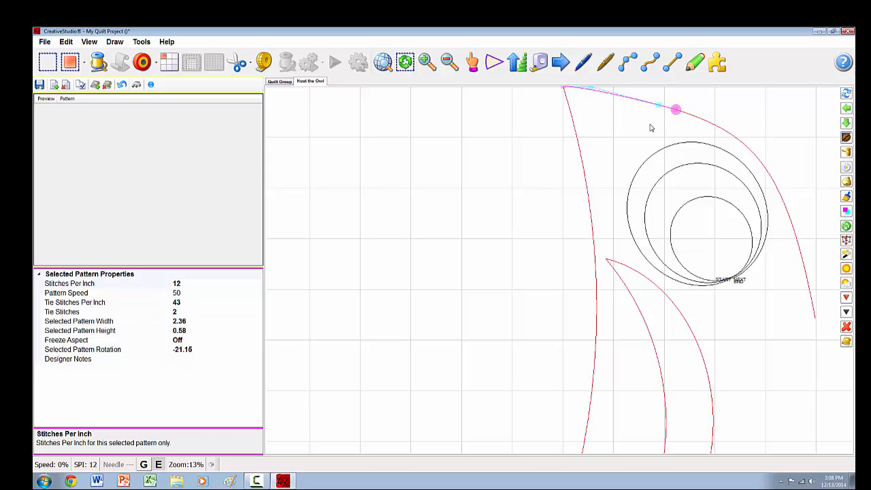
pyautogui.rightClick(446, 142)
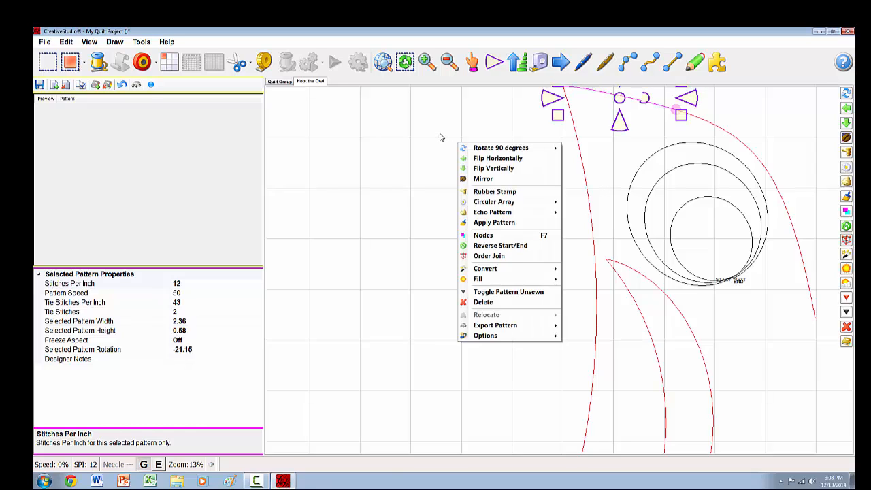
pyautogui.click(441, 136)
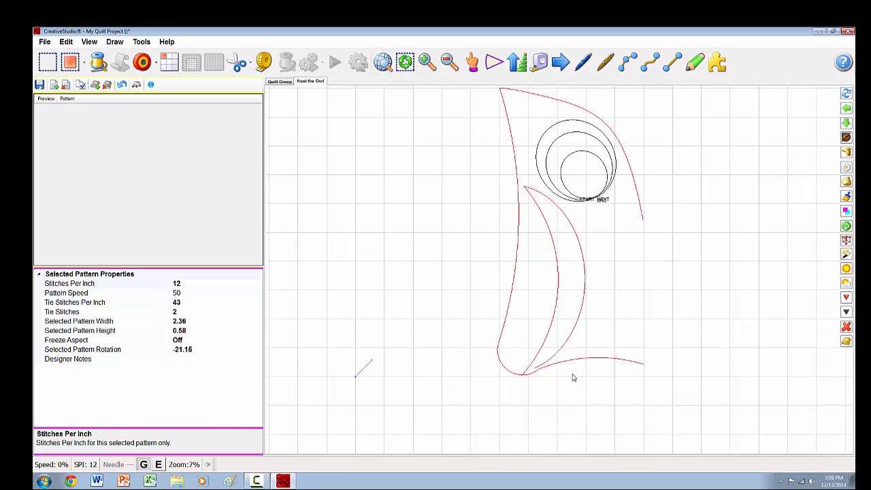
# Show the bottom curve's end handles and move its inner end slightly away from the rounded arc at the body's base.
pyautogui.click(596, 362)
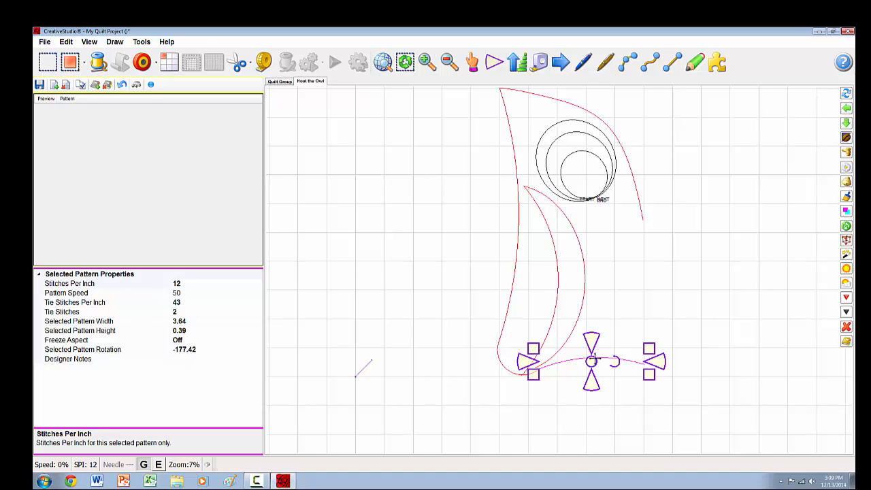
pyautogui.scroll(3, 533, 379)
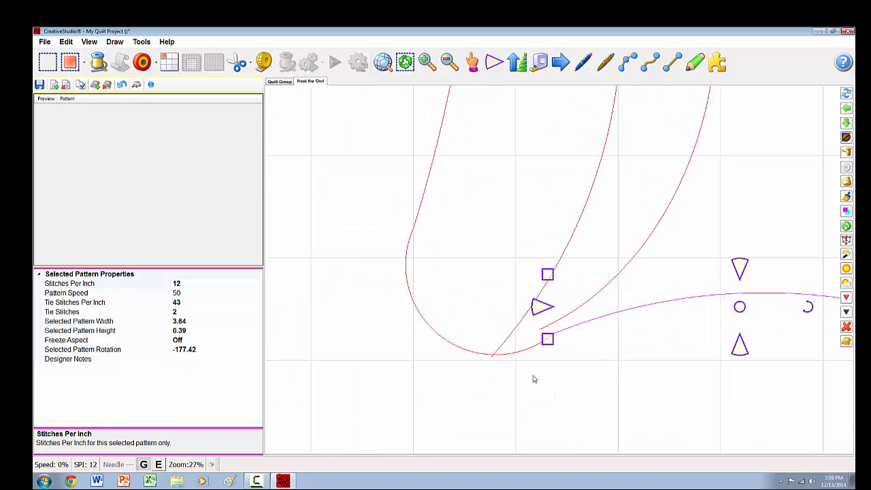
pyautogui.click(600, 298)
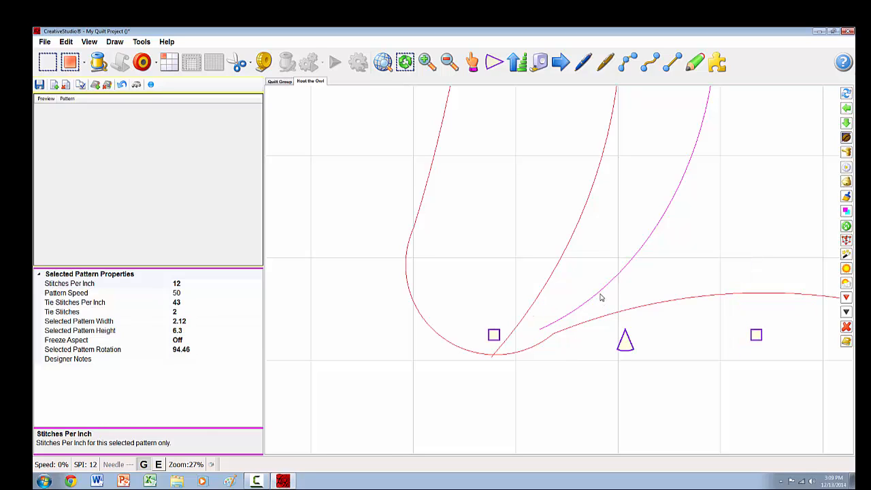
pyautogui.scroll(-2, 573, 325)
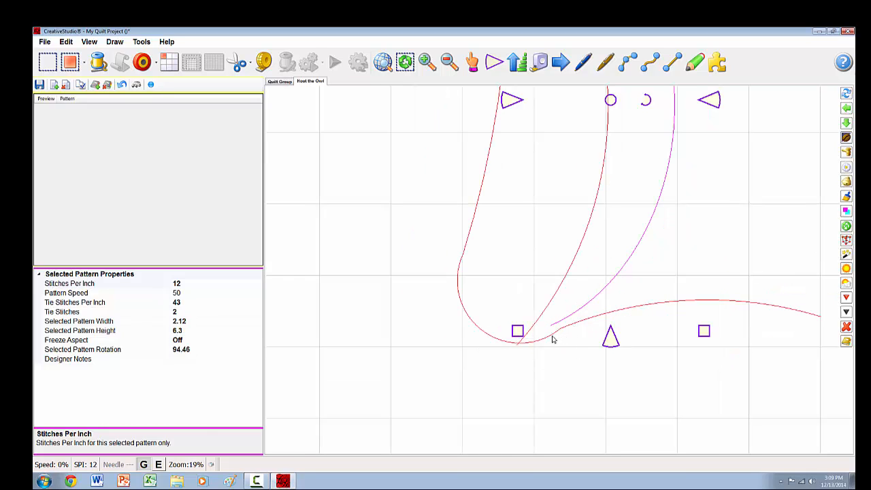
pyautogui.click(575, 327)
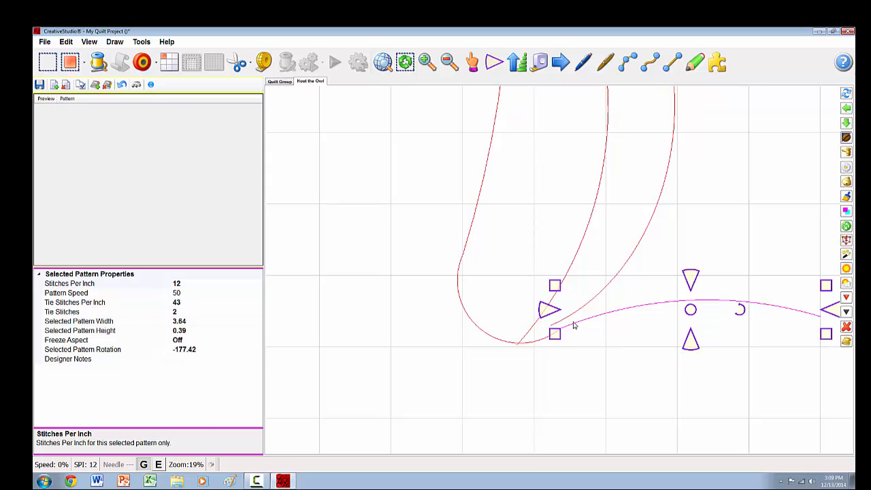
pyautogui.click(634, 315)
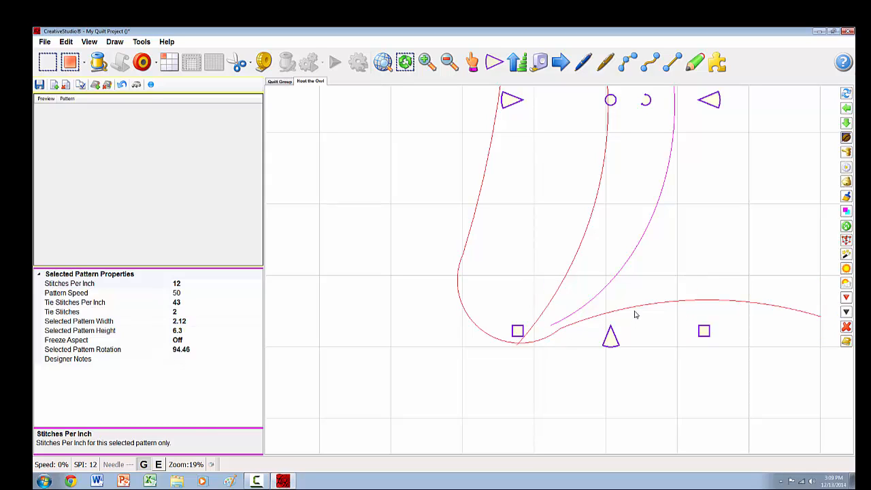
pyautogui.click(634, 315)
pyautogui.click(634, 315)
pyautogui.click(634, 314)
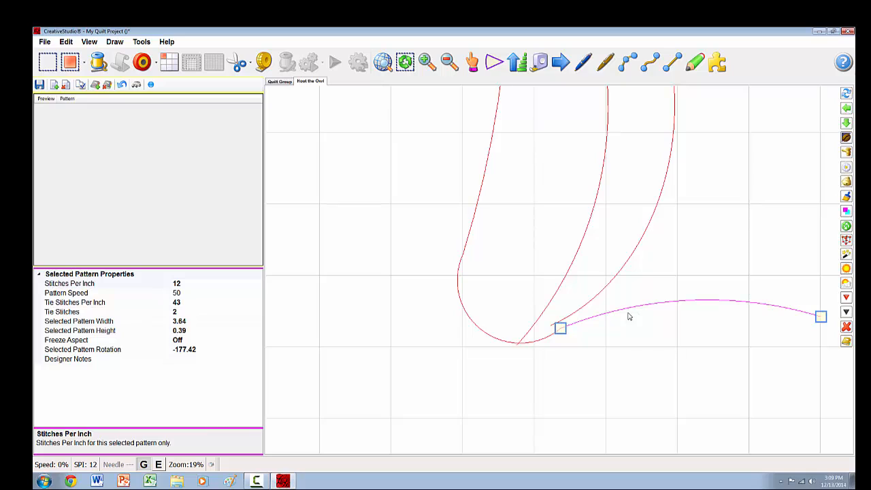
pyautogui.scroll(2, 590, 328)
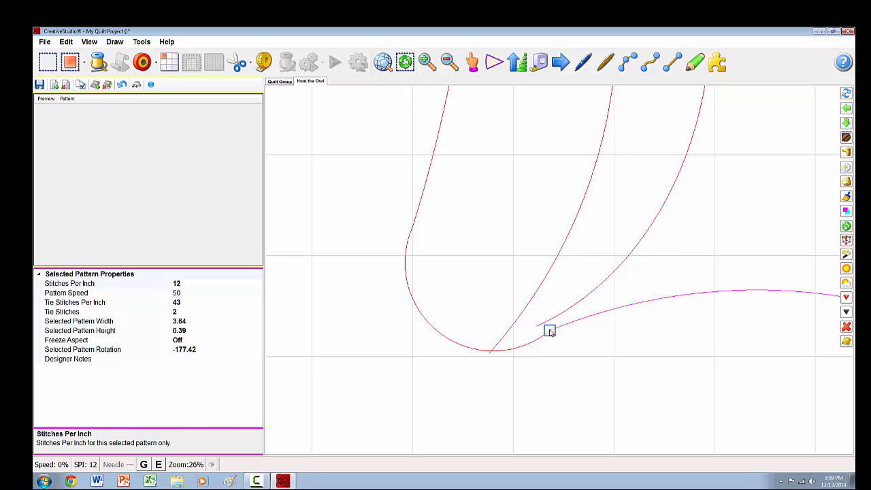
pyautogui.moveTo(550, 331); pyautogui.dragTo(544, 328)
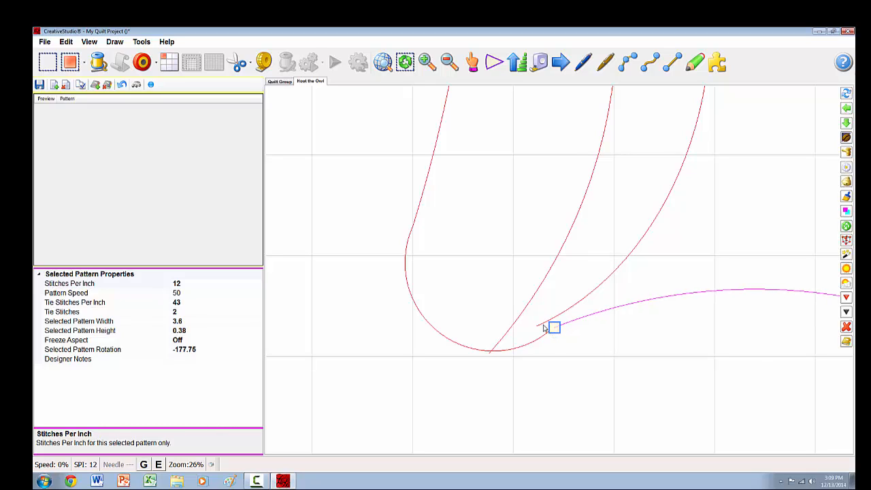
# Snap the outer wing curve's lower end onto the inner end of the bottom curve.
pyautogui.click(542, 327)
pyautogui.click(545, 328)
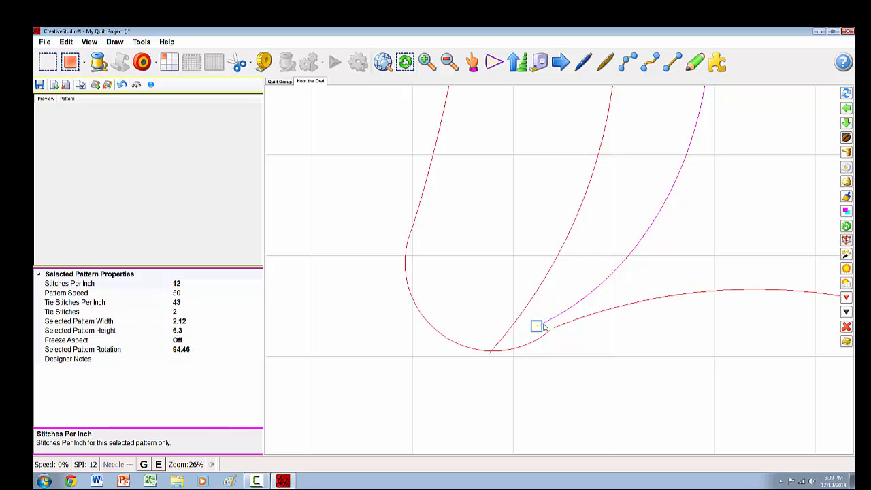
pyautogui.moveTo(538, 327); pyautogui.dragTo(557, 325)
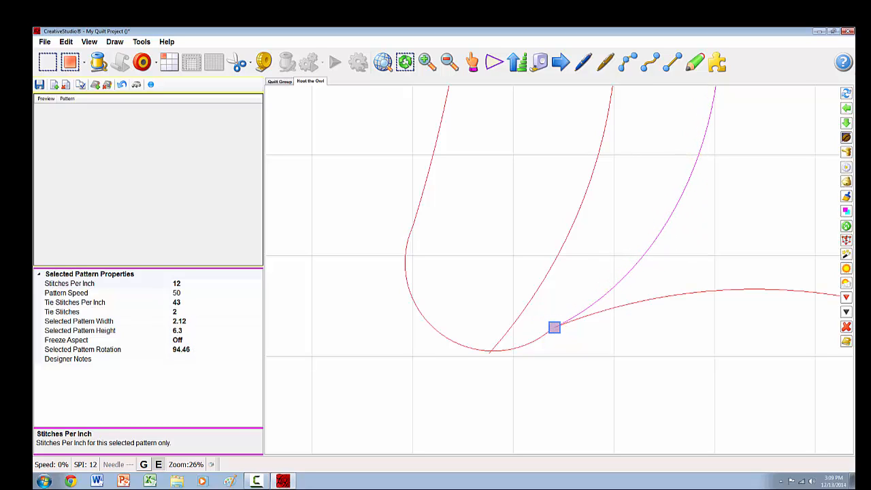
# Move the inner wing curve's lower end onto the lowest part of the rounded base arc.
pyautogui.scroll(-1, 532, 366)
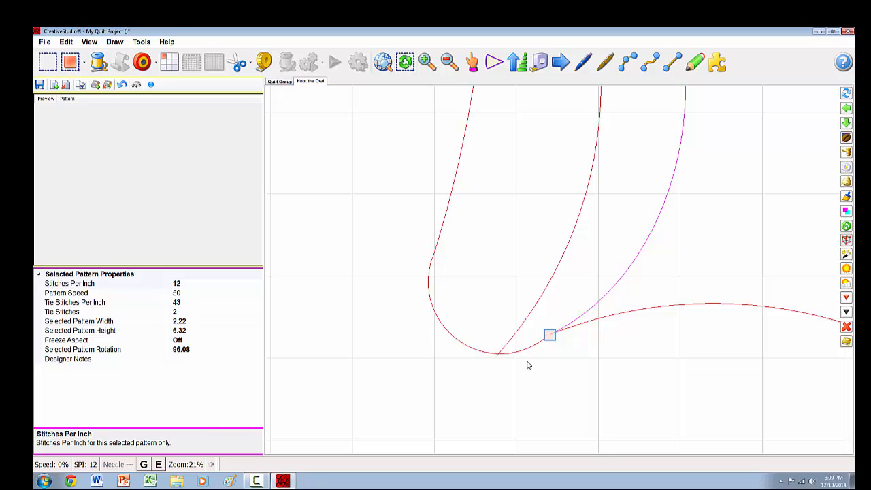
pyautogui.scroll(-2, 531, 345)
pyautogui.click(523, 342)
pyautogui.click(517, 346)
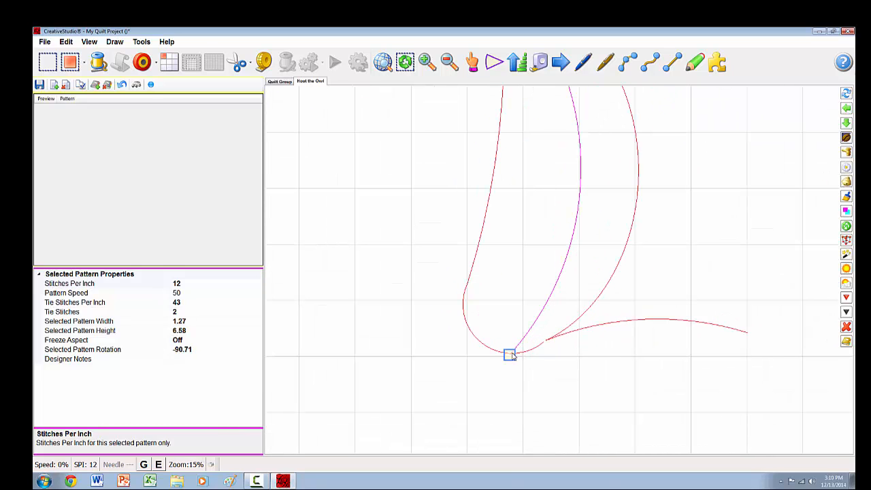
pyautogui.scroll(4, 512, 355)
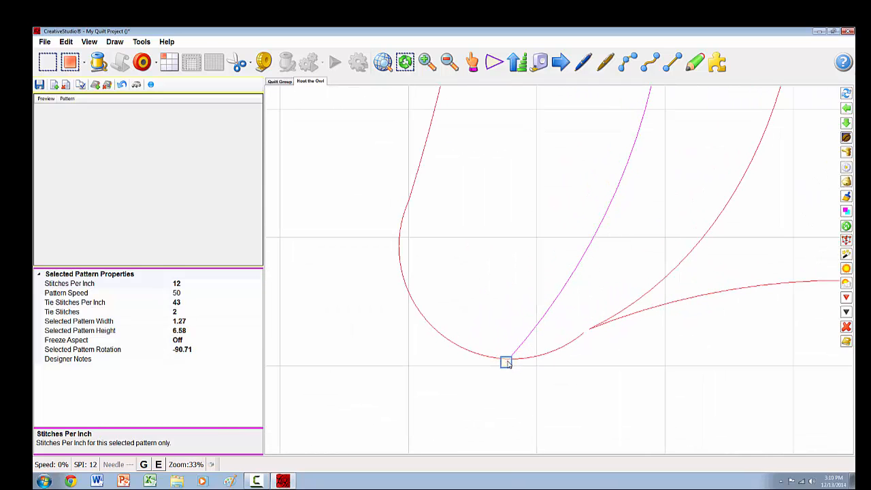
pyautogui.moveTo(508, 363); pyautogui.dragTo(511, 357)
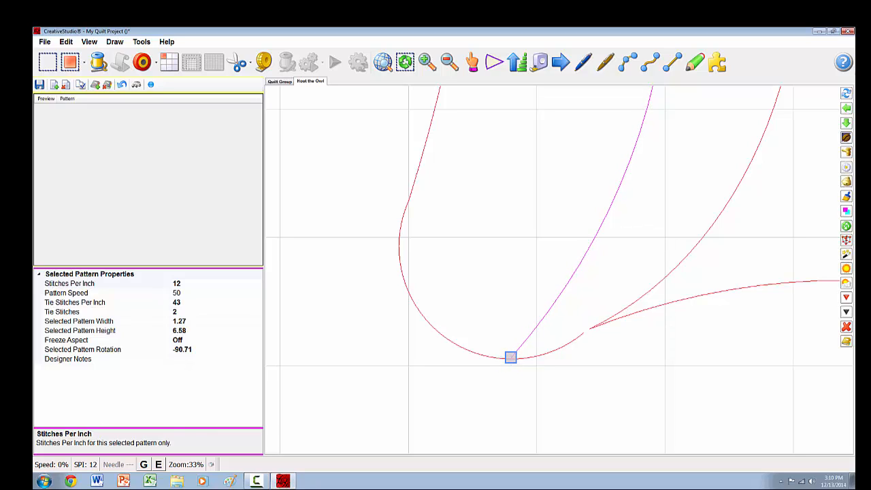
# Shorten the rounded base arc to end at the inner wing curve's lower end, and reshape it with its nodes and control points.
pyautogui.click(541, 356)
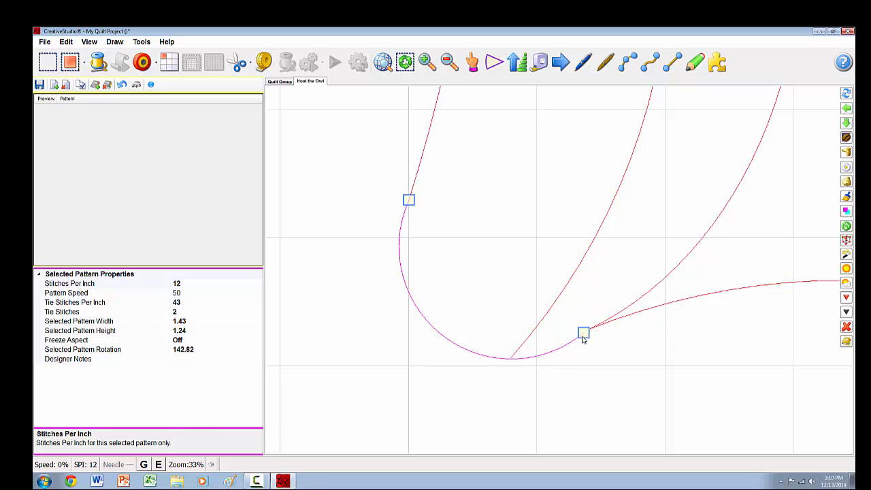
pyautogui.moveTo(583, 336)
pyautogui.mouseDown()
pyautogui.moveTo(528, 368)
pyautogui.moveTo(575, 354)
pyautogui.moveTo(538, 395)
pyautogui.moveTo(579, 333)
pyautogui.mouseUp()
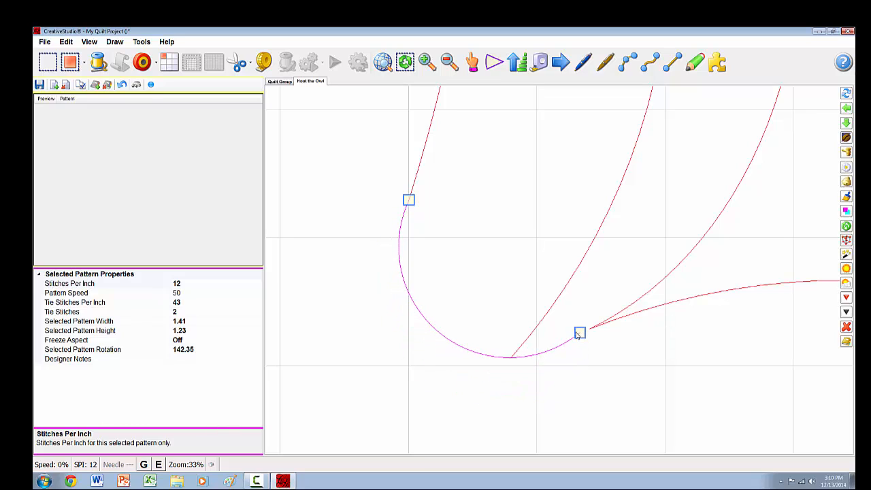
pyautogui.click(576, 333)
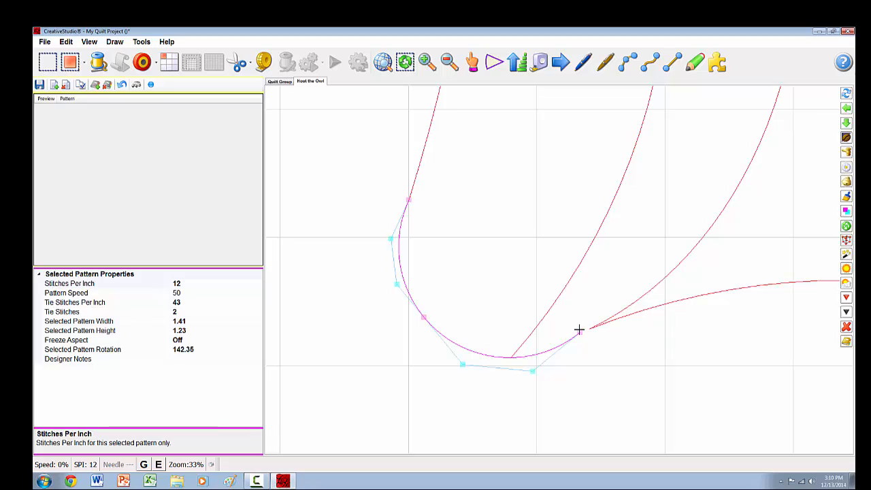
pyautogui.moveTo(578, 331); pyautogui.dragTo(518, 359)
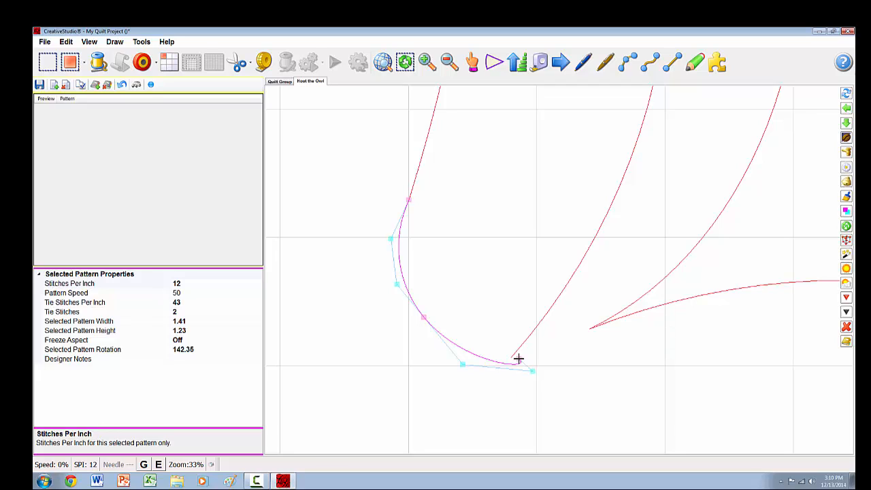
pyautogui.moveTo(519, 358); pyautogui.dragTo(515, 359)
pyautogui.moveTo(533, 371); pyautogui.dragTo(442, 353)
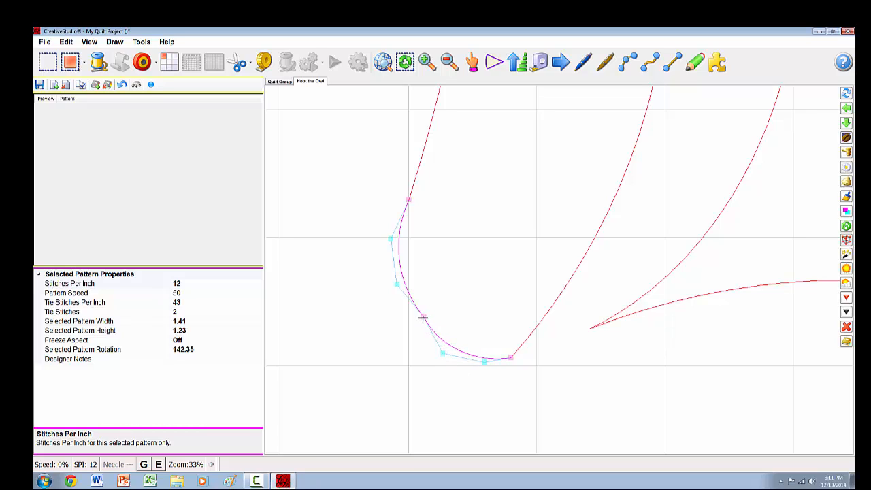
pyautogui.moveTo(422, 315); pyautogui.dragTo(411, 317)
pyautogui.moveTo(391, 238); pyautogui.dragTo(393, 236)
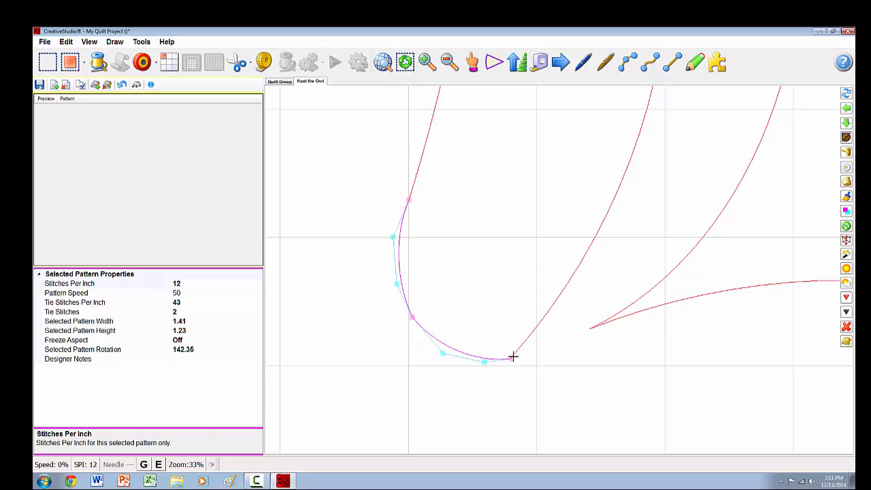
# Move the base arc's end node up toward the wing, snap the inner wing curve's lower end onto it, and deselect.
pyautogui.moveTo(510, 355); pyautogui.dragTo(525, 341)
pyautogui.click(514, 353)
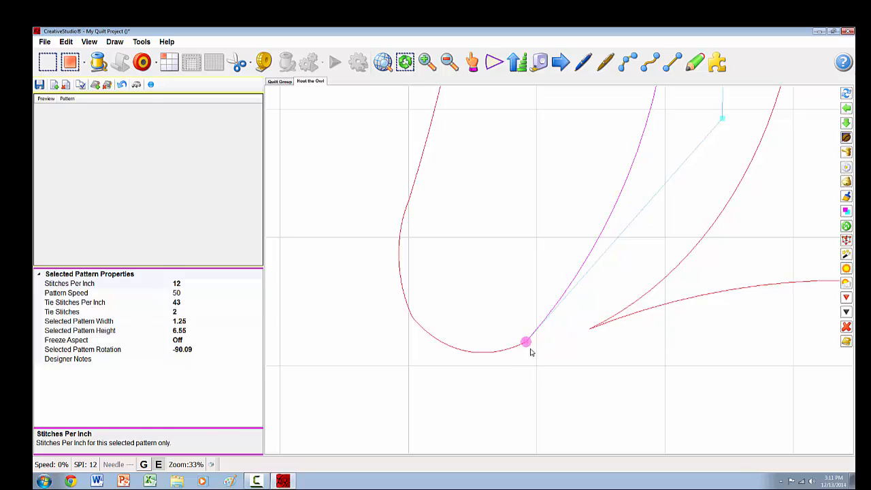
pyautogui.click(504, 383)
pyautogui.scroll(-5, 505, 383)
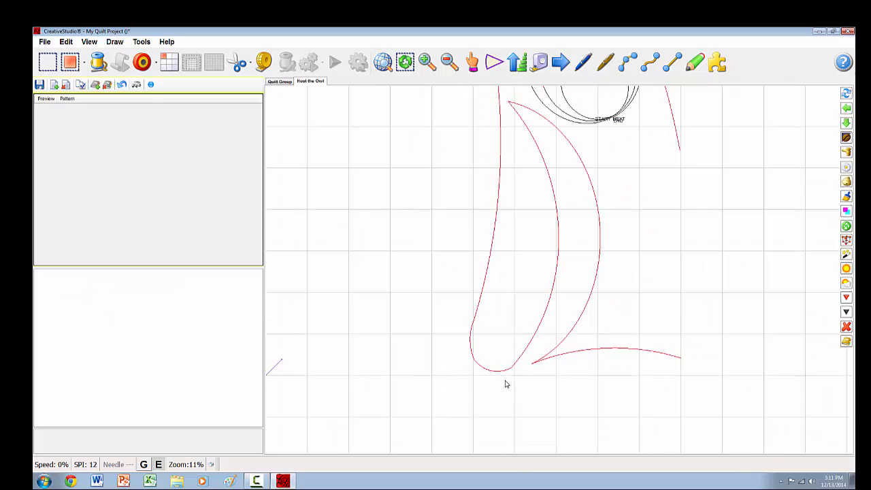
pyautogui.scroll(-1, 505, 383)
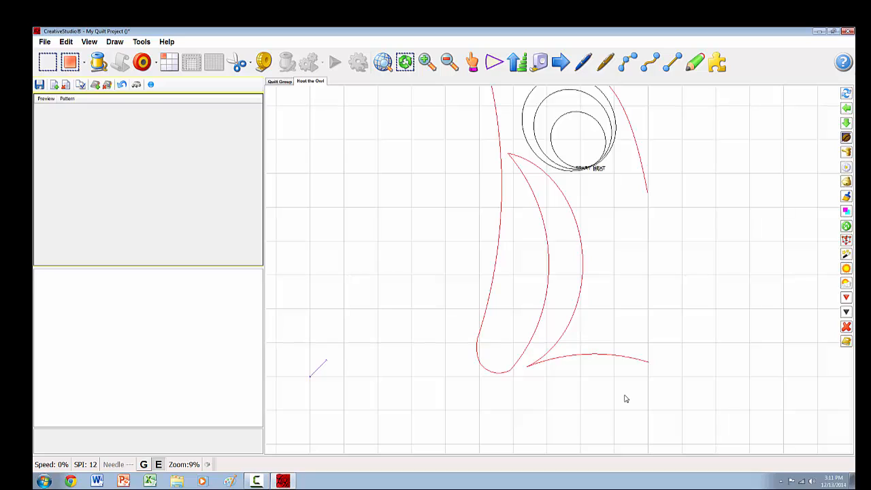
# Bow the inner wing curve outward toward the outer wing curve by moving its two control points, and deselect it.
pyautogui.click(551, 271)
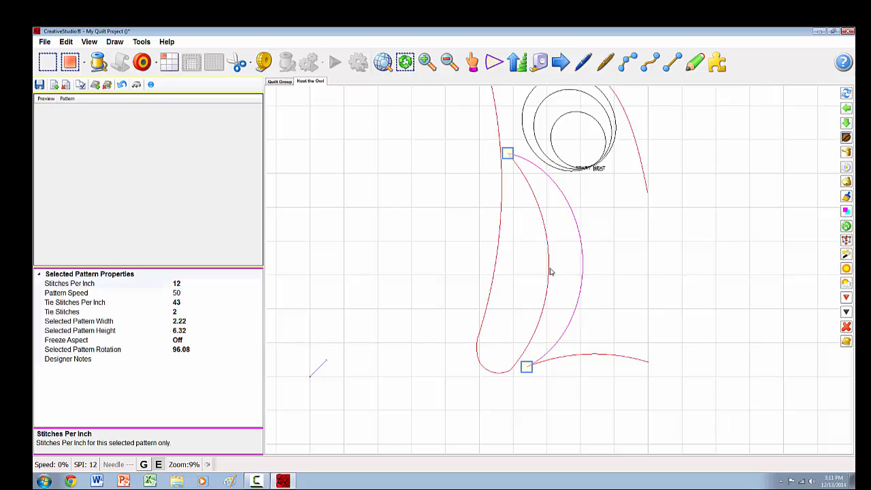
pyautogui.click(551, 272)
pyautogui.doubleClick(549, 271)
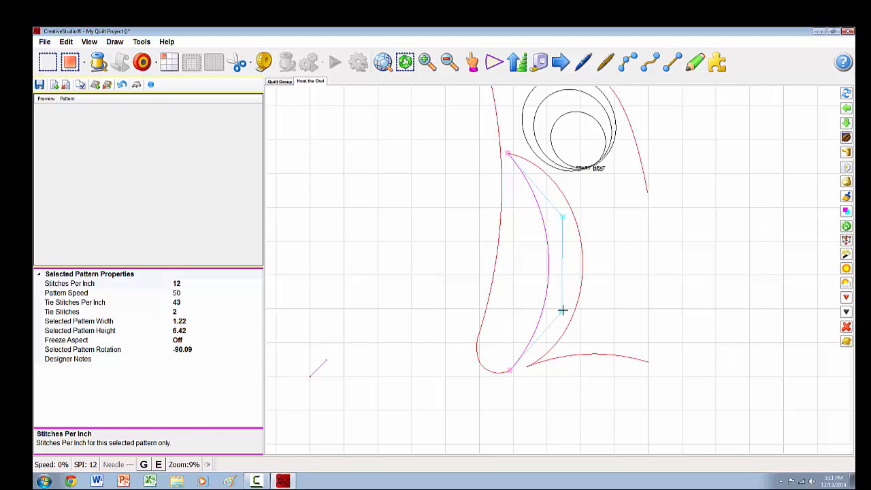
pyautogui.moveTo(562, 310); pyautogui.dragTo(579, 304)
pyautogui.moveTo(562, 217); pyautogui.dragTo(572, 210)
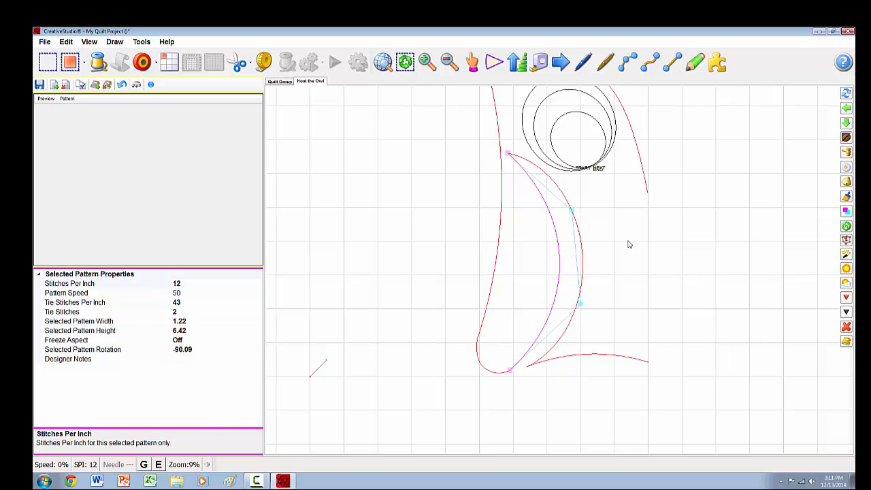
pyautogui.rightClick(378, 180)
pyautogui.click(375, 175)
# Draw a three-point arc from the lower end of the head curve up to the point where the eye circles meet.
pyautogui.scroll(-6, 391, 352)
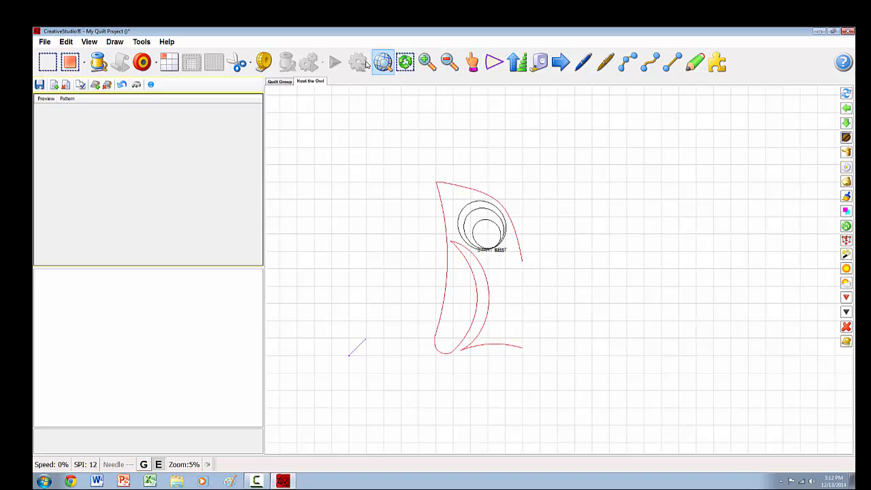
pyautogui.click(626, 63)
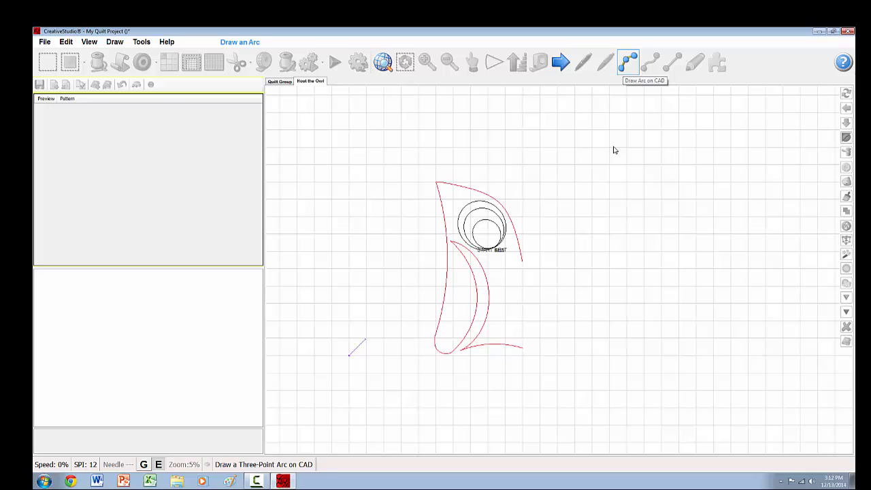
pyautogui.click(522, 263)
pyautogui.scroll(3, 522, 264)
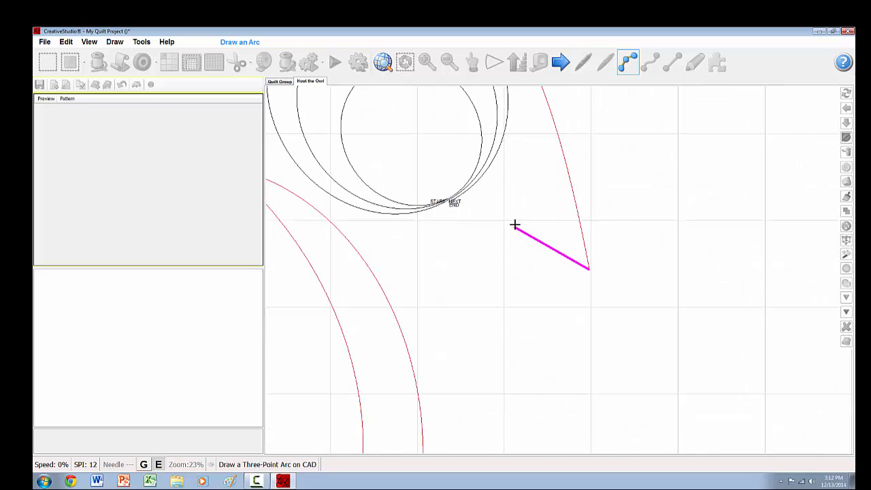
pyautogui.click(522, 224)
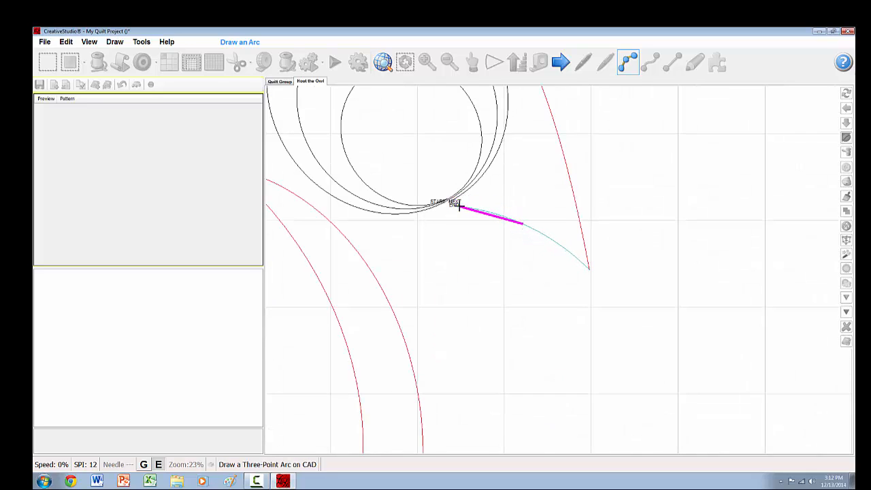
pyautogui.scroll(1, 434, 207)
pyautogui.scroll(4, 443, 202)
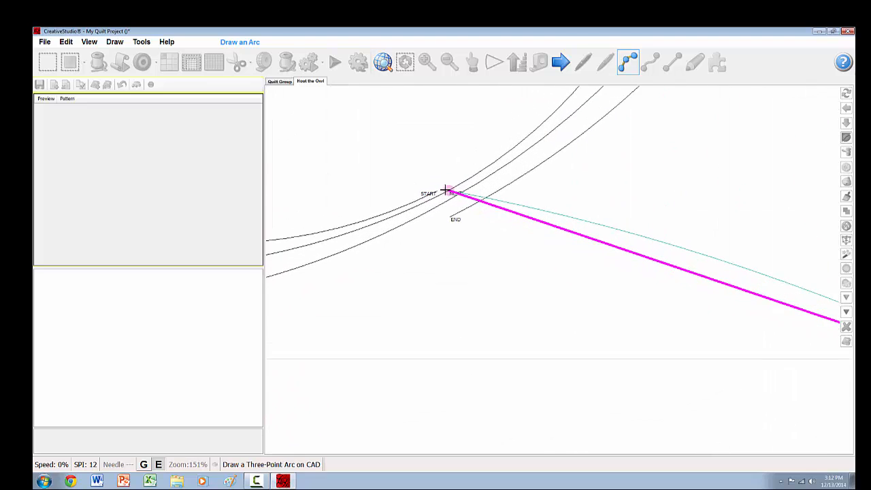
pyautogui.click(435, 189)
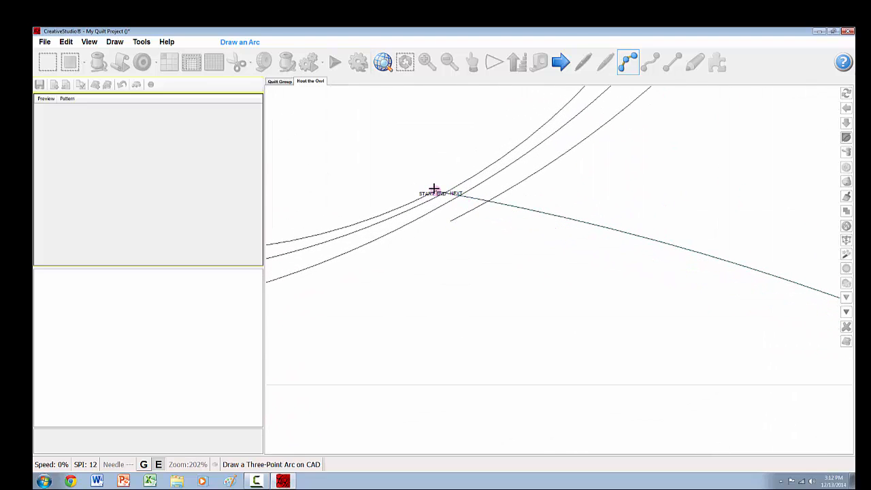
# Draw a second three-point arc from the outer eye circle's end down to the vertical centre grid line, about 1.63 wide and 2.99 high.
pyautogui.scroll(-2, 462, 238)
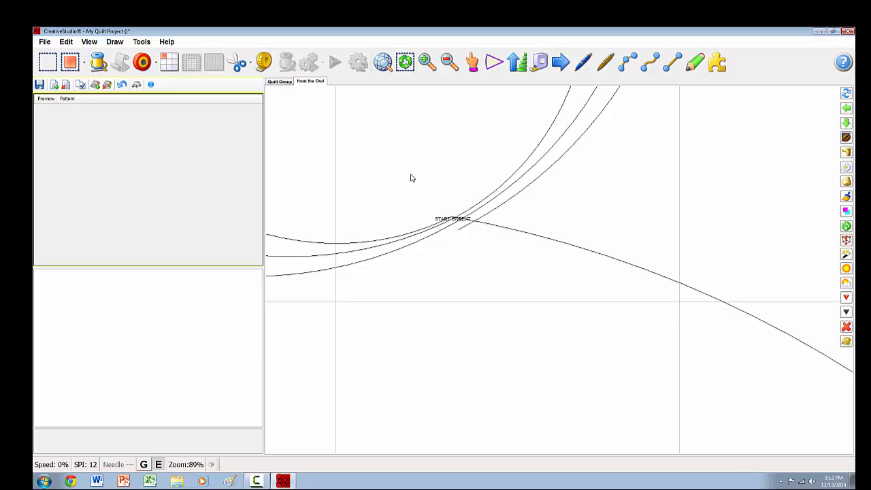
pyautogui.scroll(-2, 480, 262)
pyautogui.scroll(-1, 455, 243)
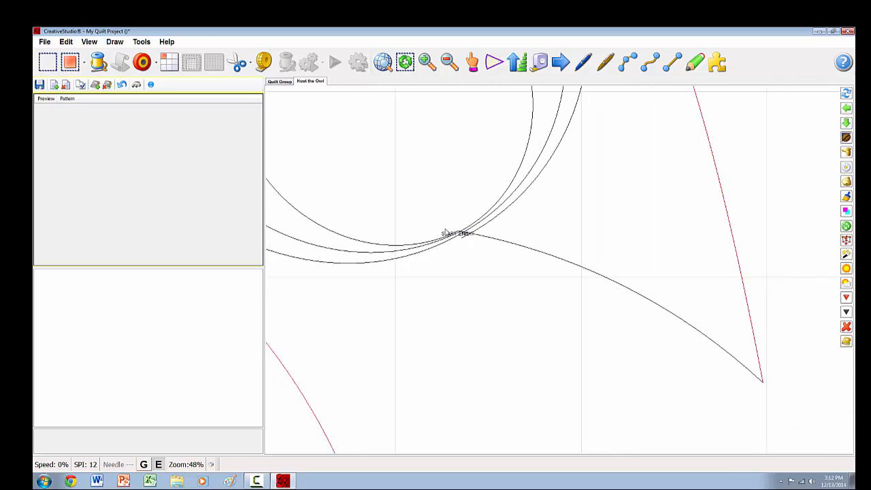
pyautogui.scroll(-2, 442, 219)
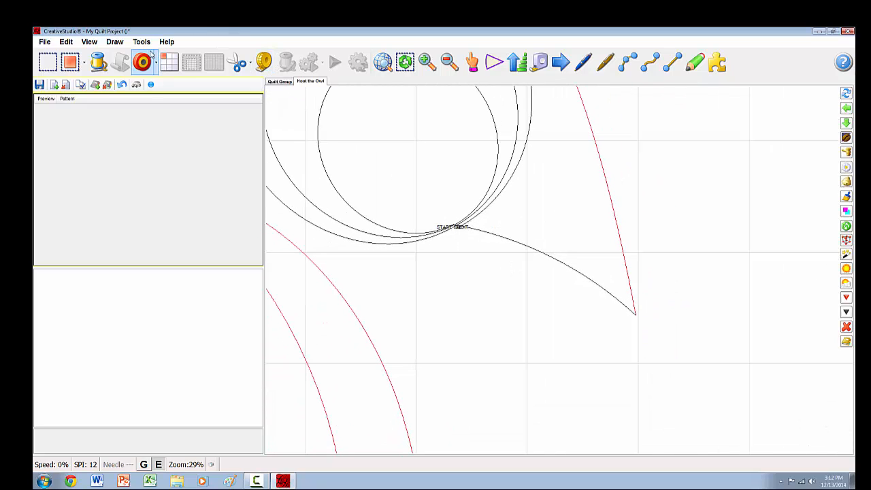
pyautogui.click(627, 61)
pyautogui.scroll(10, 501, 260)
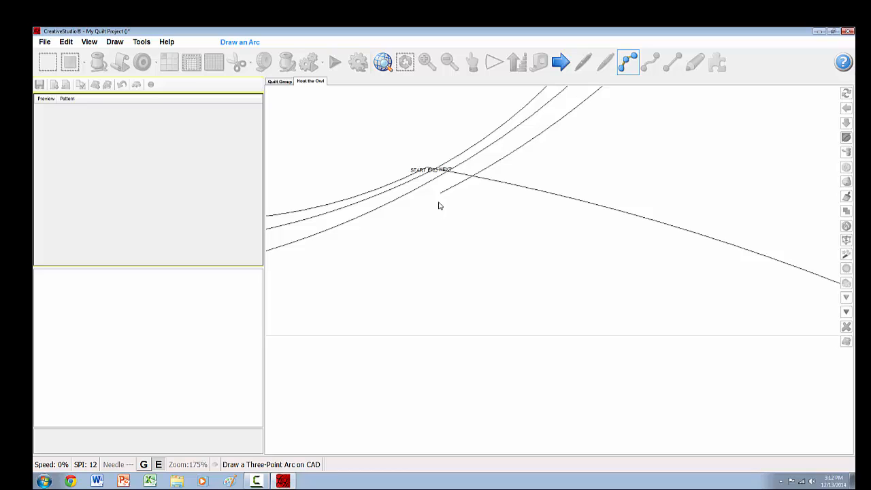
pyautogui.click(439, 194)
pyautogui.scroll(-10, 437, 187)
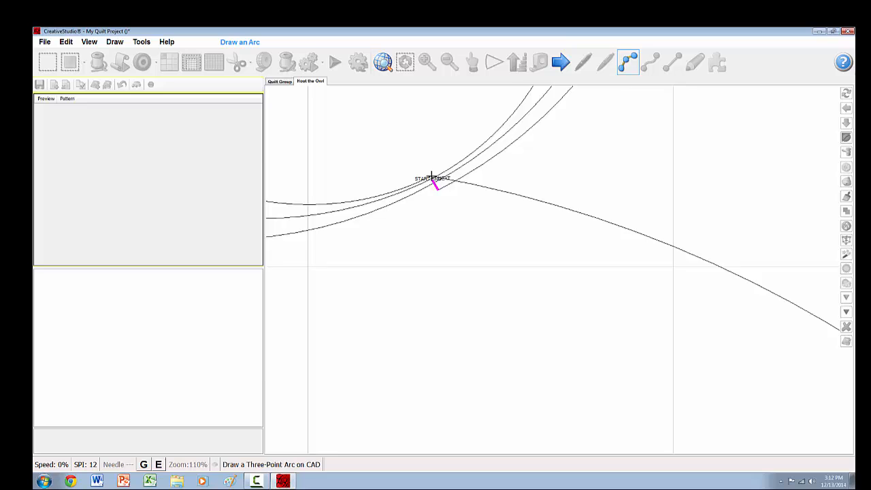
pyautogui.click(487, 215)
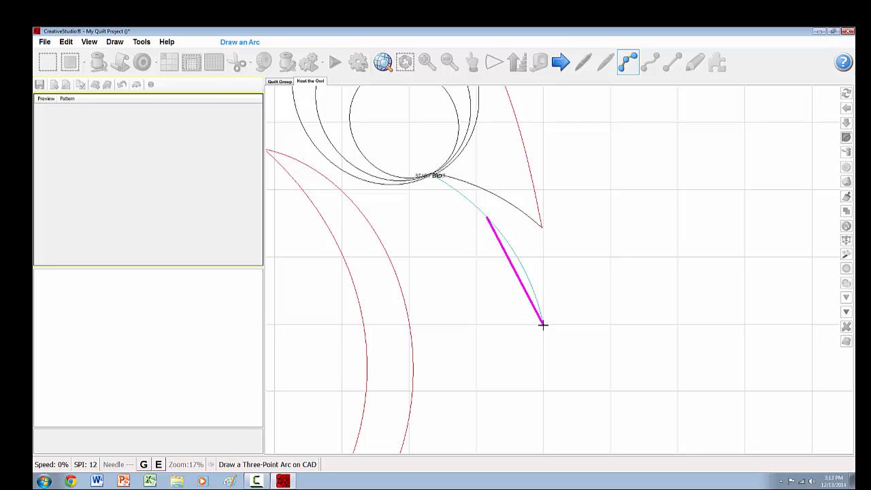
pyautogui.click(541, 376)
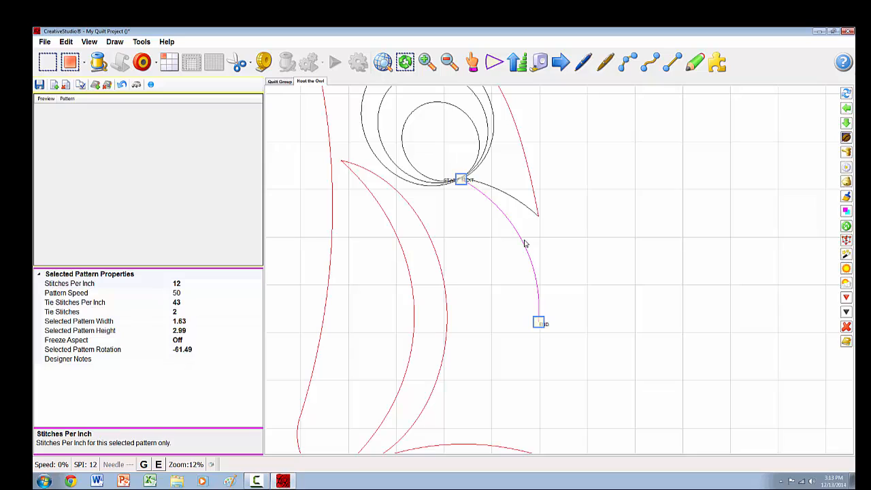
# Flatten the new lower beak arc by moving its two control points inward.
pyautogui.doubleClick(525, 239)
pyautogui.moveTo(544, 264); pyautogui.dragTo(534, 261)
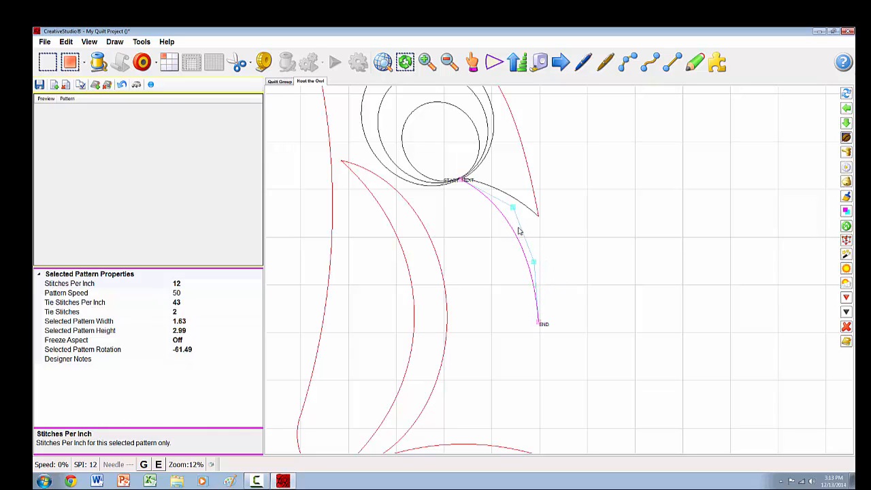
pyautogui.moveTo(511, 206); pyautogui.dragTo(492, 202)
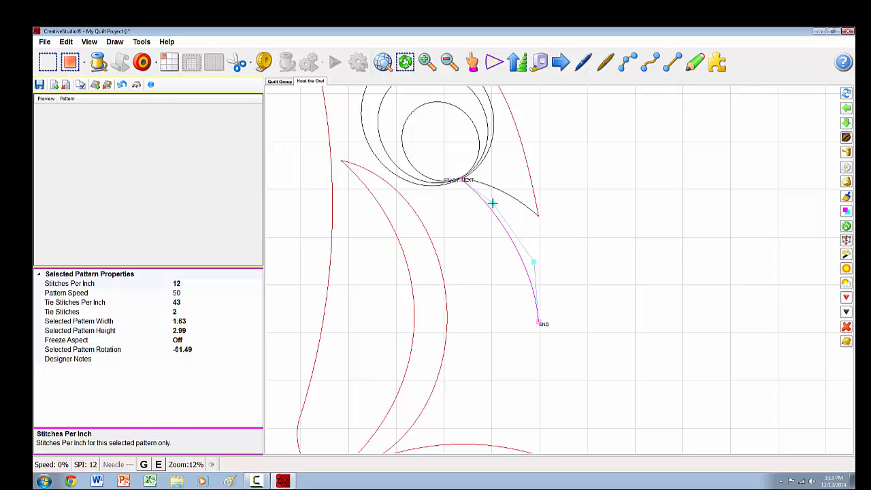
pyautogui.moveTo(534, 265); pyautogui.dragTo(531, 261)
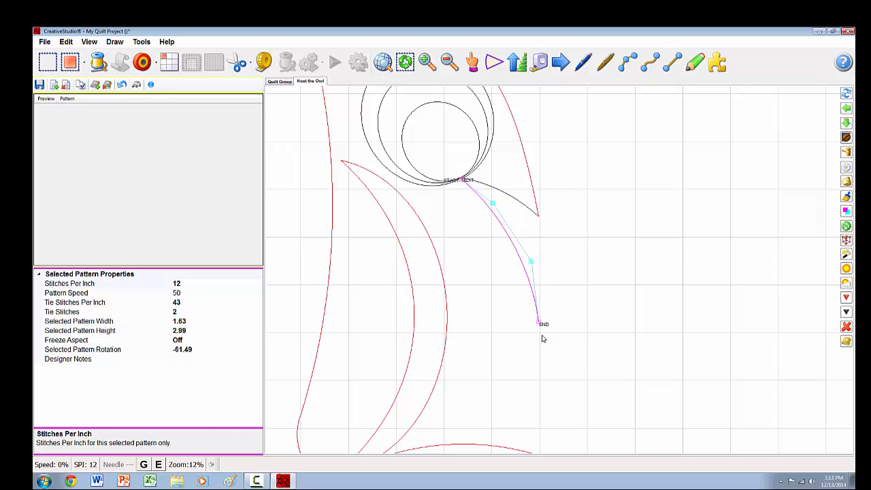
# Align the lower beak arc's end node with the vertical centre grid line, and deselect the arc.
pyautogui.scroll(3, 542, 336)
pyautogui.scroll(2, 542, 332)
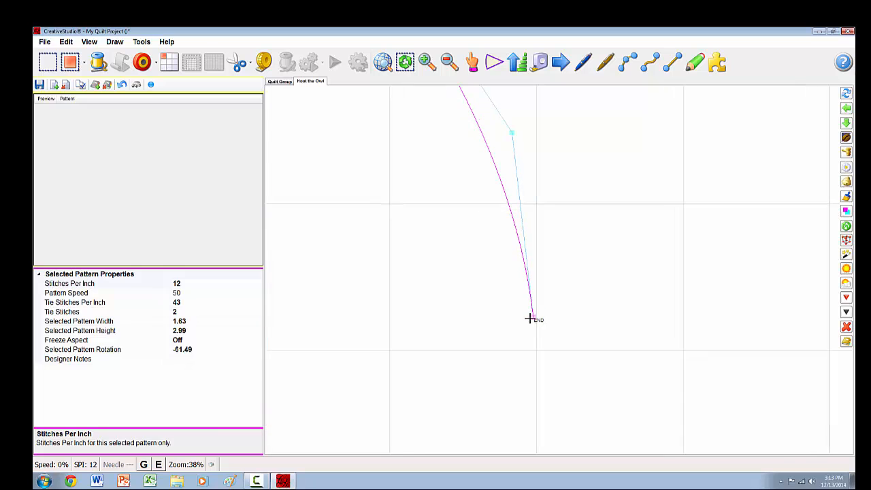
pyautogui.moveTo(532, 317); pyautogui.dragTo(535, 319)
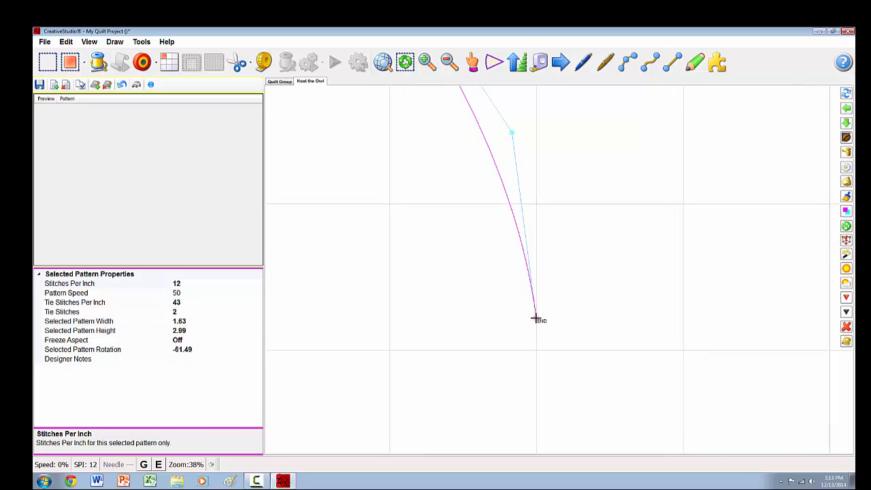
pyautogui.scroll(-5, 527, 183)
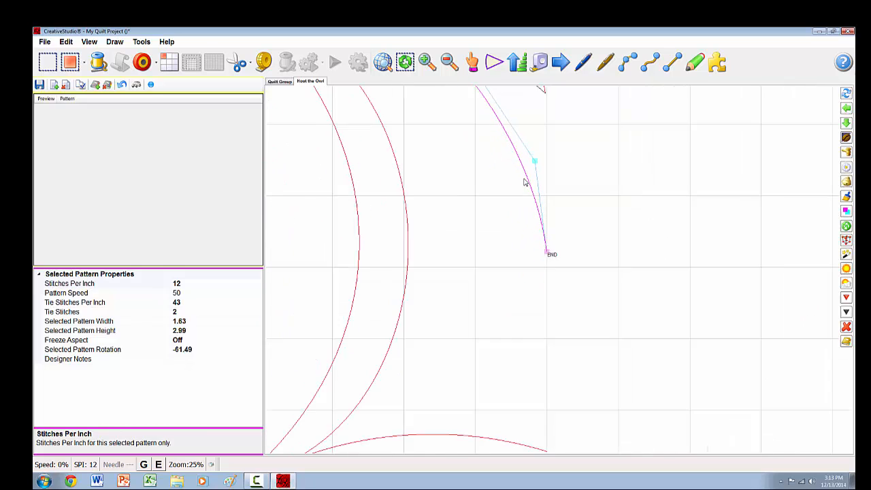
pyautogui.scroll(-1, 504, 336)
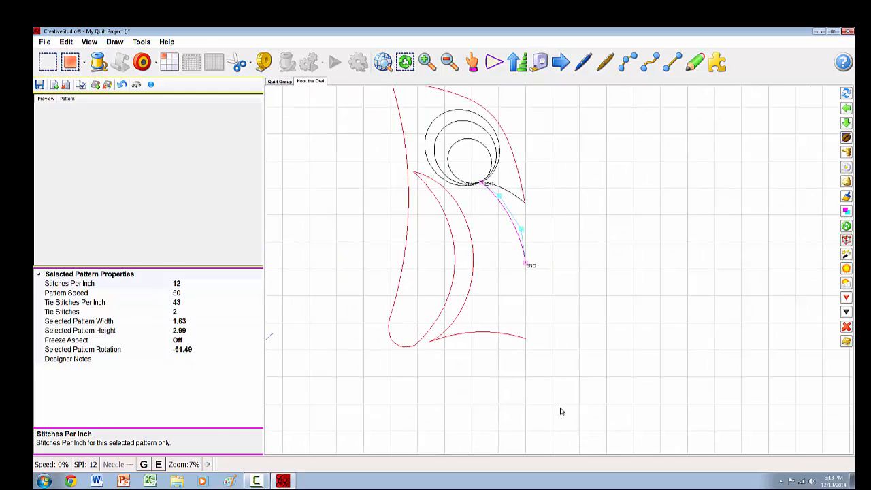
pyautogui.scroll(-1, 549, 408)
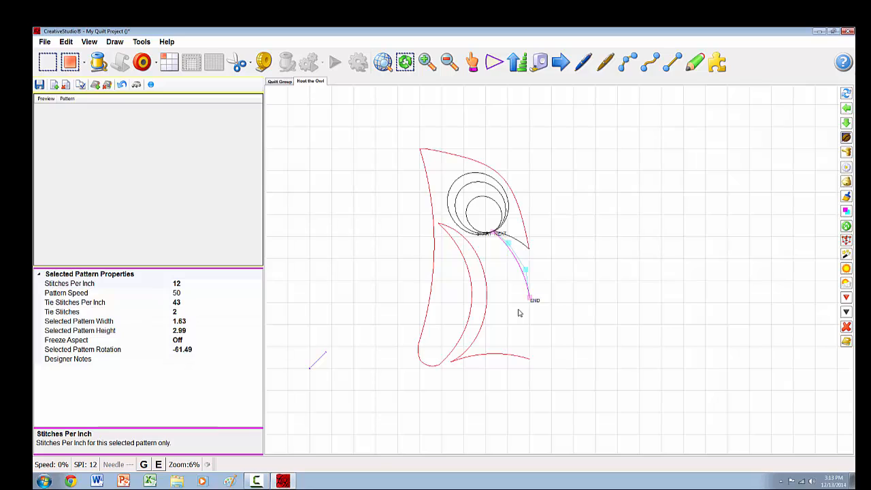
pyautogui.scroll(-1, 518, 313)
pyautogui.rightClick(602, 271)
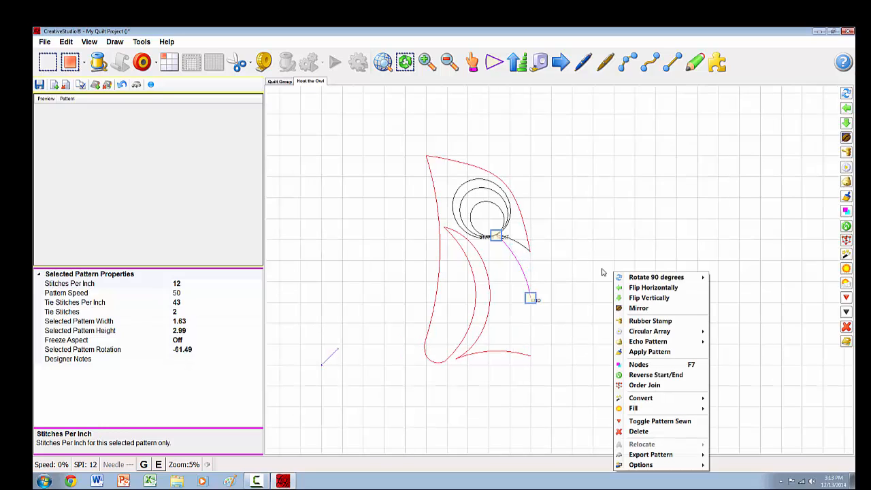
pyautogui.click(589, 222)
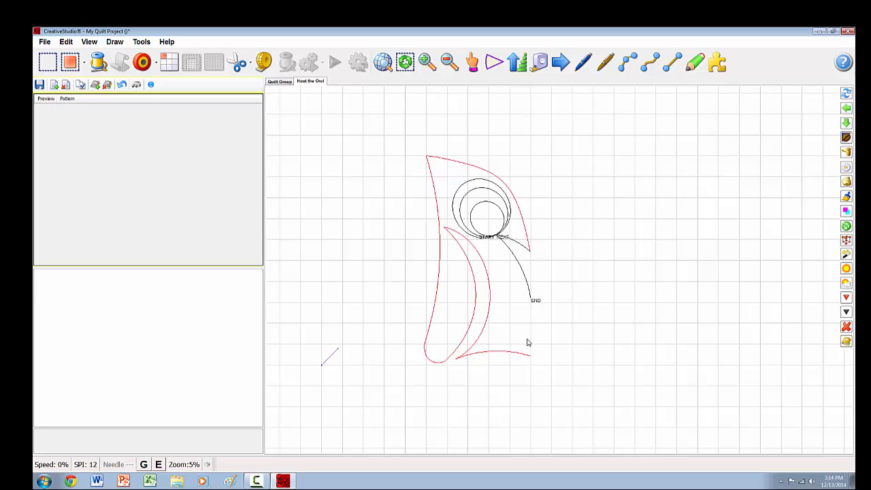
# Select all owl curves and start their sew order: bottom curve, outer and inner wing, rounded base, side, head, then upper beak arc.
pyautogui.moveTo(383, 115); pyautogui.dragTo(578, 393)
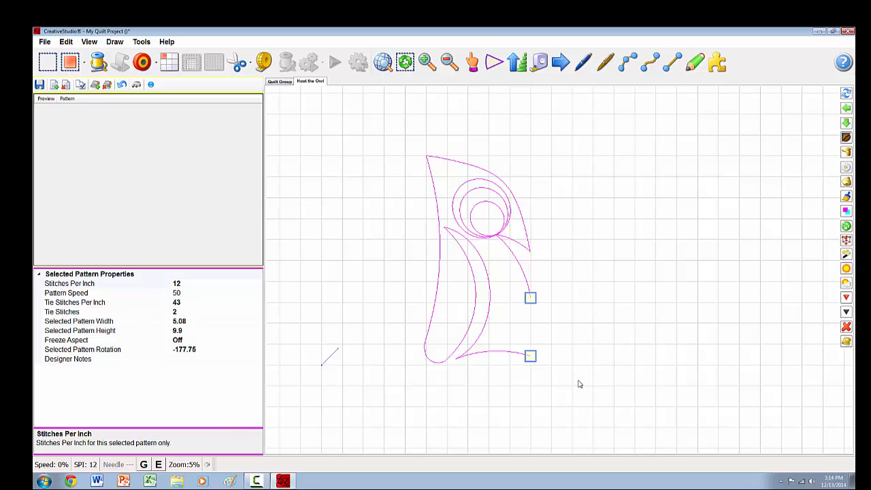
pyautogui.hotkey('ctrl', 'w')
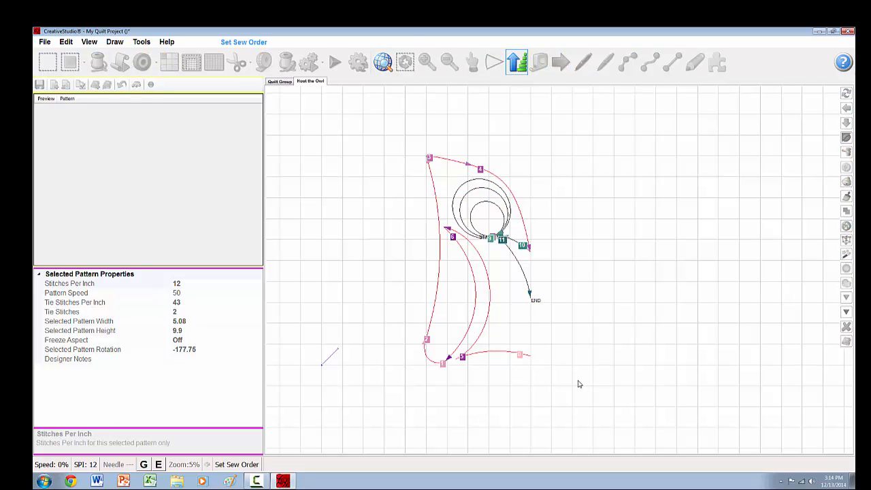
pyautogui.click(520, 355)
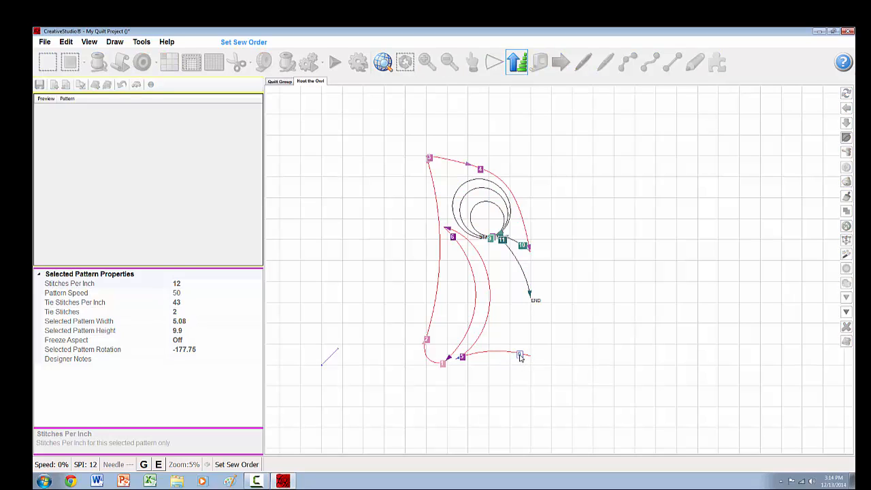
pyautogui.click(463, 356)
pyautogui.click(441, 361)
pyautogui.click(425, 337)
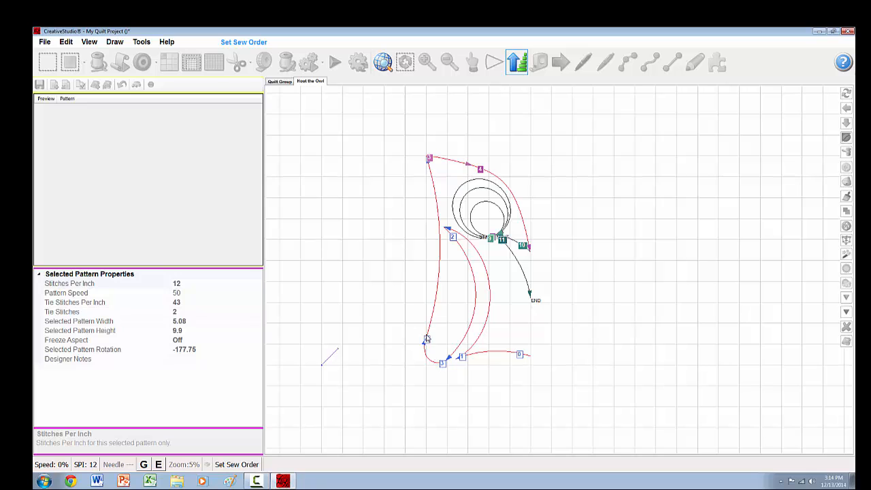
pyautogui.click(430, 159)
pyautogui.scroll(5, 523, 233)
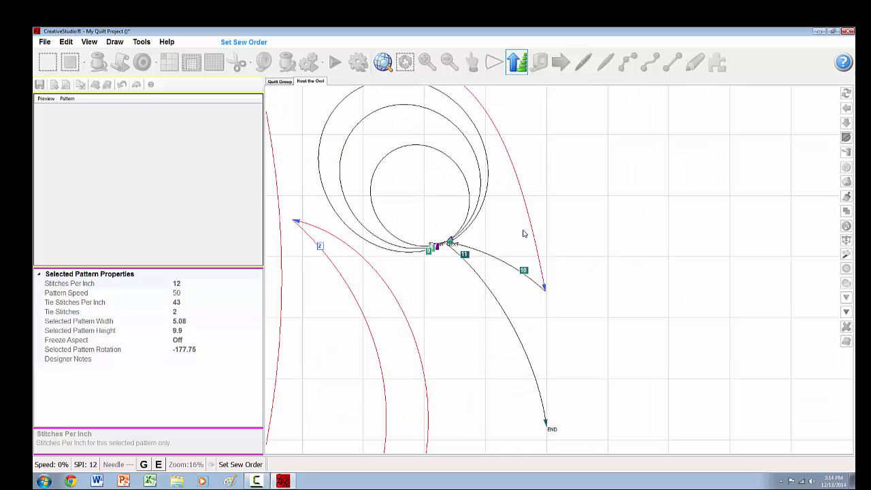
pyautogui.click(524, 272)
# Continue the sew order through the inner, middle and outer eye circles and the lower beak arc, then finish ordering and deselect.
pyautogui.scroll(5, 456, 246)
pyautogui.scroll(2, 457, 246)
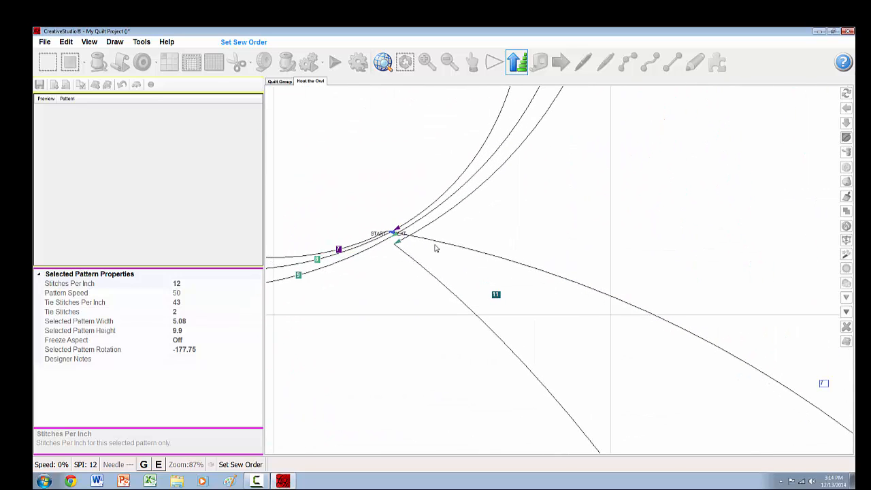
pyautogui.click(337, 250)
pyautogui.click(317, 259)
pyautogui.click(298, 276)
pyautogui.click(496, 296)
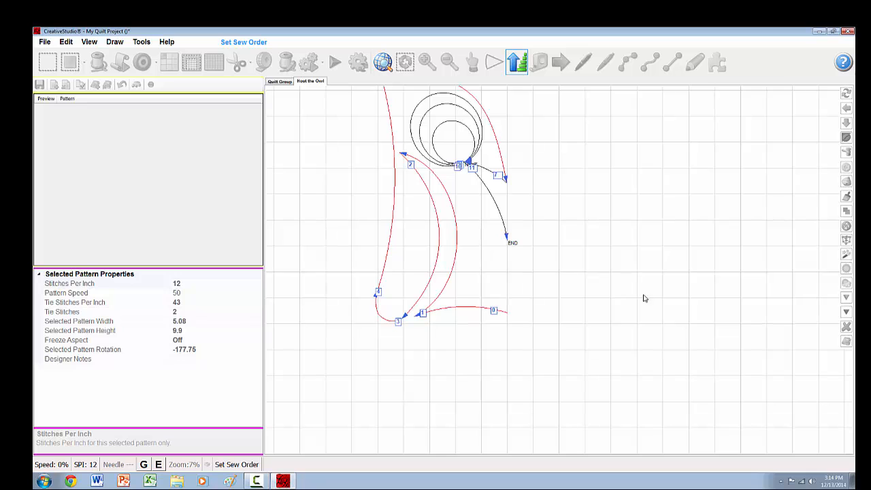
pyautogui.rightClick(665, 304)
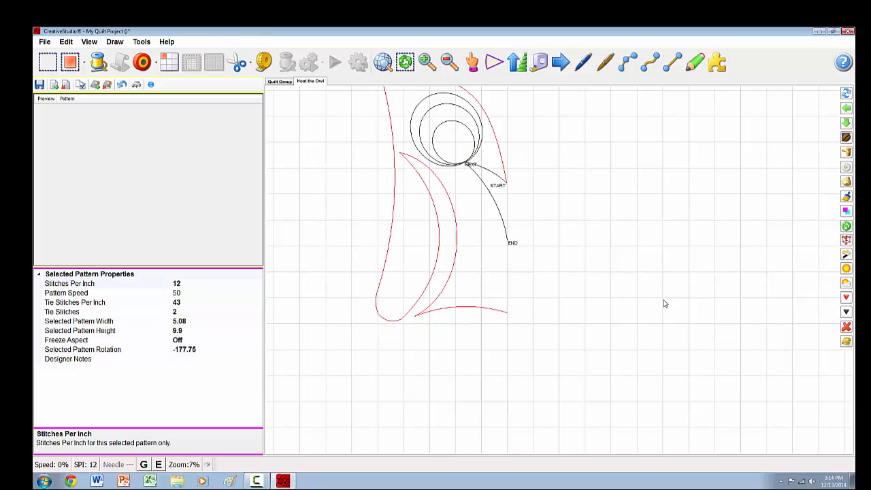
pyautogui.scroll(-5, 479, 428)
pyautogui.click(658, 282)
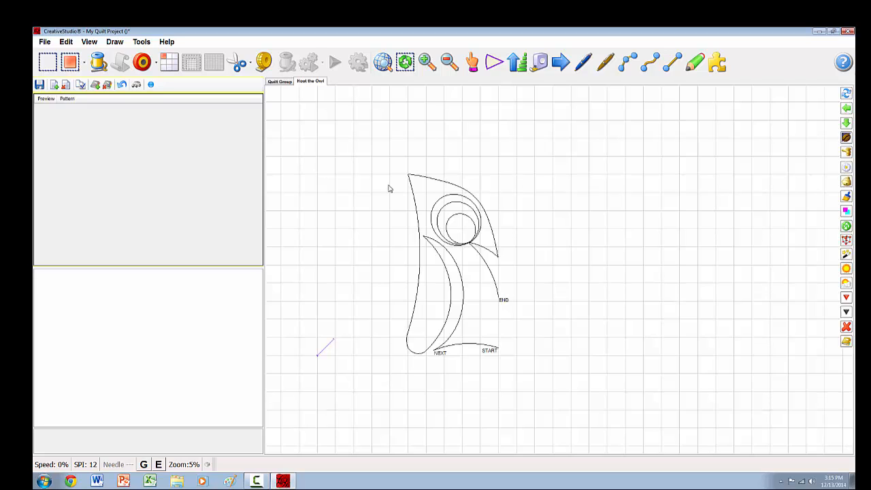
# Mirror the complete owl half across the vertical centre grid line to form the other half, and deselect it.
pyautogui.moveTo(366, 151); pyautogui.dragTo(536, 379)
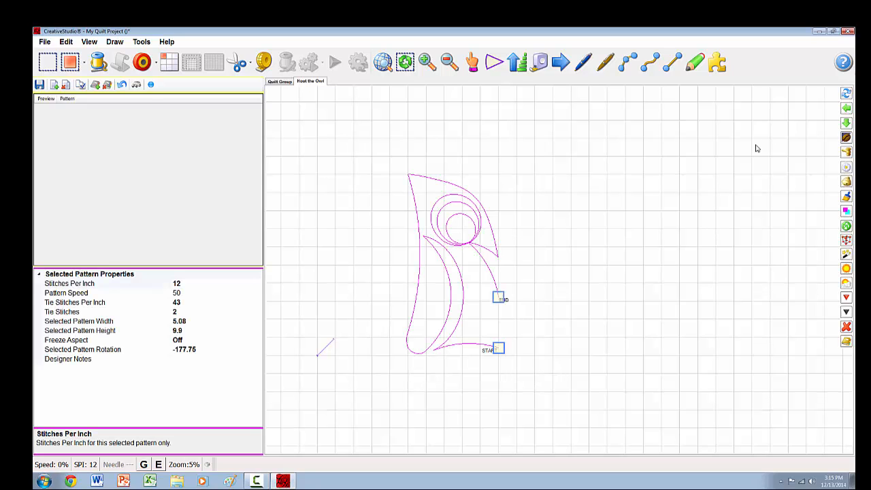
pyautogui.click(847, 137)
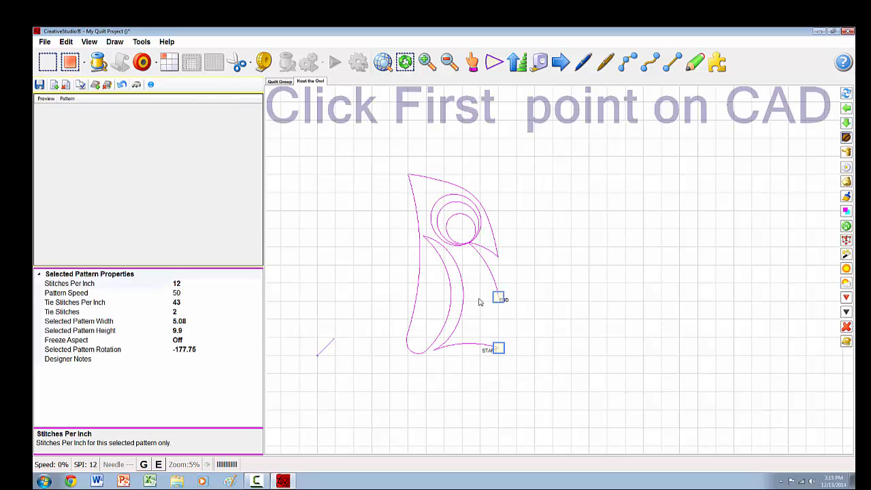
pyautogui.click(499, 340)
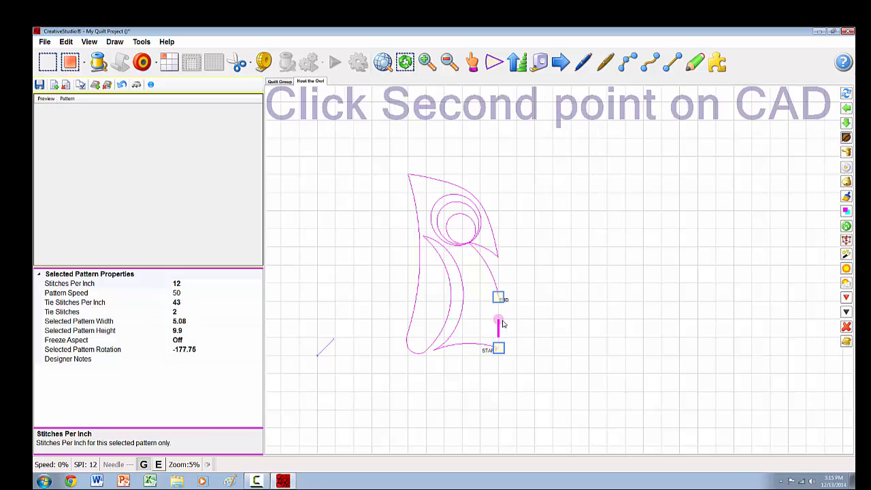
pyautogui.click(502, 324)
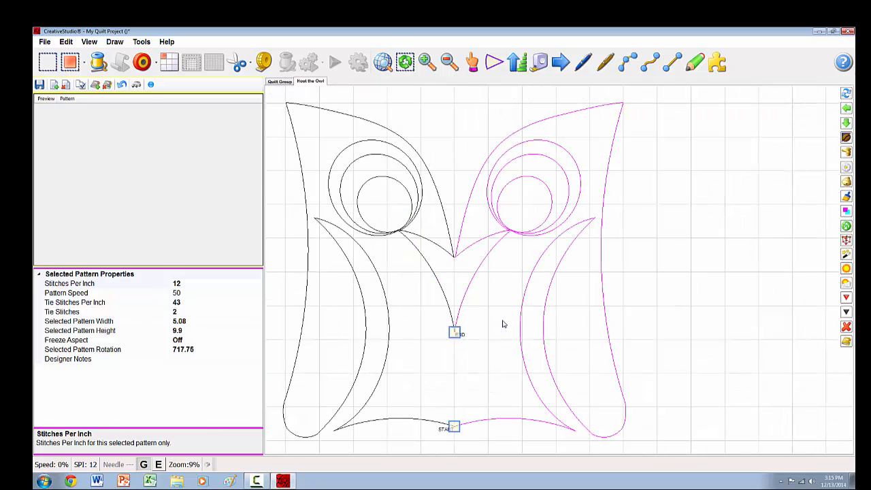
pyautogui.rightClick(514, 322)
pyautogui.click(653, 292)
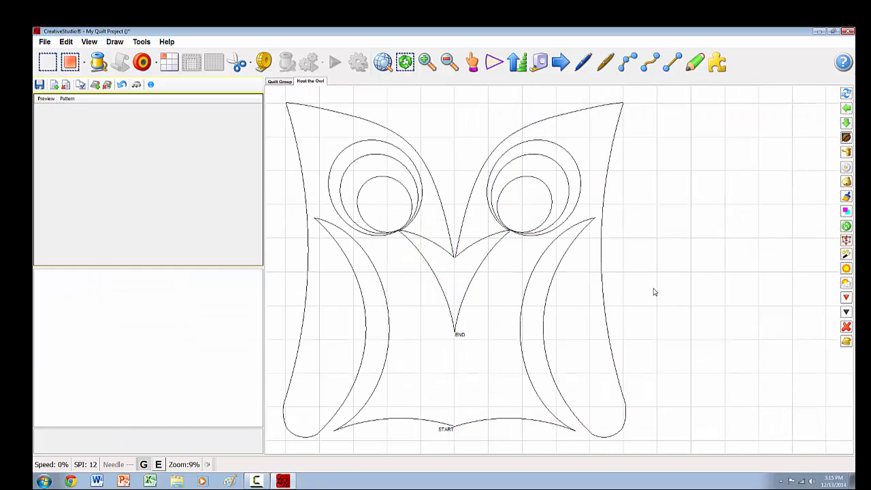
pyautogui.scroll(-2, 683, 259)
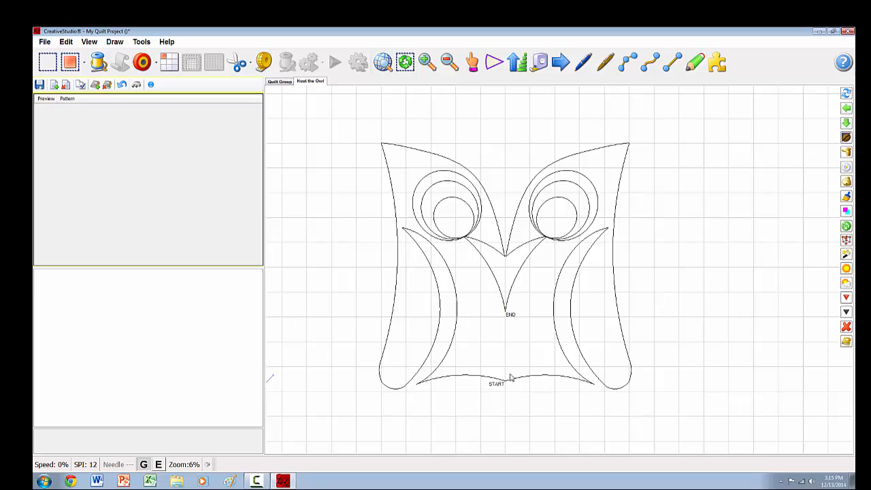
# Split the mirrored half at the node where its bottom curve meets the wing, and delete that bottom curve.
pyautogui.click(535, 379)
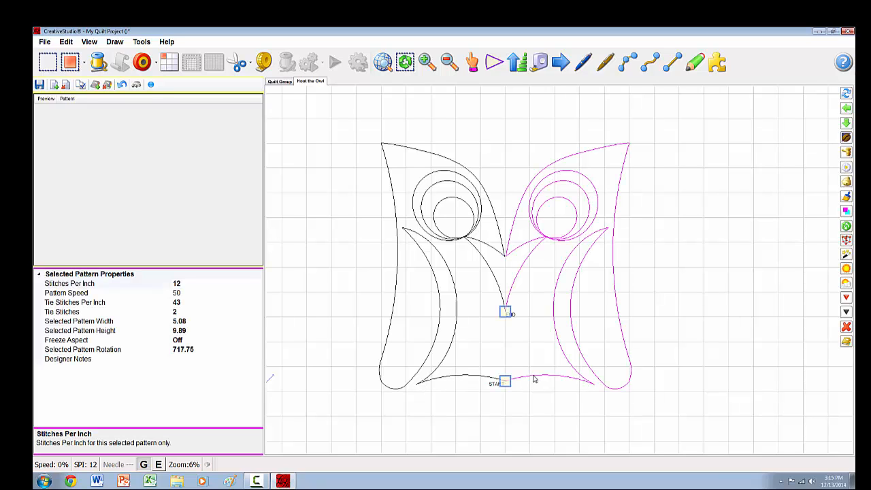
pyautogui.click(847, 211)
pyautogui.scroll(3, 591, 385)
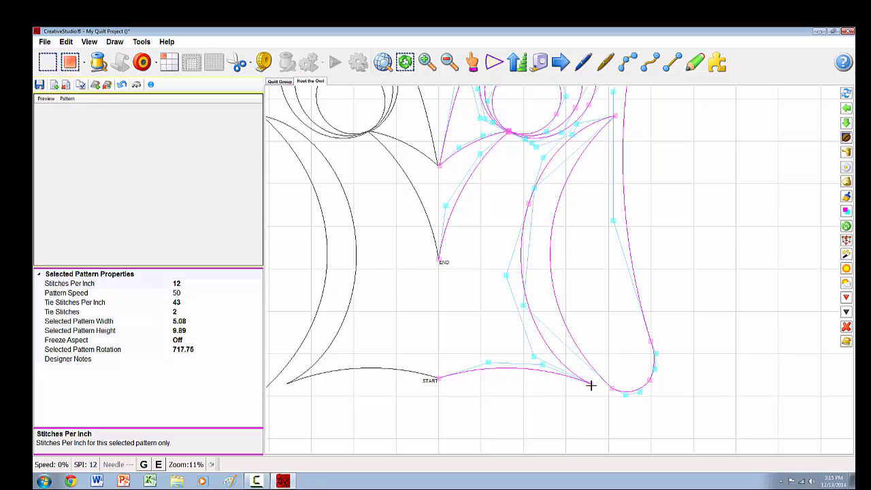
pyautogui.click(591, 384)
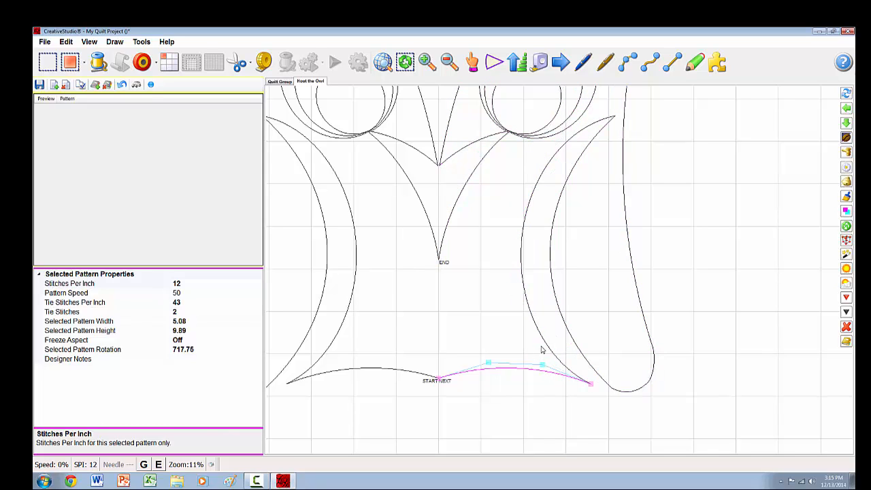
pyautogui.press('Delete')
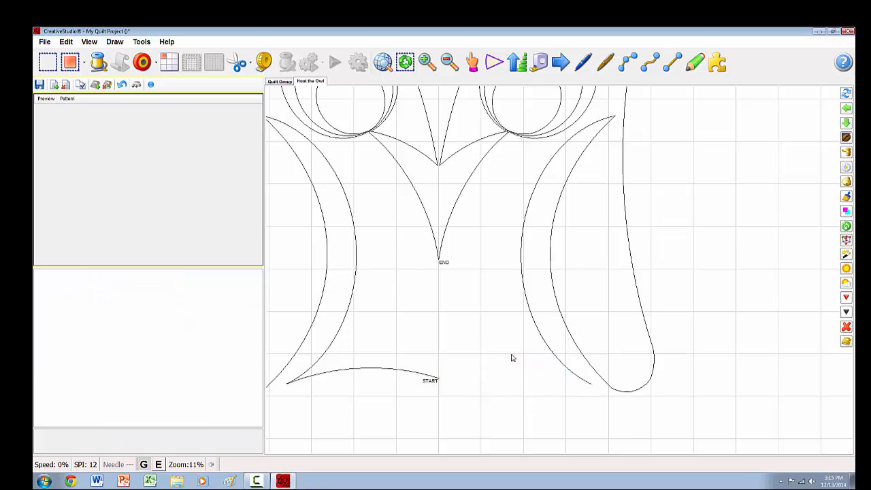
# Split the original half's bottom curve off at the wing tip and stretch its centre end across to the mirrored wing tip.
pyautogui.click(402, 375)
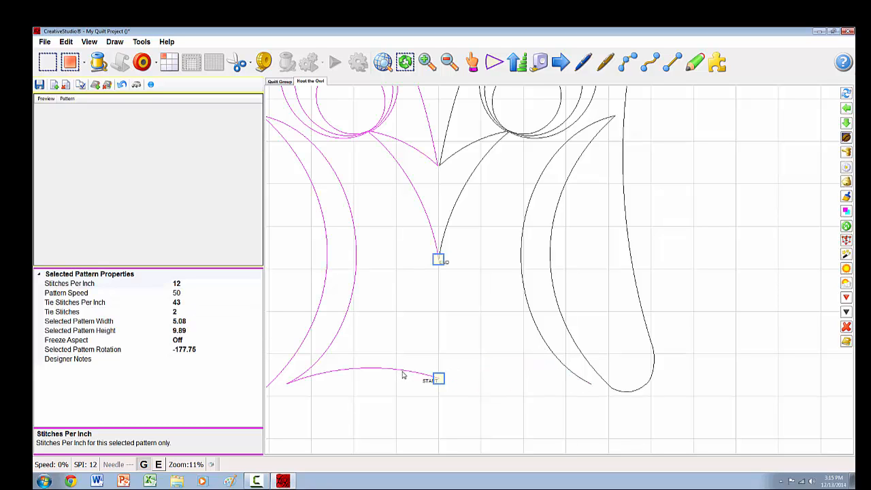
pyautogui.doubleClick(297, 379)
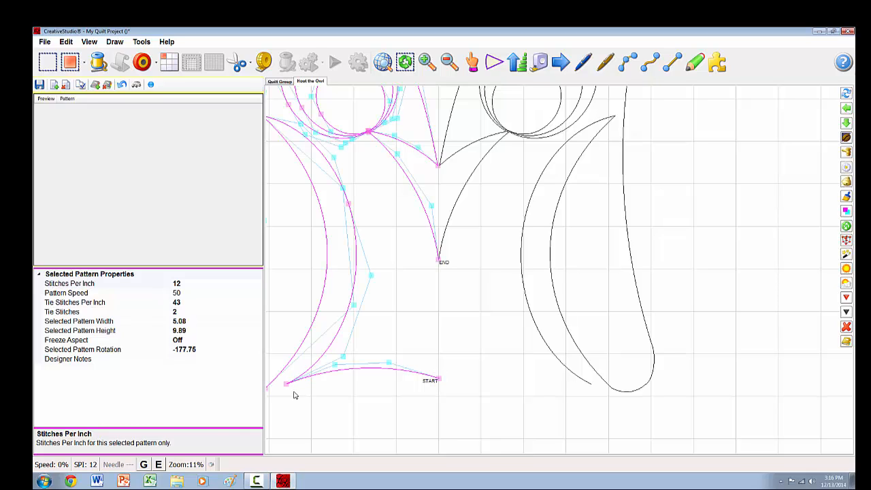
pyautogui.click(285, 384)
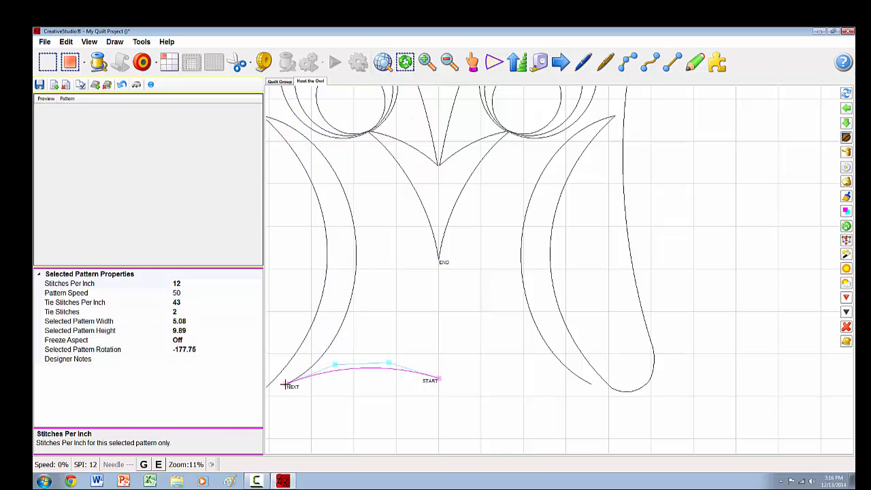
pyautogui.moveTo(439, 381); pyautogui.dragTo(592, 386)
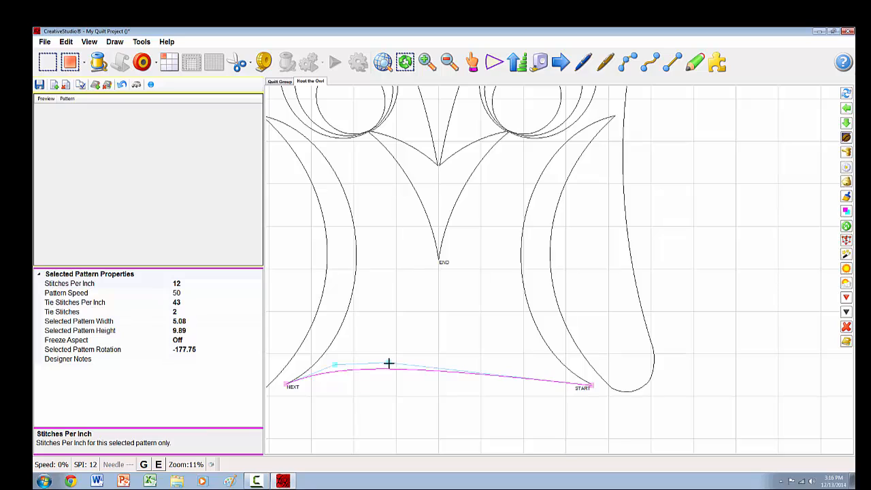
# Reshape the stretched bottom curve with its two control points into a shallow downward bow about 0.22 high, and deselect it.
pyautogui.moveTo(389, 363); pyautogui.dragTo(517, 367)
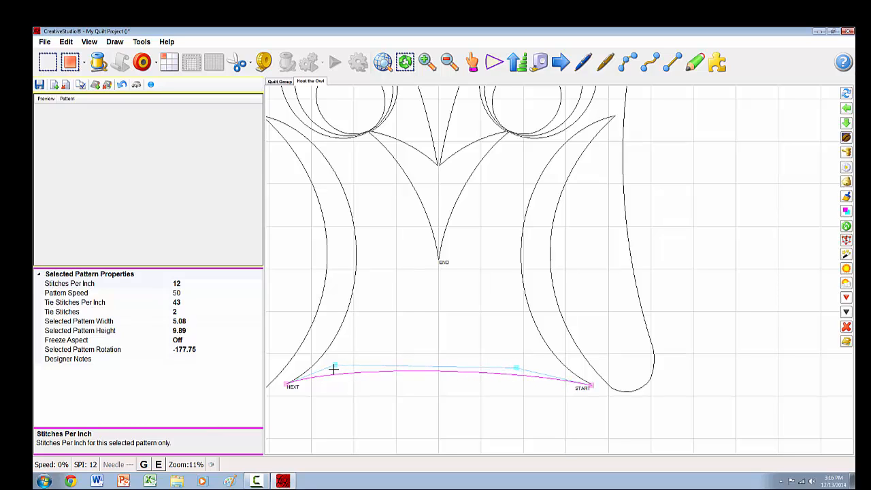
pyautogui.moveTo(334, 367); pyautogui.dragTo(340, 369)
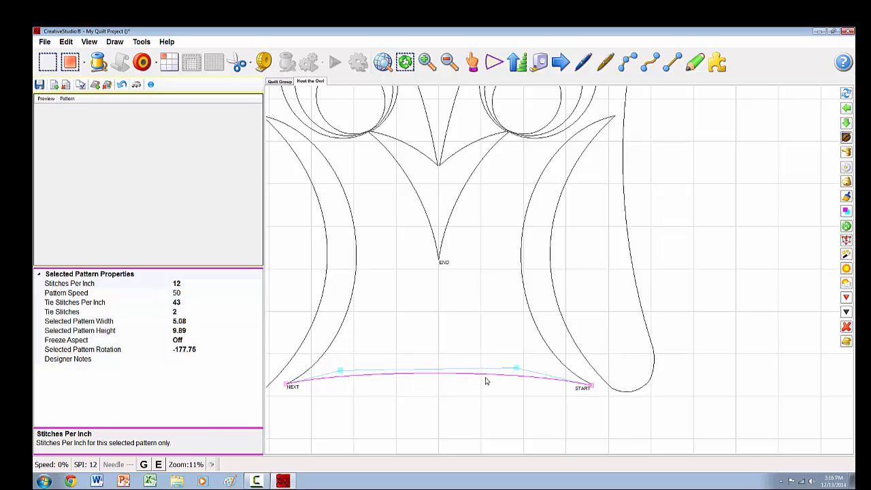
pyautogui.moveTo(516, 368); pyautogui.dragTo(481, 366)
pyautogui.moveTo(340, 370); pyautogui.dragTo(395, 362)
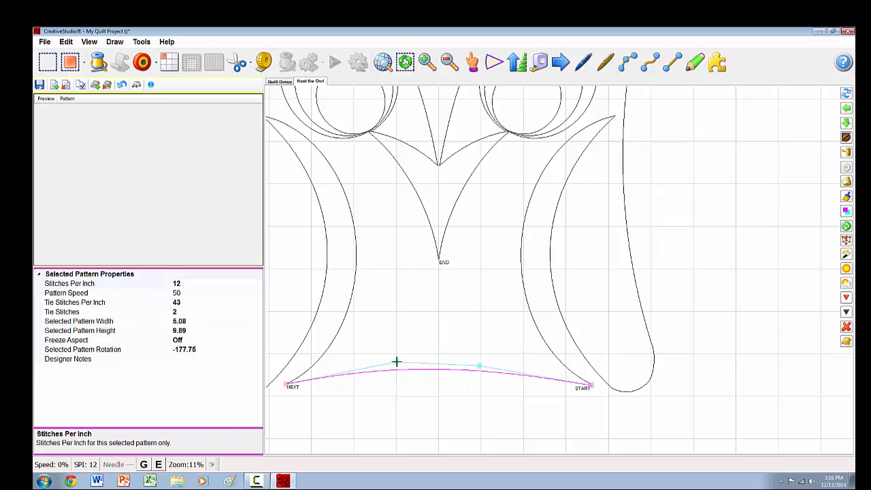
pyautogui.scroll(-3, 565, 414)
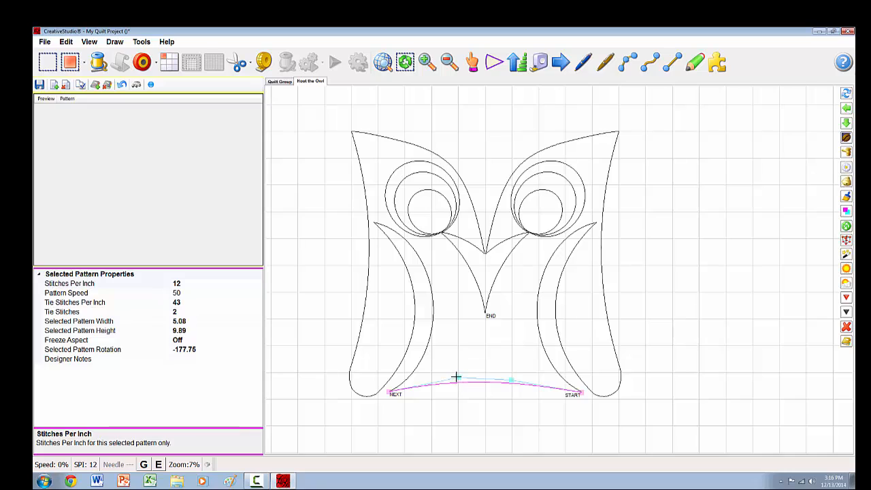
pyautogui.moveTo(455, 376)
pyautogui.mouseDown()
pyautogui.moveTo(507, 382)
pyautogui.moveTo(464, 381)
pyautogui.mouseUp()
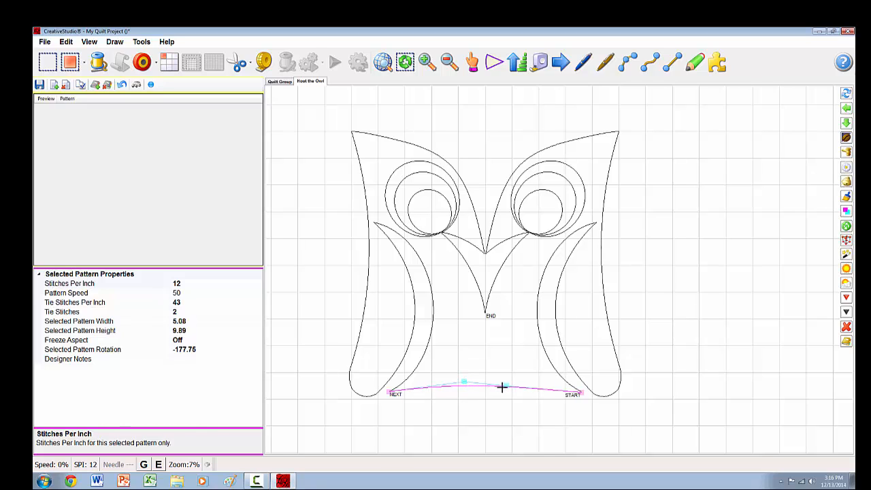
pyautogui.rightClick(682, 374)
pyautogui.click(719, 298)
pyautogui.scroll(-2, 657, 361)
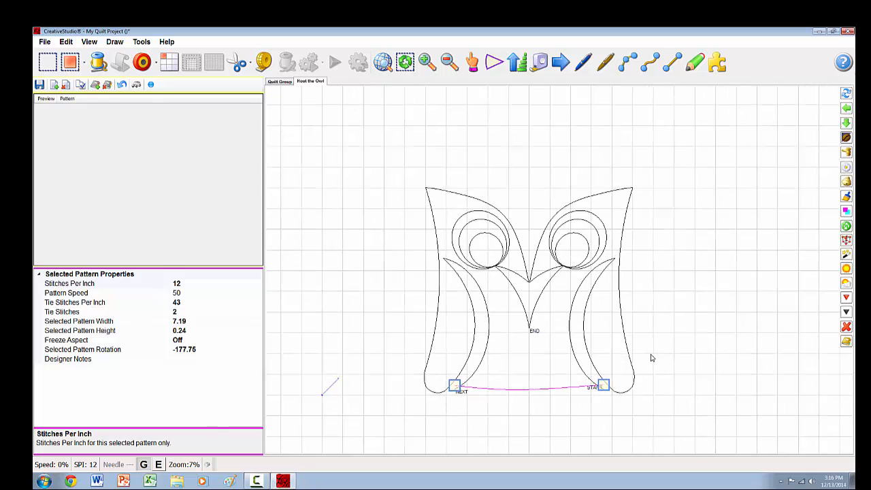
pyautogui.scroll(2, 654, 449)
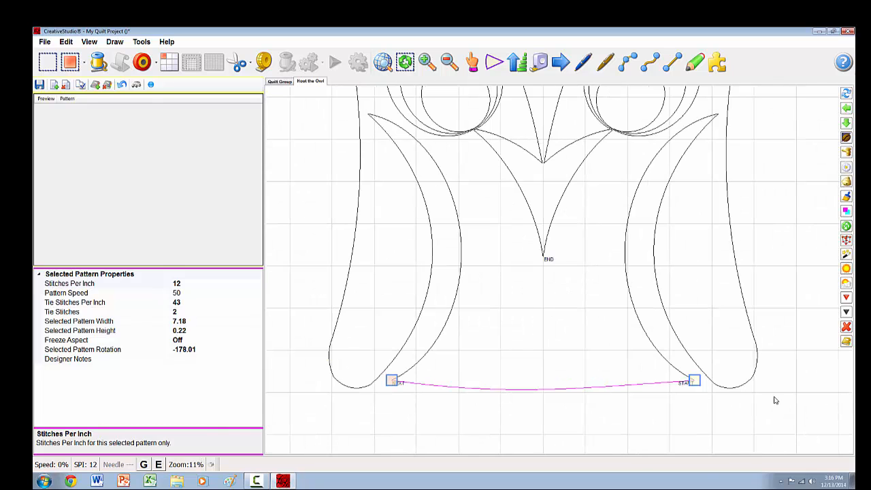
pyautogui.click(797, 414)
pyautogui.scroll(-3, 599, 268)
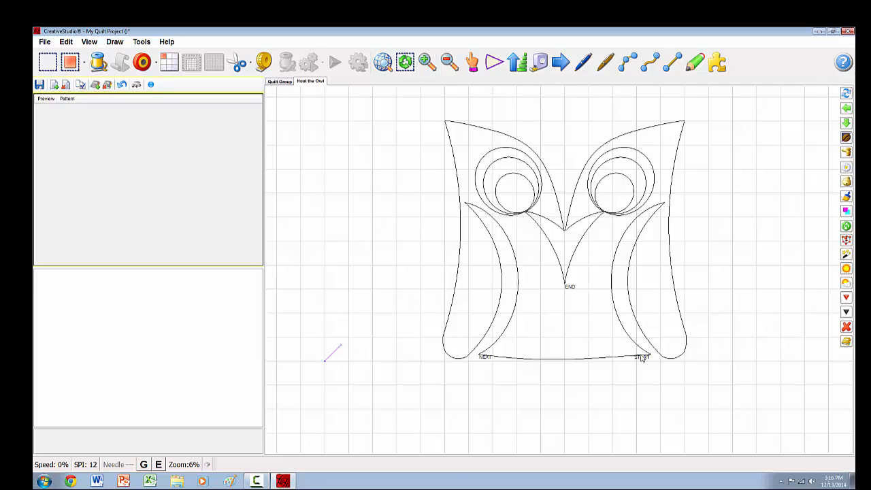
# Order and join the bottom curve, left half and right half into one continuous owl pattern, and deselect it.
pyautogui.click(629, 361)
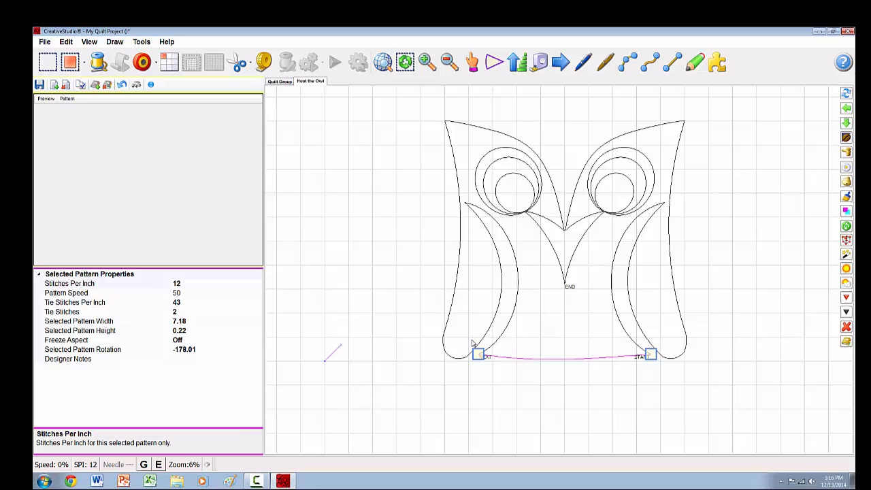
pyautogui.click(847, 240)
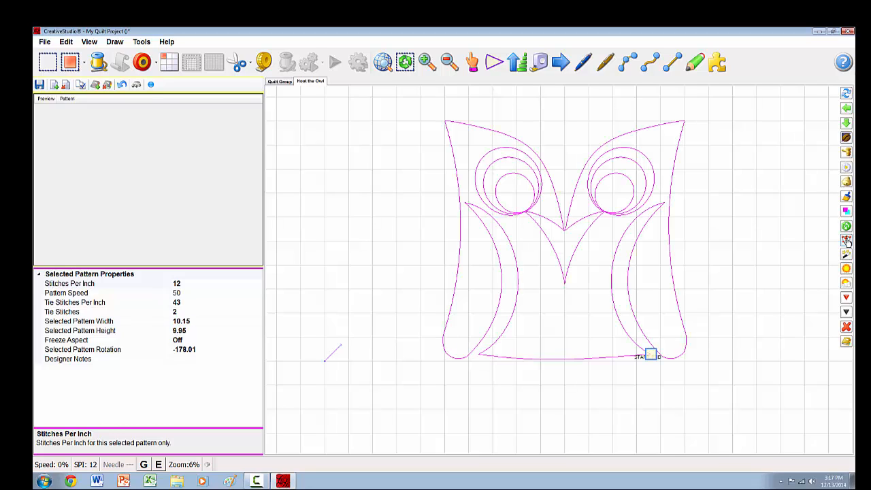
pyautogui.click(784, 281)
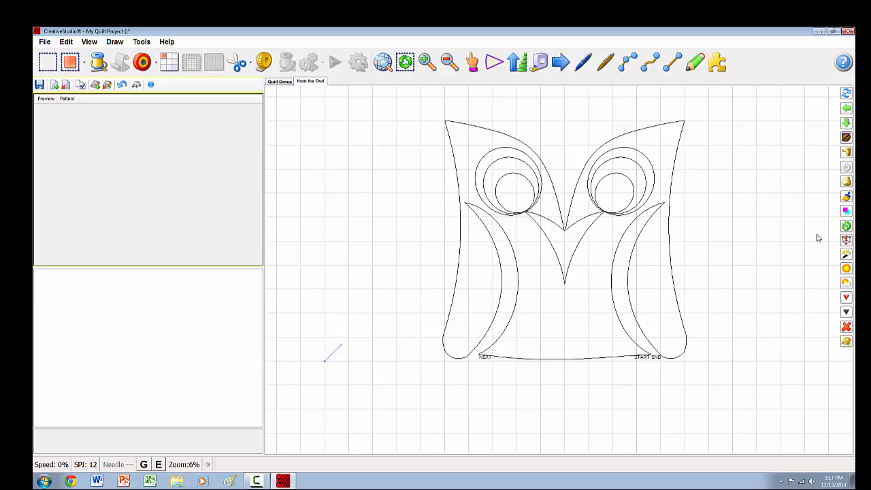
# Select the joined owl and place one echo around it with an echo spacing of 0.25.
pyautogui.click(609, 314)
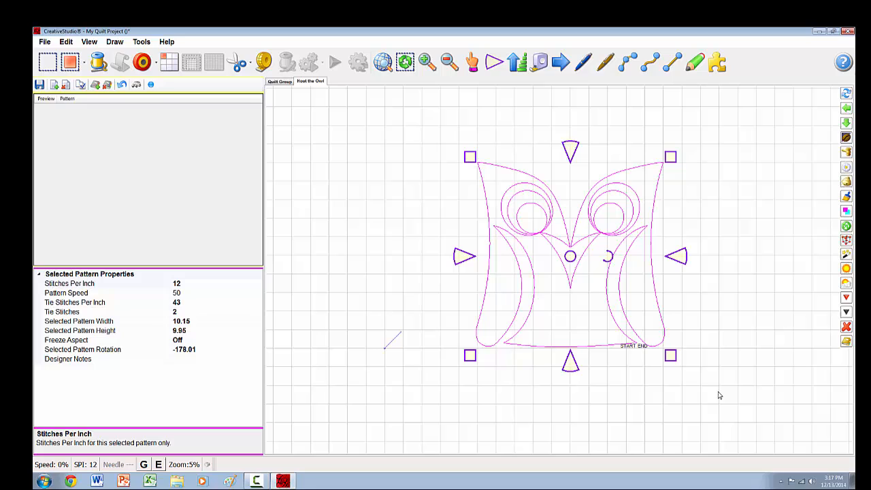
pyautogui.click(847, 342)
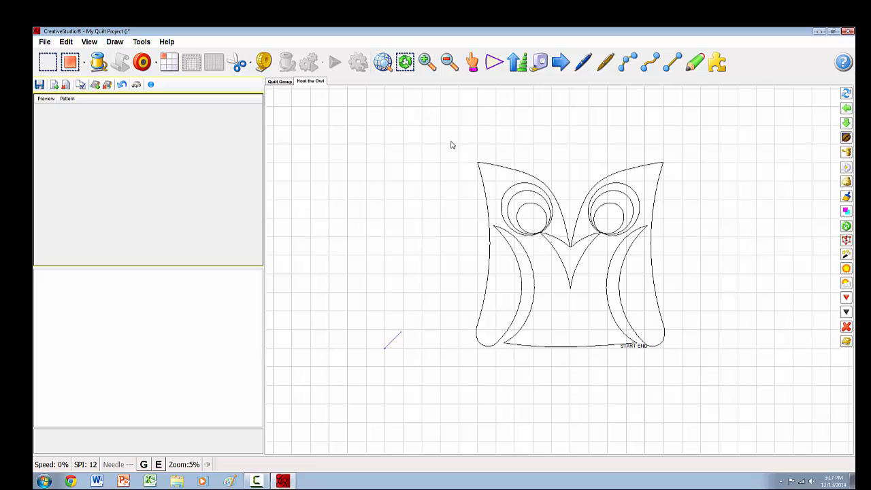
pyautogui.moveTo(451, 143); pyautogui.dragTo(678, 366)
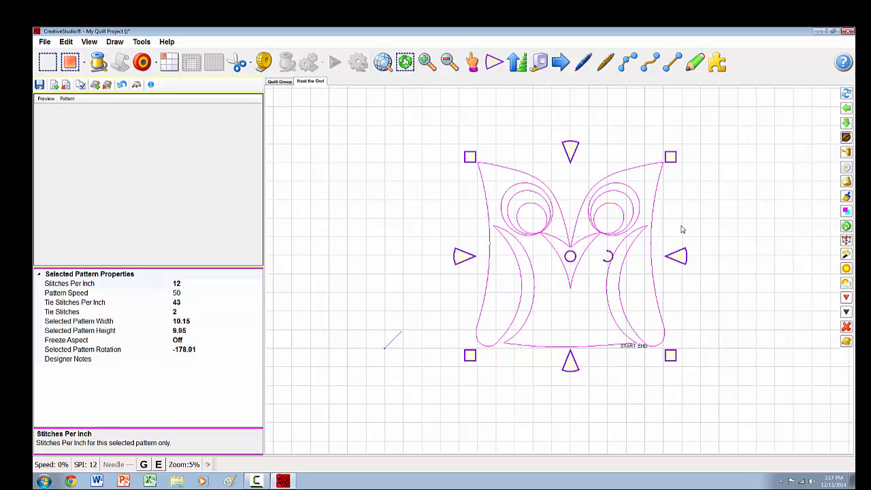
pyautogui.rightClick(645, 267)
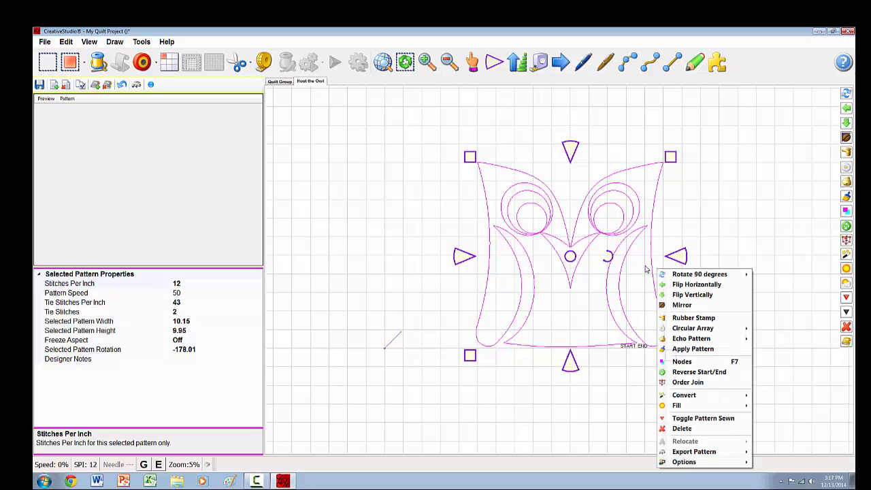
pyautogui.moveTo(708, 342)
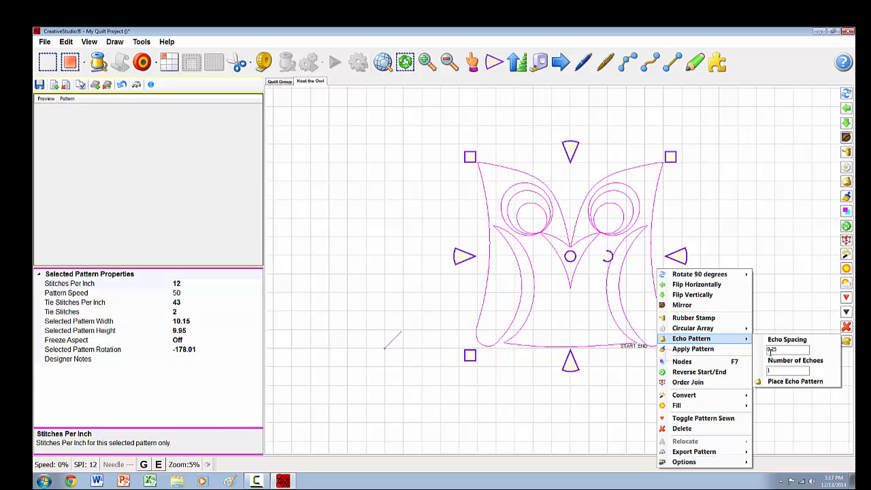
pyautogui.click(759, 382)
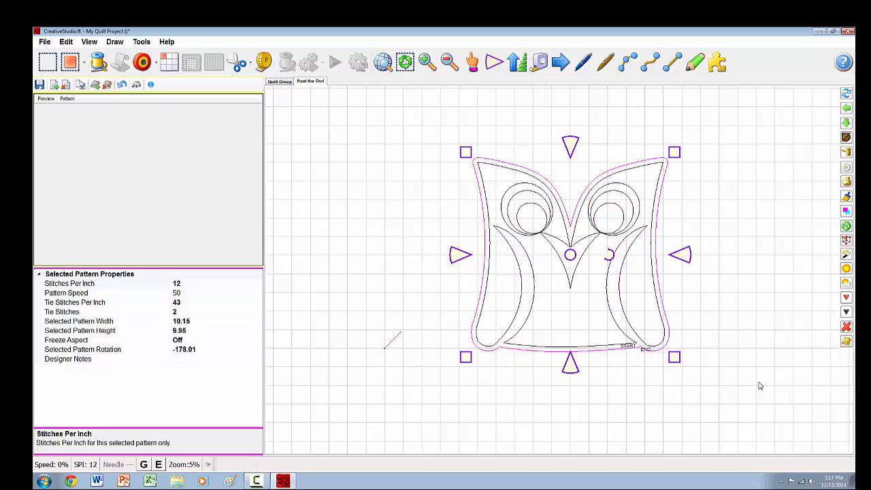
# Place a second single echo outside the first one, with an echo spacing of 0.25.
pyautogui.rightClick(669, 292)
pyautogui.moveTo(712, 347)
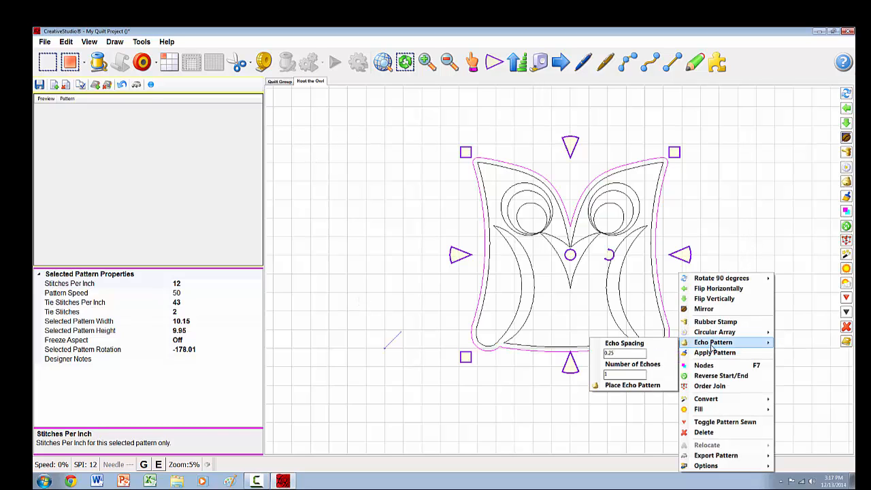
pyautogui.click(632, 385)
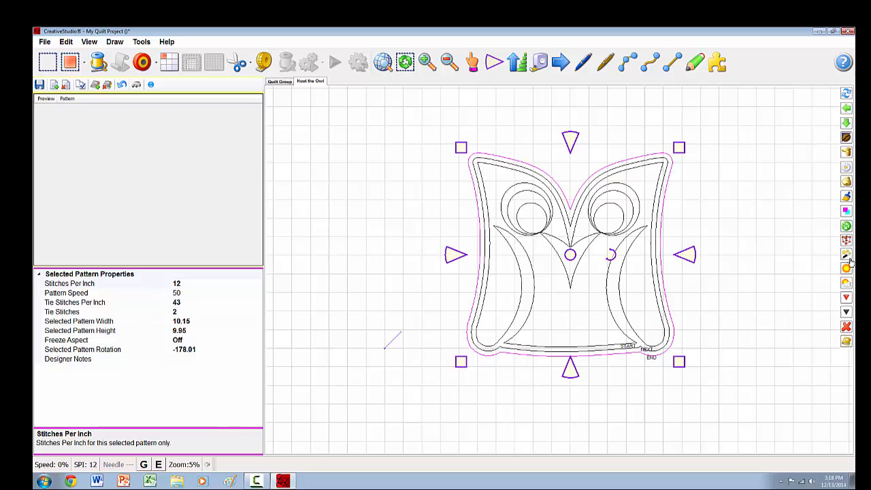
# Split the outer echo on the inner side of both ear tips and delete the V-shaped section between the splits.
pyautogui.click(845, 211)
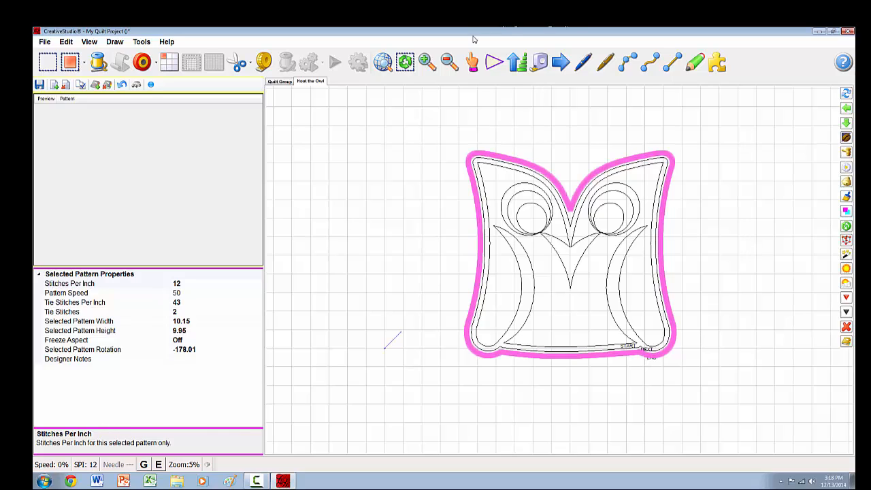
pyautogui.click(486, 155)
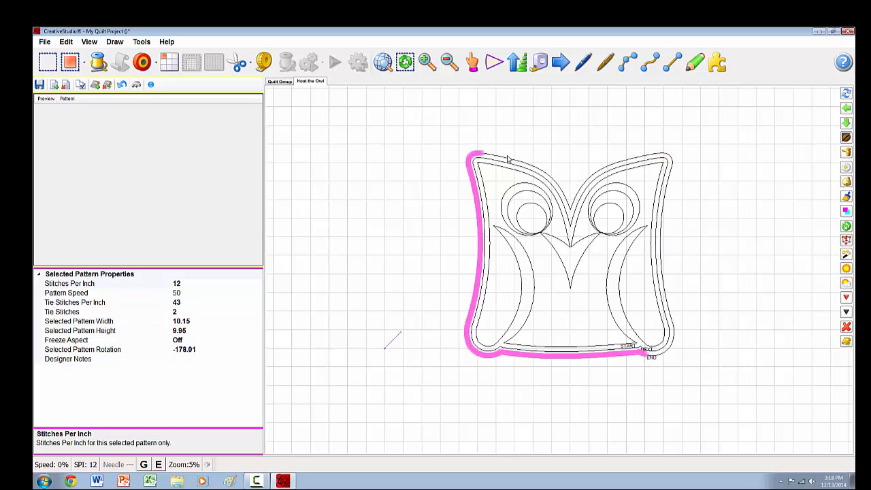
pyautogui.click(644, 159)
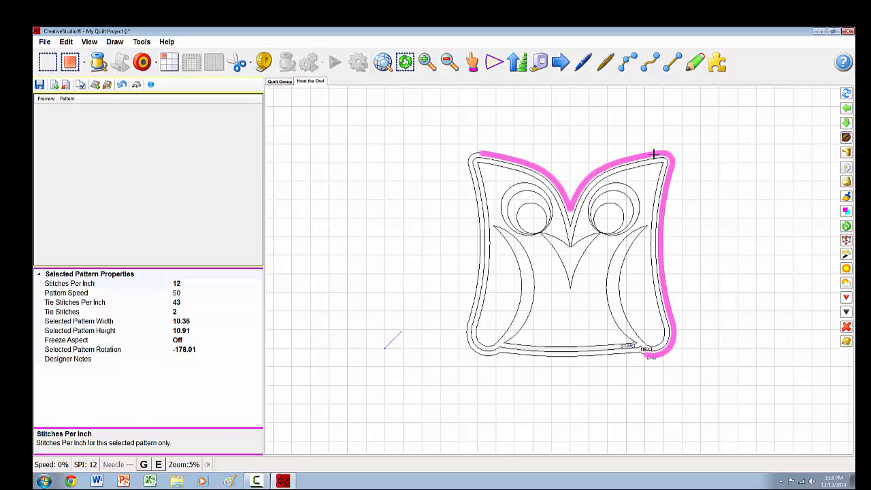
pyautogui.click(652, 154)
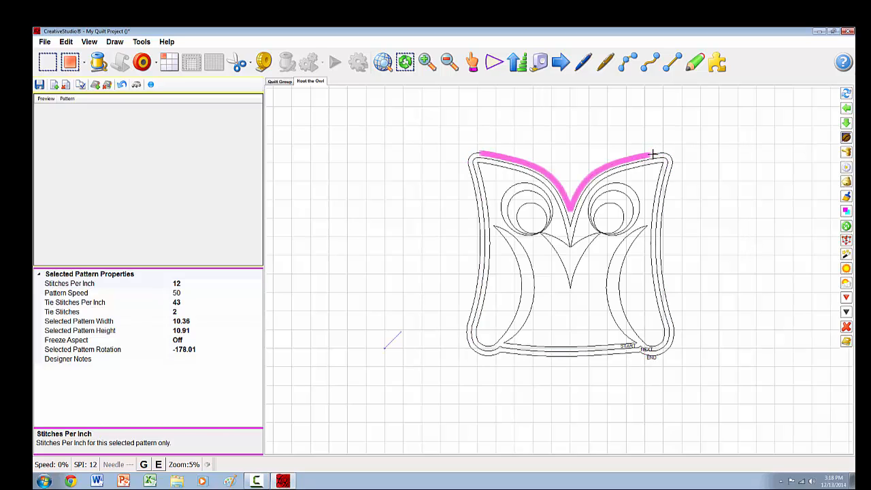
pyautogui.click(589, 163)
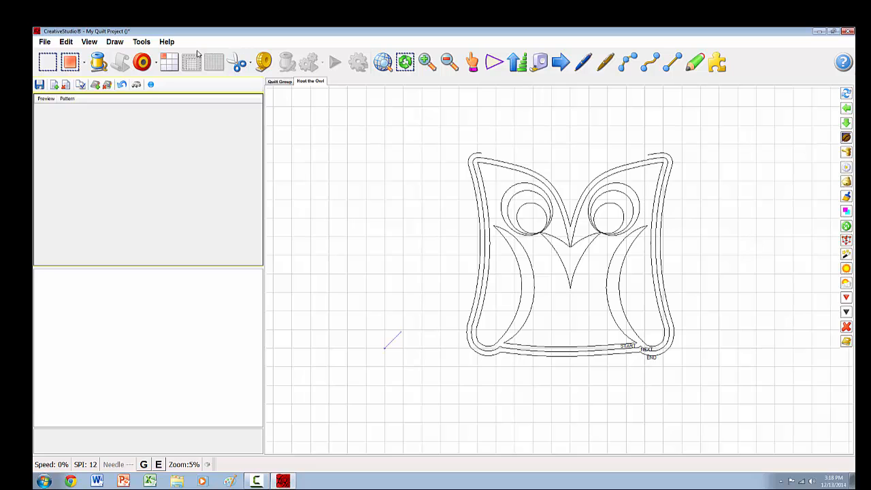
# Draw a three-point arc dipping gently between the outer echo's two open ends to bridge the gap between the ears.
pyautogui.click(627, 63)
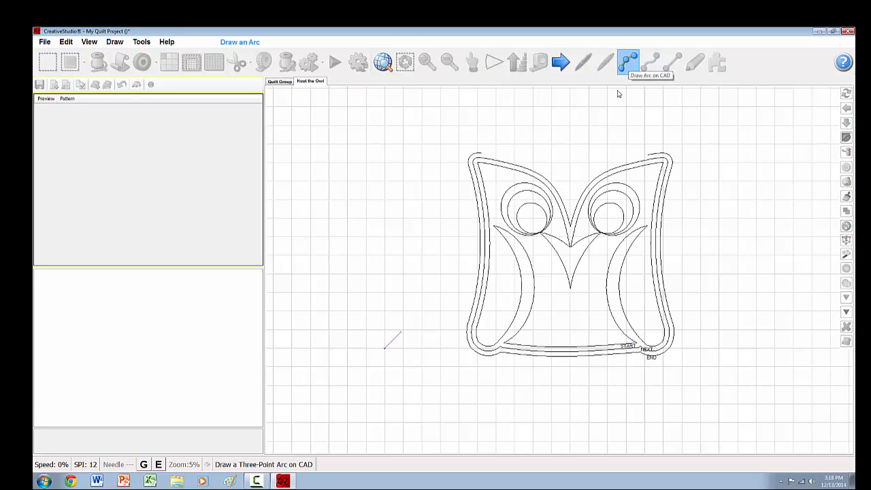
pyautogui.scroll(2, 480, 152)
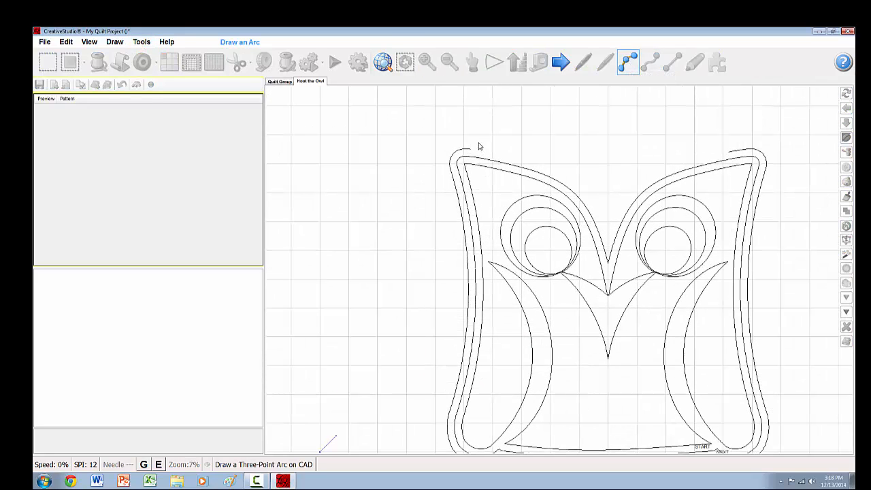
pyautogui.press('e')
pyautogui.click(470, 151)
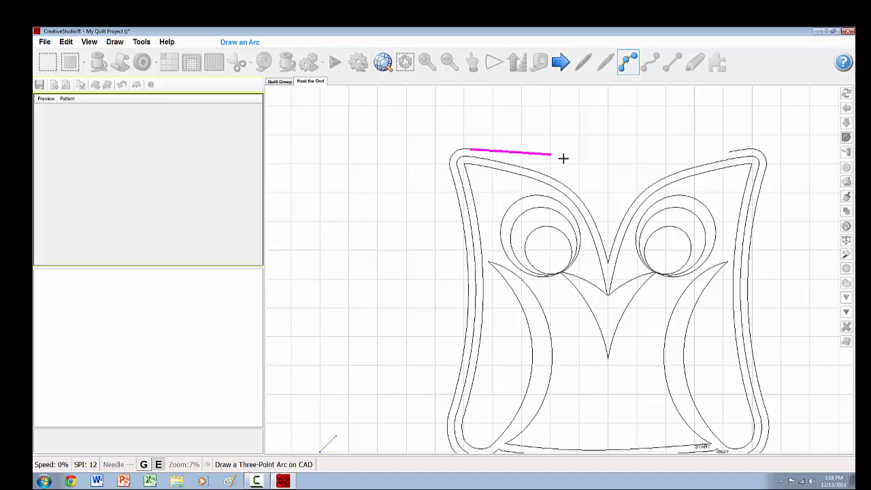
pyautogui.click(602, 167)
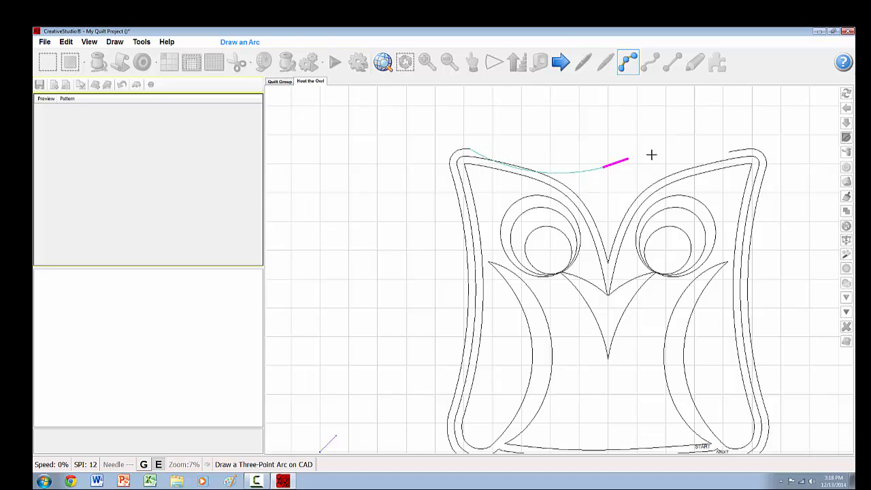
pyautogui.click(728, 148)
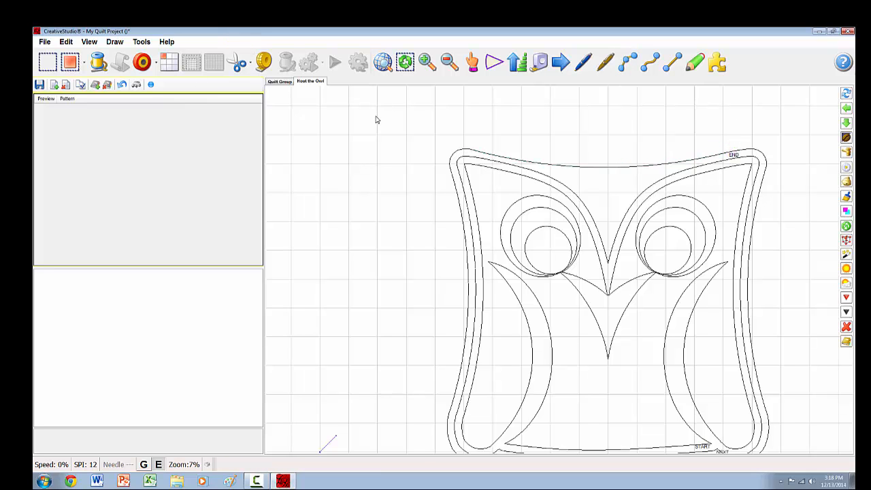
# Split the outer echo beside its bottom-right notch and delete the short piece there to leave a small gap.
pyautogui.scroll(-2, 384, 114)
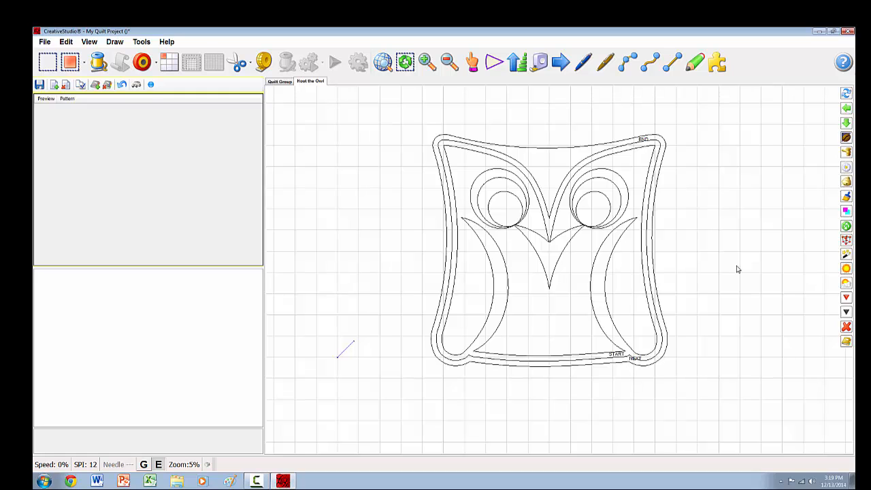
pyautogui.click(614, 364)
pyautogui.scroll(4, 614, 364)
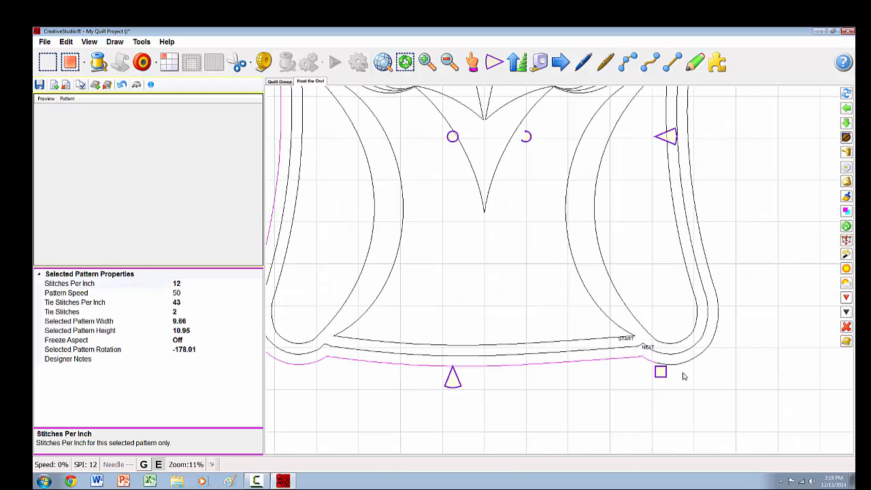
pyautogui.scroll(2, 683, 372)
pyautogui.scroll(6, 621, 365)
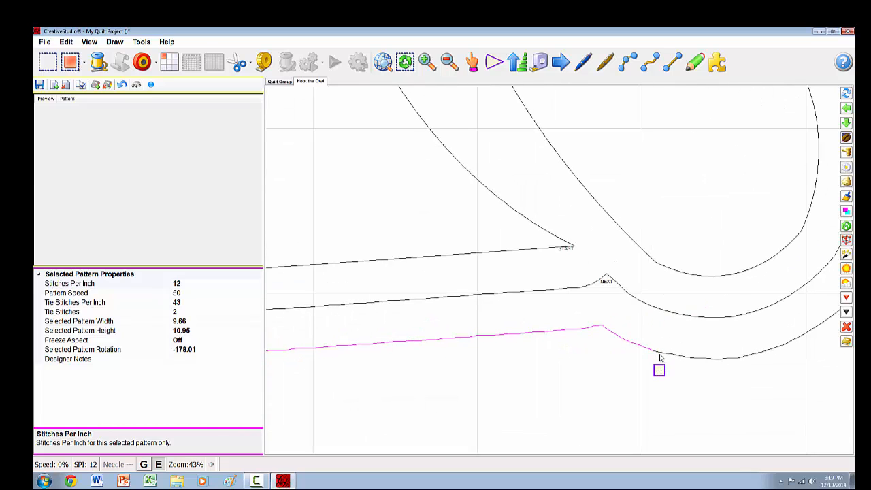
pyautogui.click(599, 328)
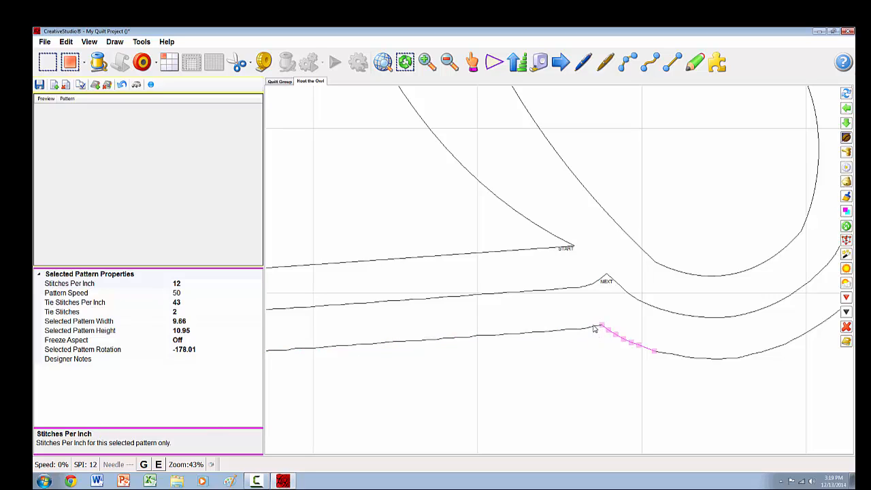
pyautogui.click(595, 326)
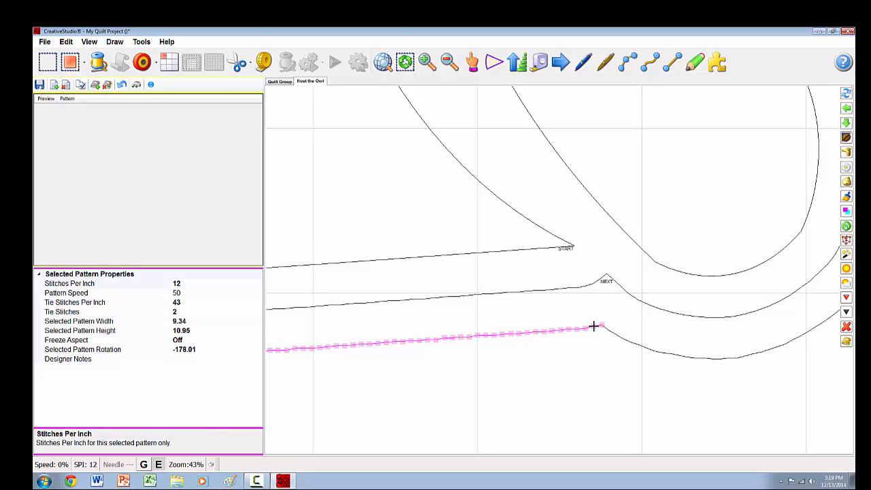
pyautogui.click(593, 326)
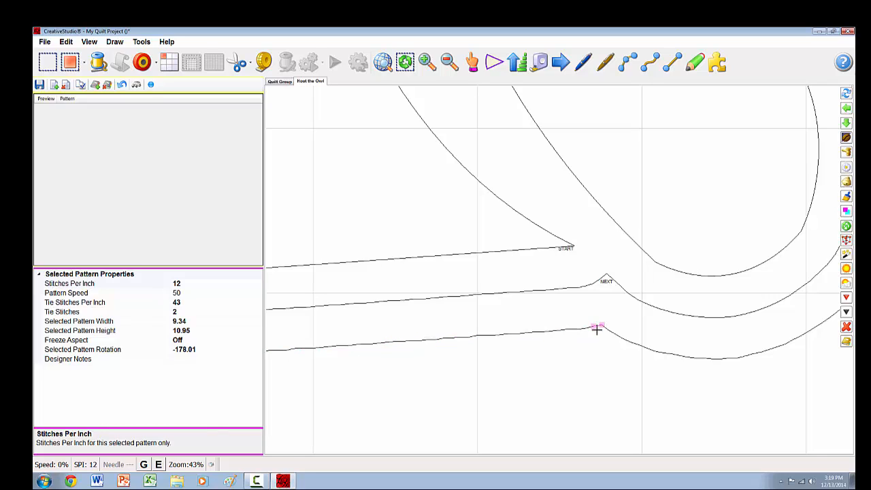
pyautogui.click(618, 376)
pyautogui.scroll(-1, 597, 354)
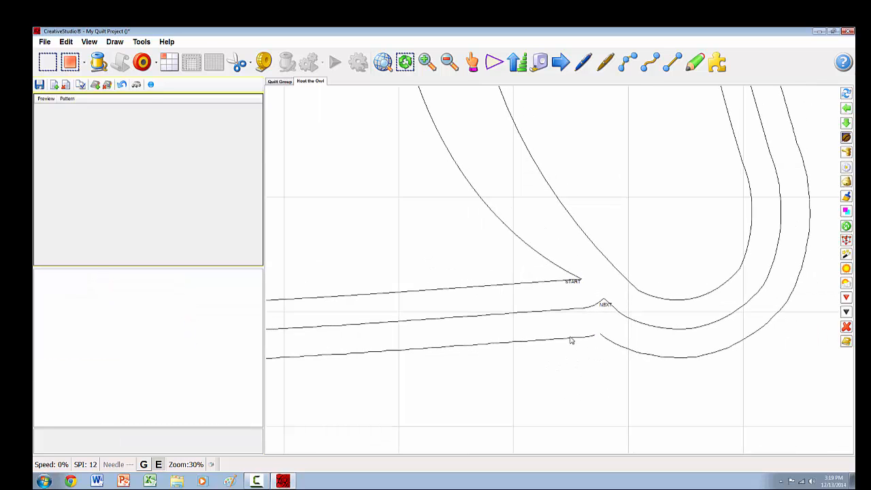
# Join the outer echo's pieces and the top arc into one continuous pattern, and deselect it.
pyautogui.click(570, 340)
pyautogui.scroll(-2, 579, 348)
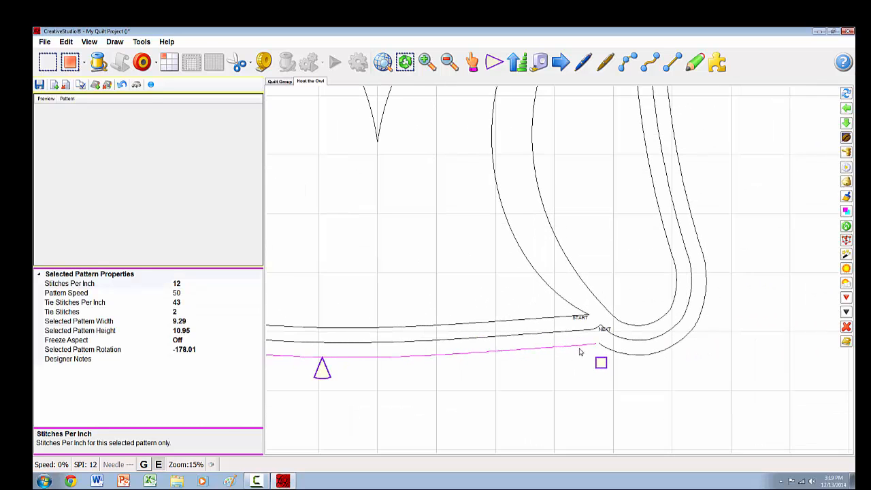
pyautogui.scroll(-1, 549, 350)
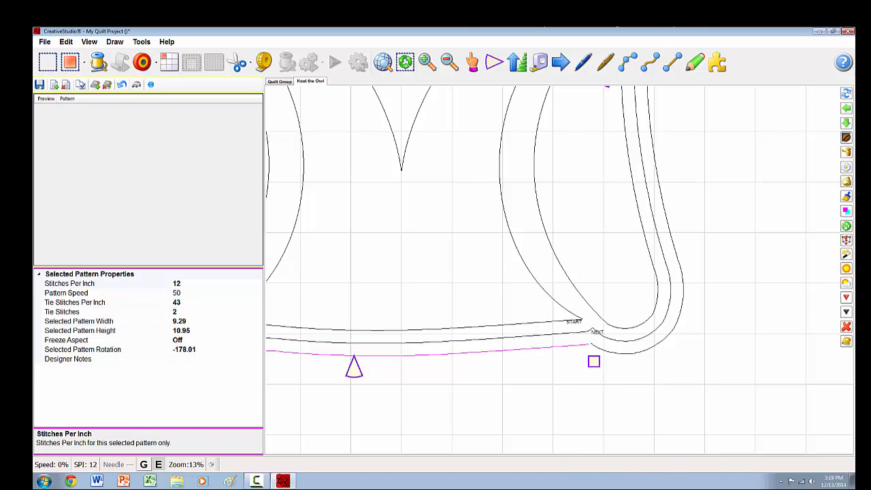
pyautogui.click(846, 241)
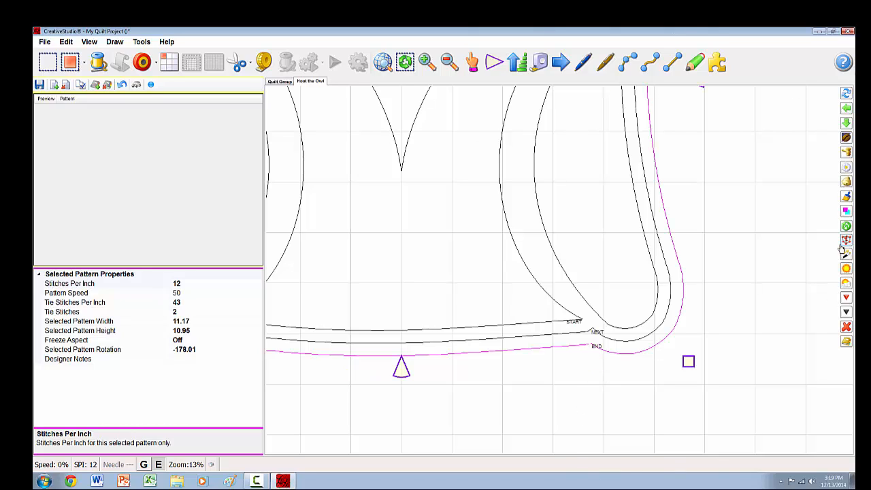
pyautogui.click(756, 386)
pyautogui.scroll(-1, 589, 379)
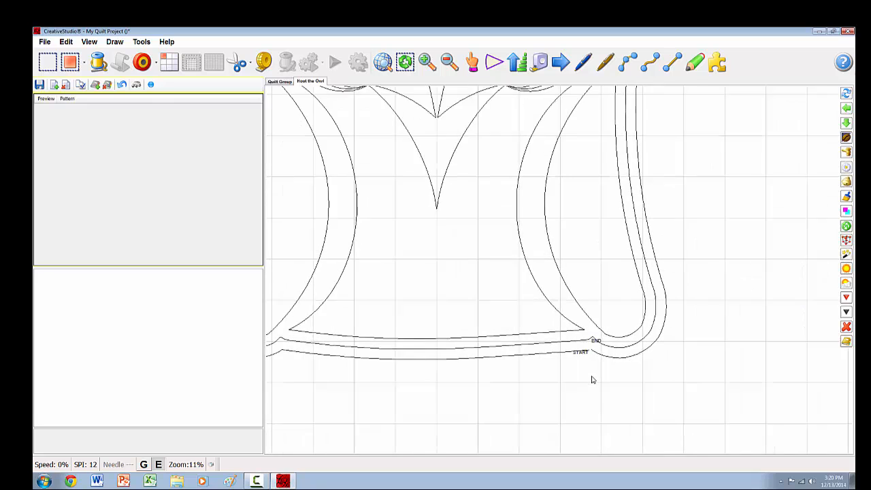
# Split the inner echo just left of its bottom-right notch and delete the short segment there to open a gap.
pyautogui.scroll(1, 594, 345)
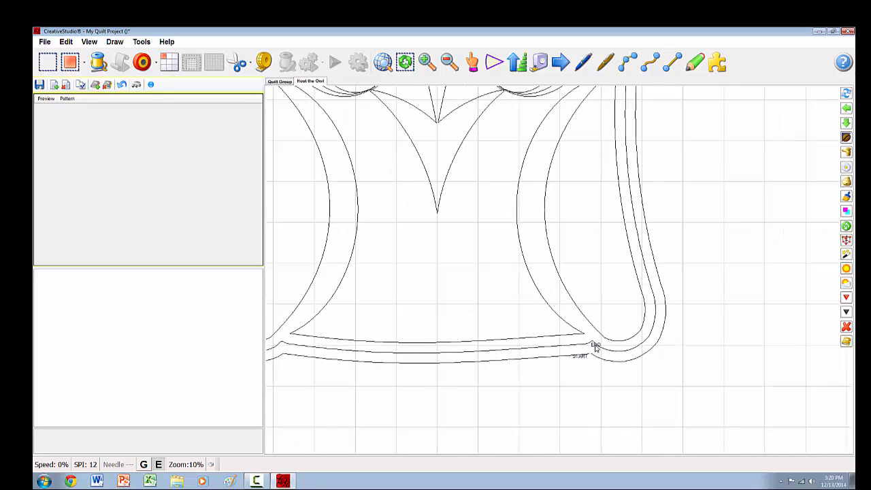
pyautogui.scroll(5, 592, 345)
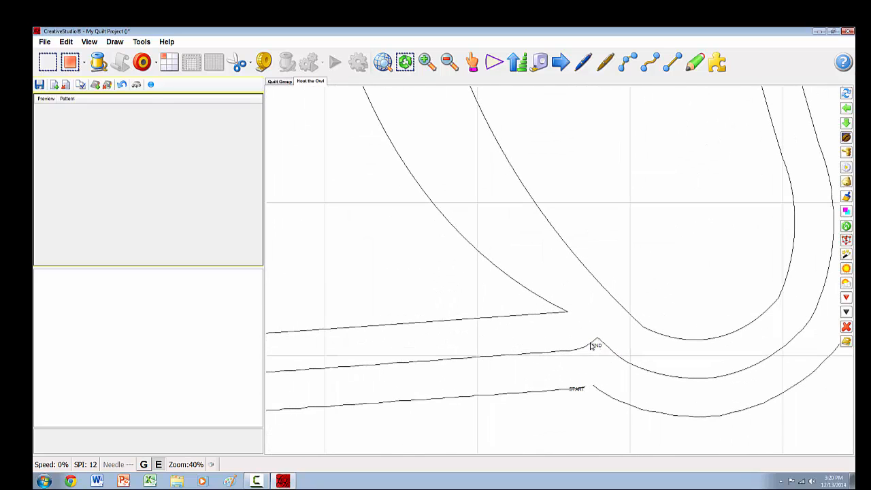
pyautogui.click(604, 348)
pyautogui.click(604, 348)
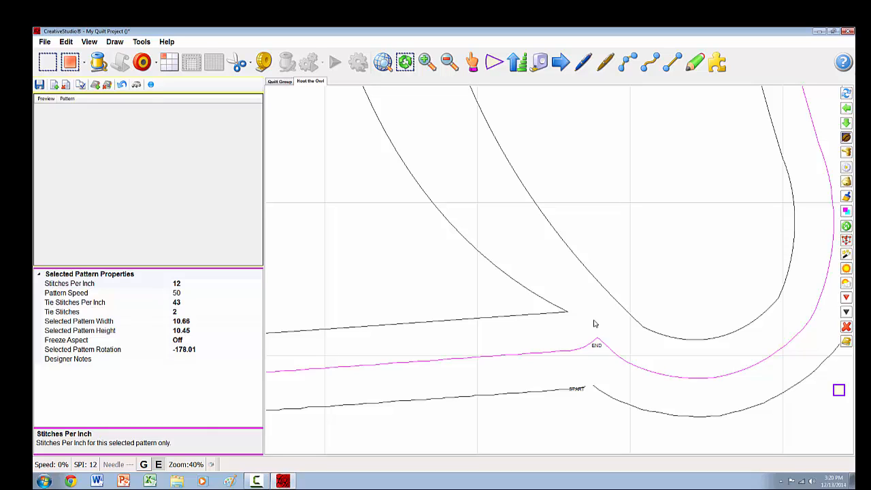
pyautogui.press('e')
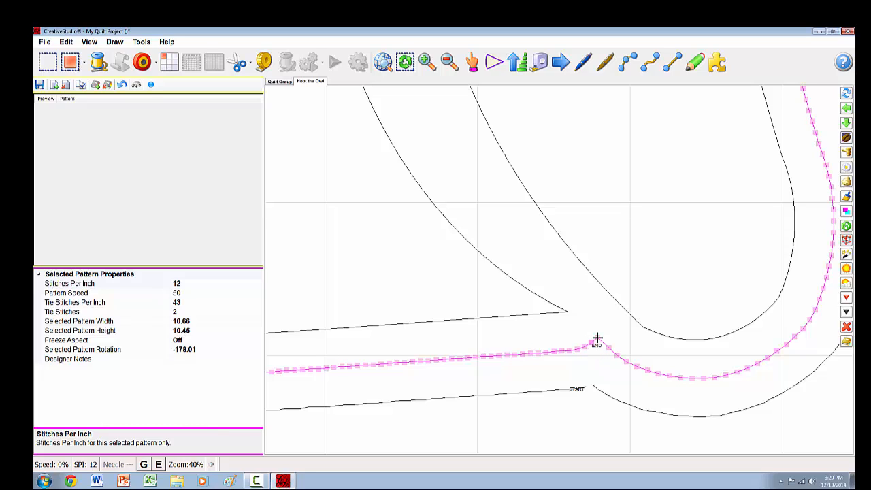
pyautogui.press('e')
pyautogui.click(593, 341)
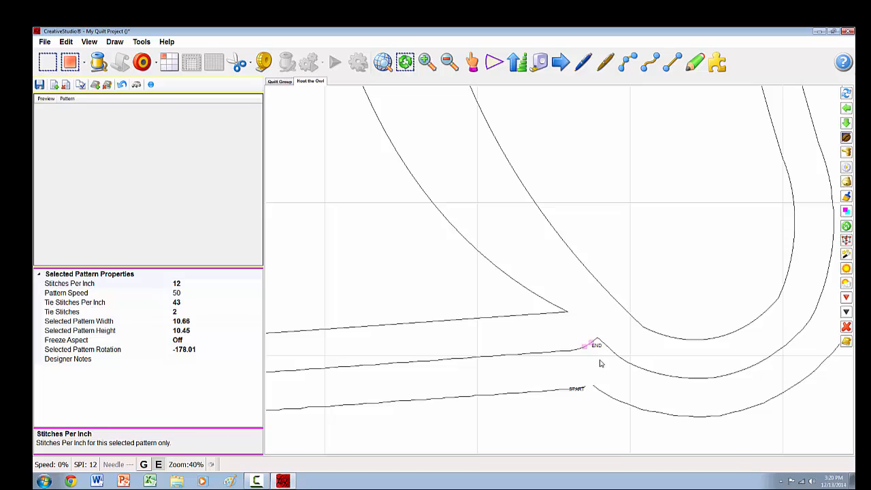
pyautogui.press('Delete')
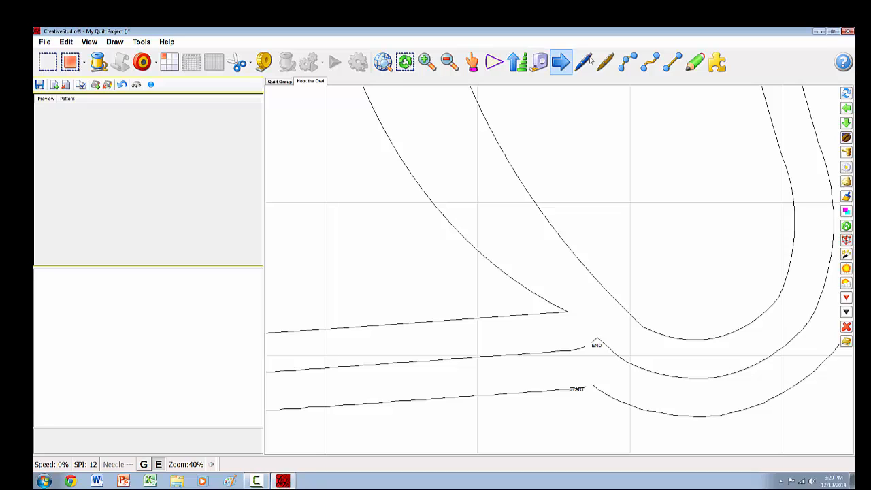
# Draw a small three-point arc linking the outer echo's right open end to the inner echo's left open end.
pyautogui.click(628, 62)
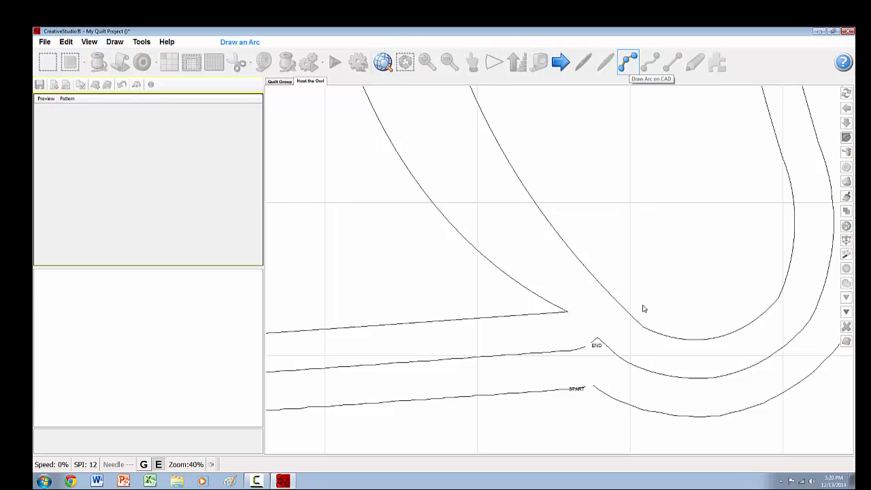
pyautogui.click(583, 372)
pyautogui.click(585, 348)
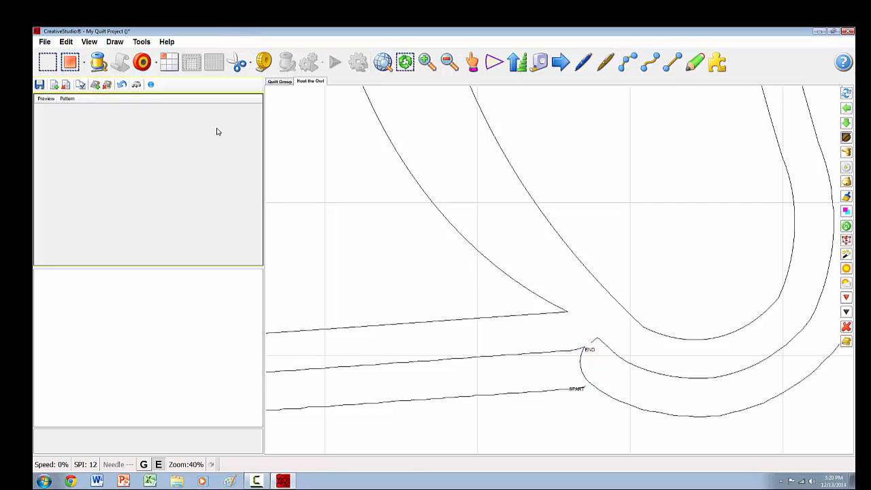
# Select the owl, show its nodes and move the end node at its bottom-right corner slightly right to separate the two ends.
pyautogui.scroll(3, 564, 311)
pyautogui.click(562, 309)
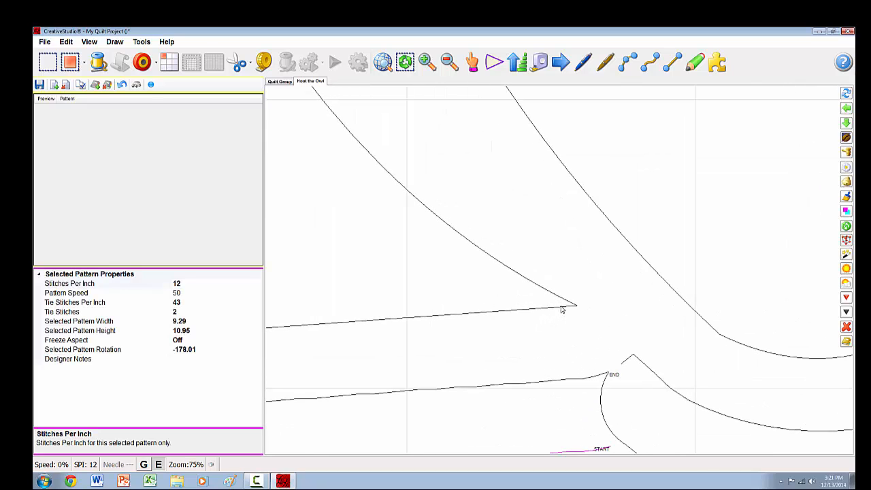
pyautogui.click(562, 304)
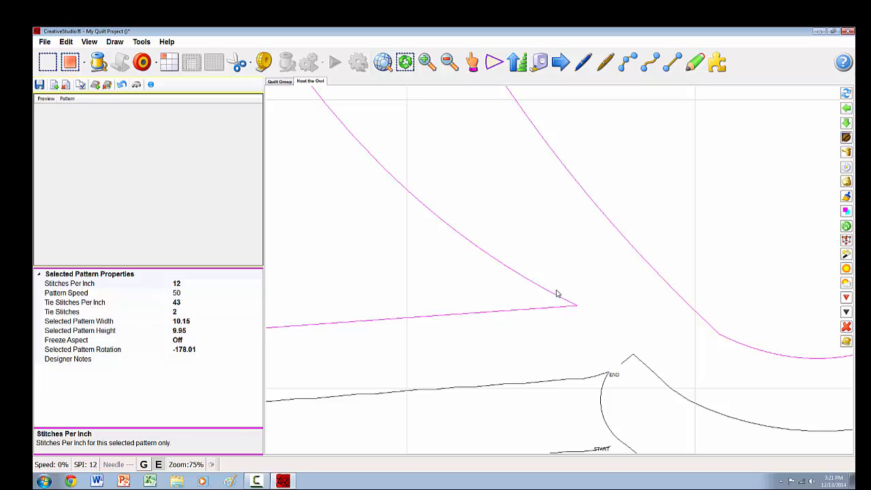
pyautogui.doubleClick(557, 289)
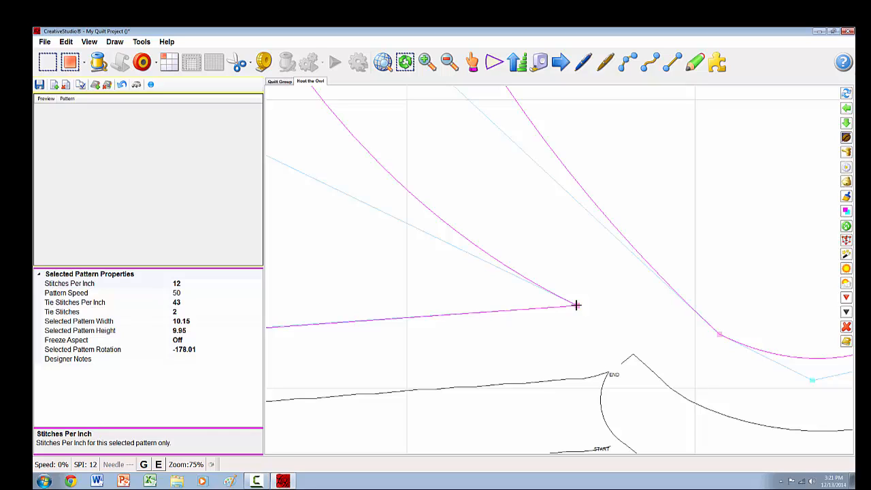
pyautogui.moveTo(576, 305); pyautogui.dragTo(580, 304)
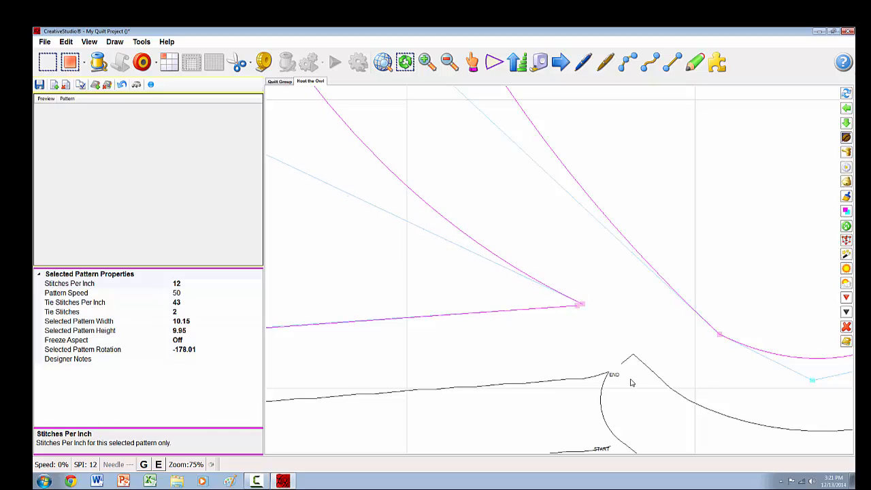
# Draw a three-point arc linking the inner echo's right open end to the owl's left end at the bottom-right corner.
pyautogui.click(627, 65)
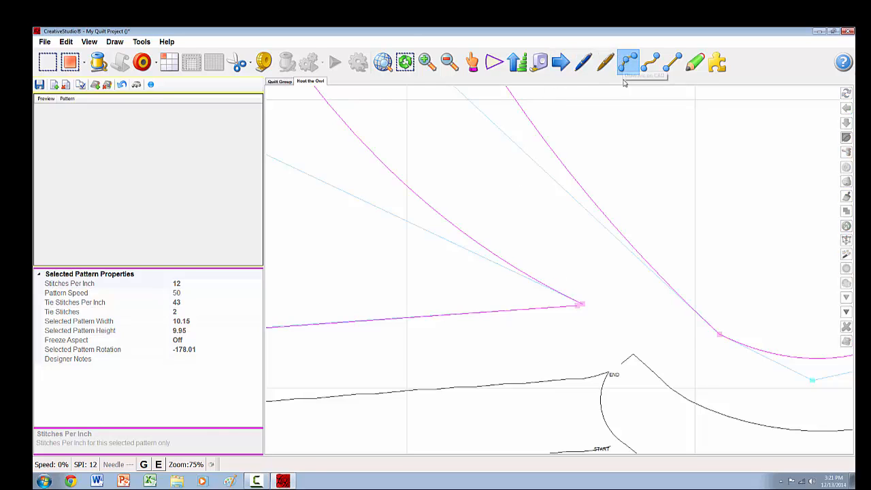
pyautogui.click(621, 362)
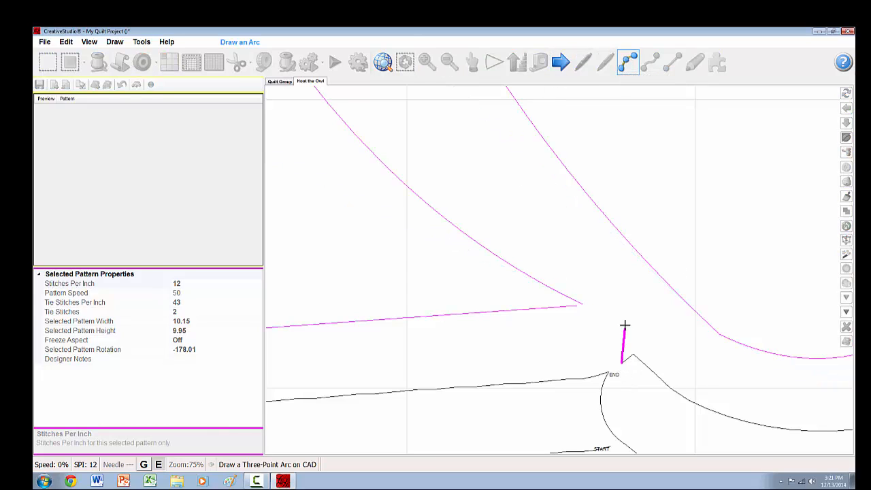
pyautogui.click(626, 317)
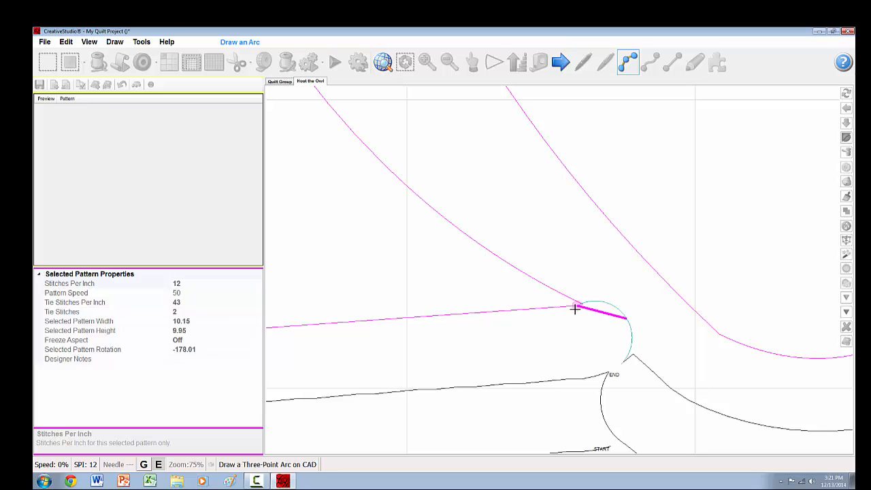
pyautogui.click(577, 307)
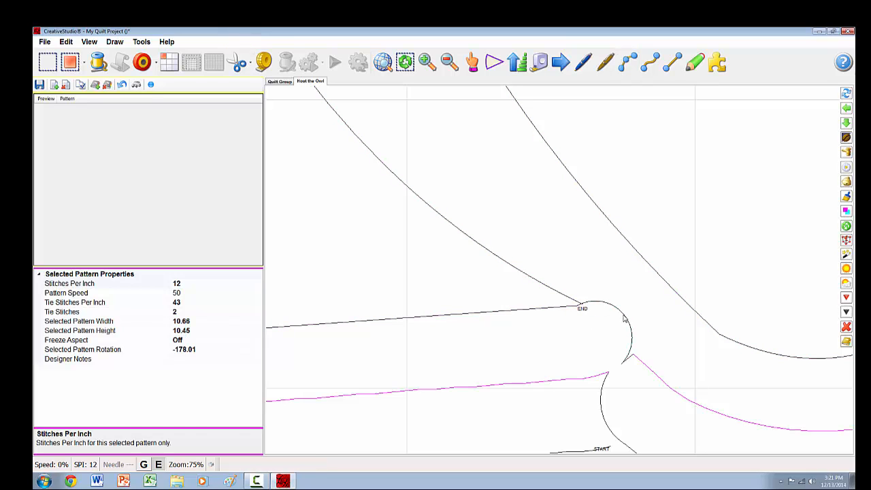
# Select the new linking arc, show its nodes and reshape it into a flatter curve by moving its control handle and middle node.
pyautogui.click(623, 315)
pyautogui.click(603, 304)
pyautogui.click(604, 304)
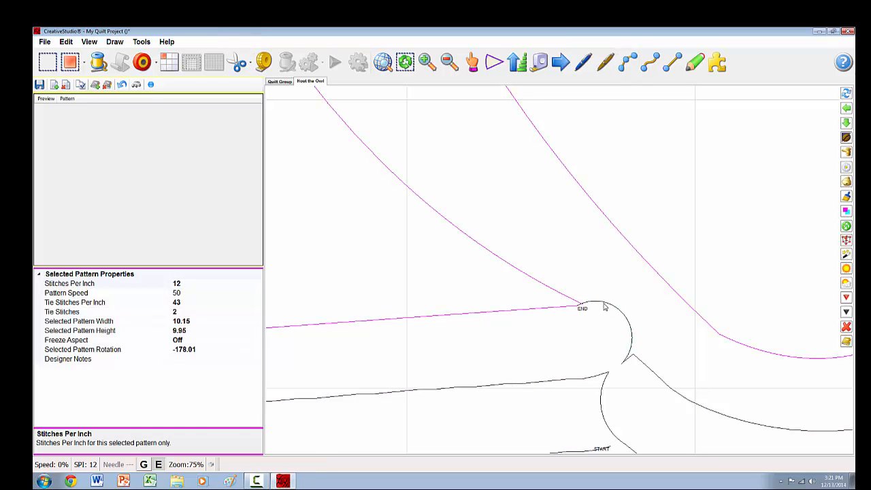
pyautogui.click(603, 318)
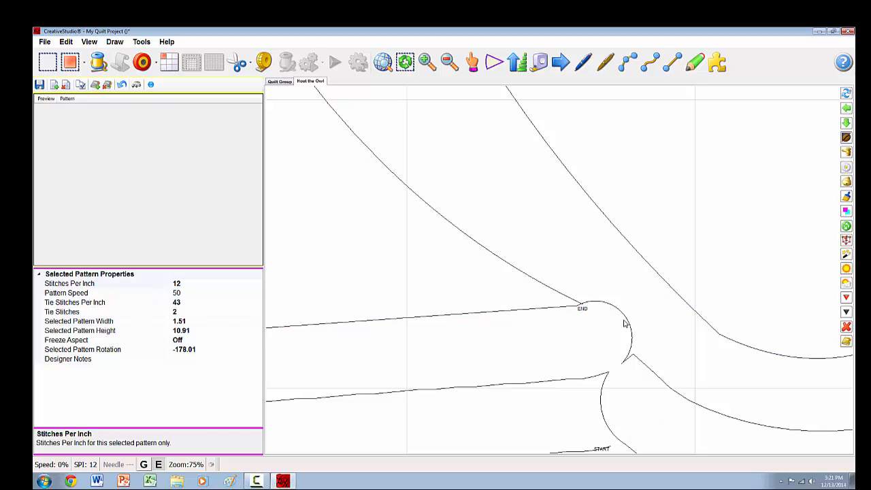
pyautogui.click(626, 319)
pyautogui.click(627, 321)
pyautogui.click(629, 320)
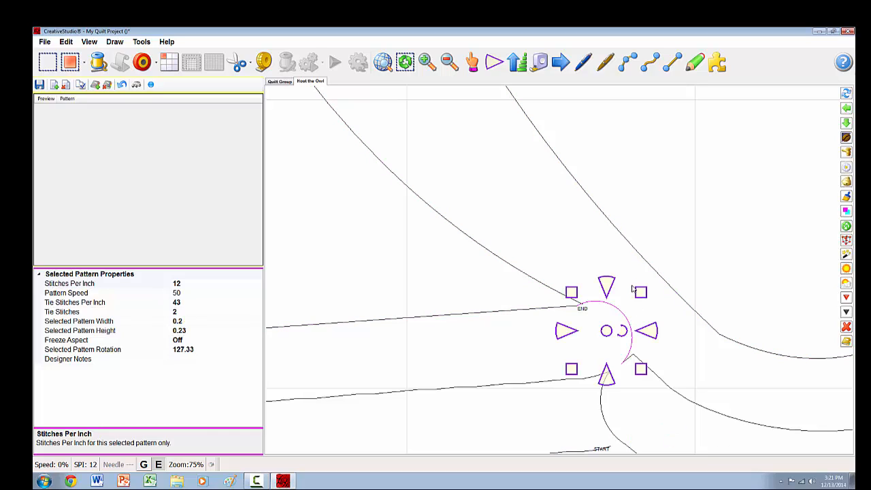
pyautogui.click(846, 212)
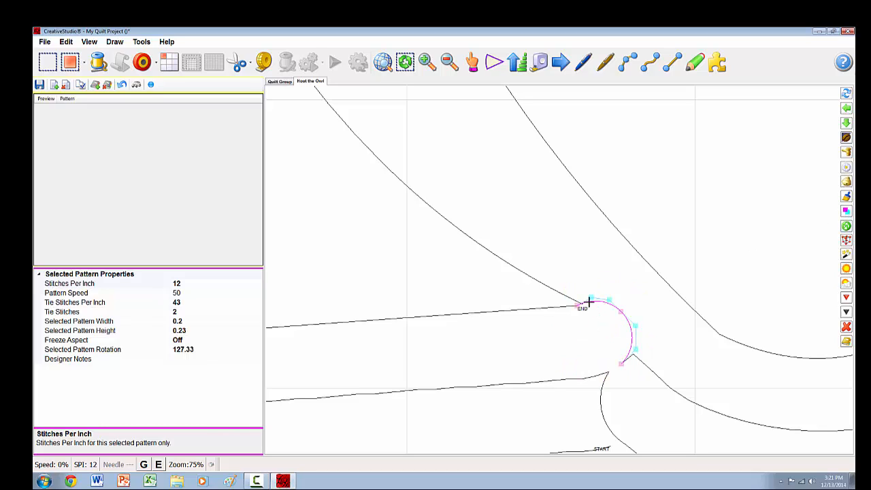
pyautogui.moveTo(590, 298); pyautogui.dragTo(626, 341)
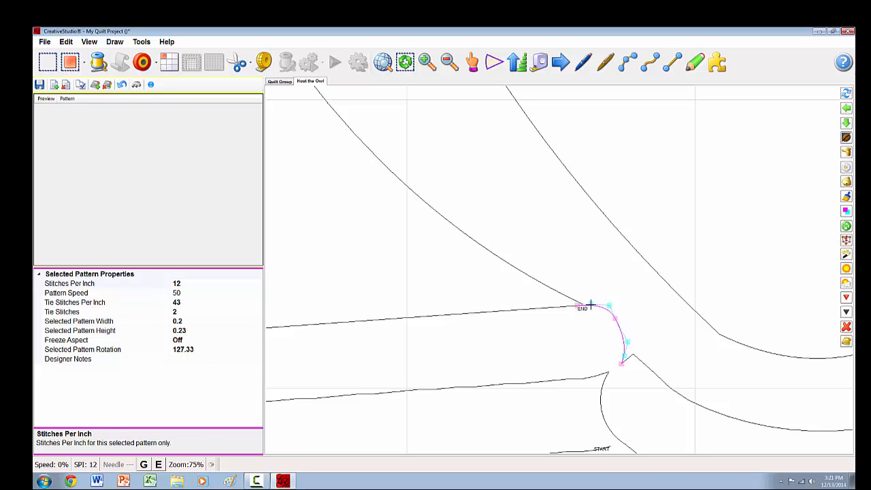
pyautogui.moveTo(608, 305); pyautogui.dragTo(622, 327)
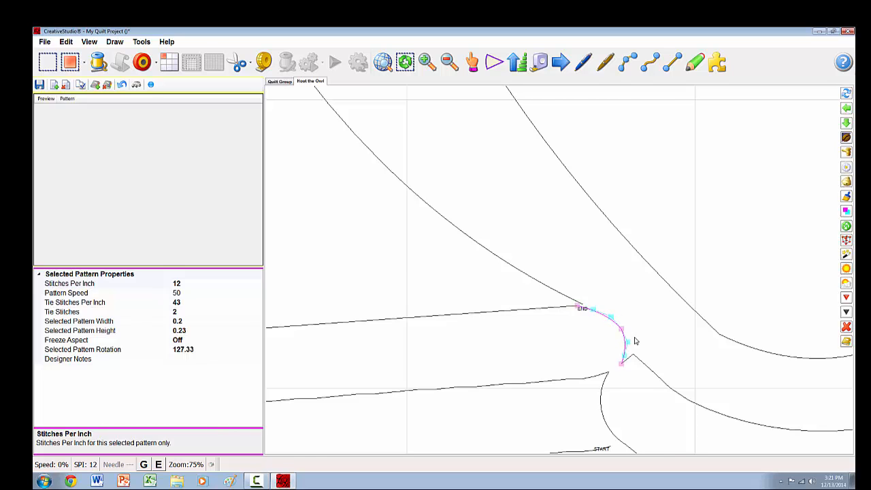
# Select the owl, both echoes and all linking arcs, join them into one continuous pattern, and deselect it.
pyautogui.scroll(-5, 582, 269)
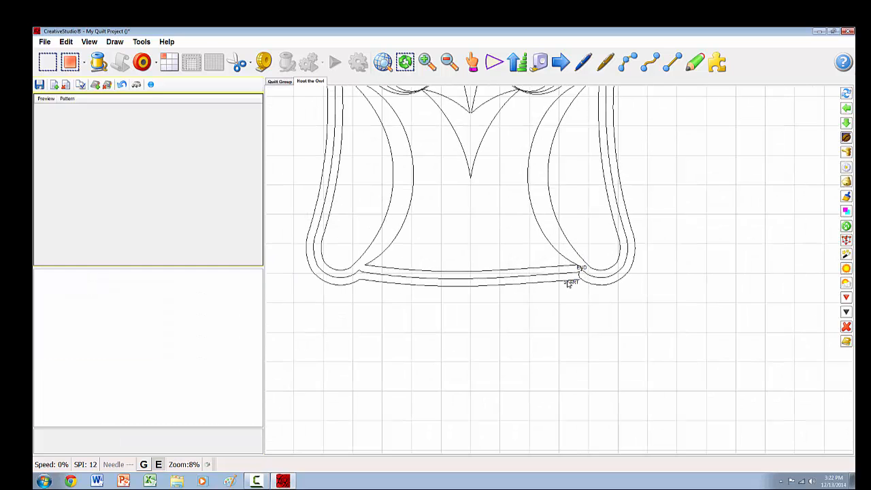
pyautogui.click(567, 283)
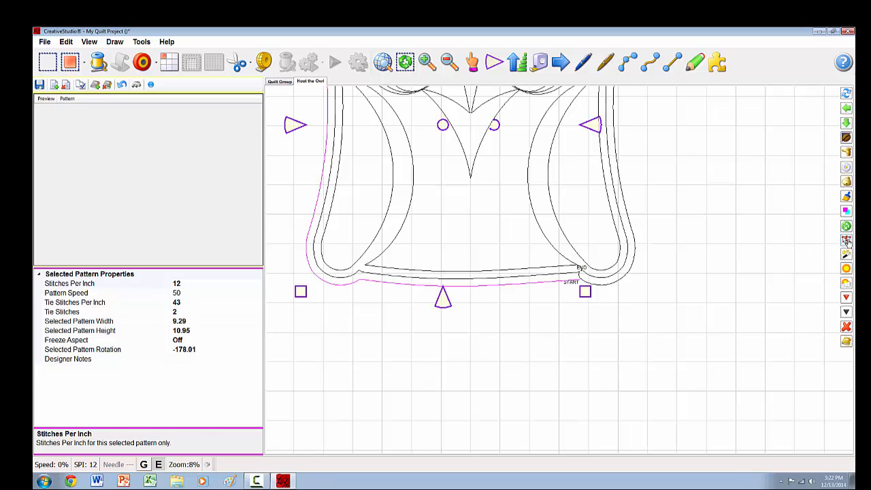
pyautogui.click(542, 304)
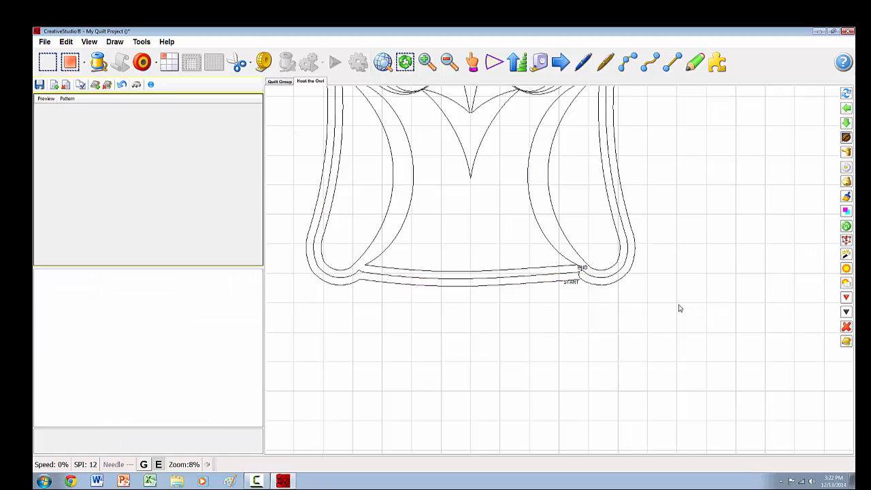
pyautogui.scroll(5, 586, 269)
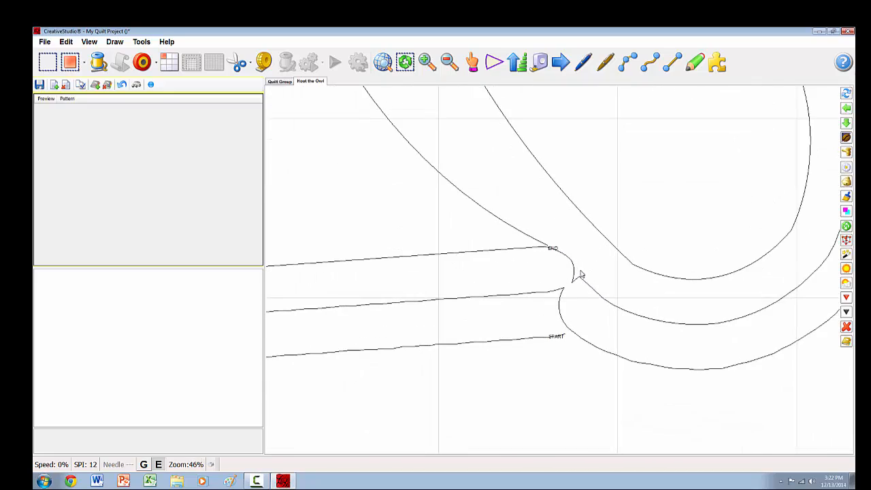
pyautogui.scroll(-6, 549, 255)
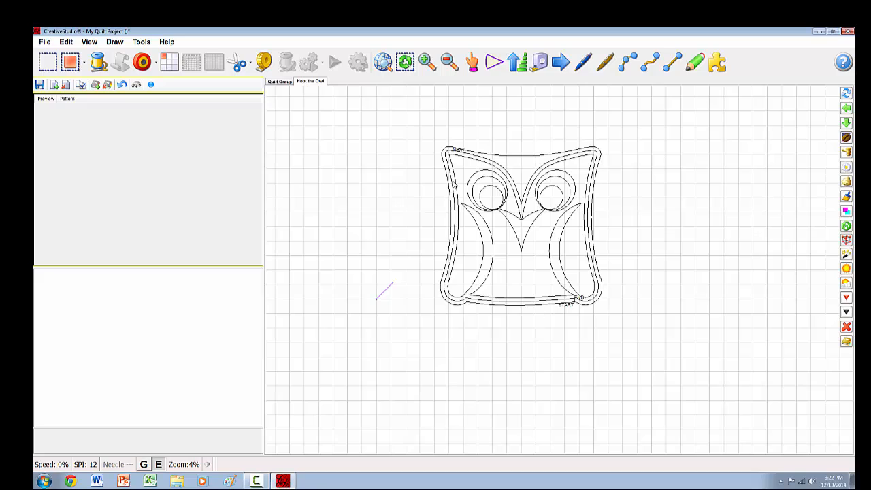
pyautogui.moveTo(388, 123); pyautogui.dragTo(725, 361)
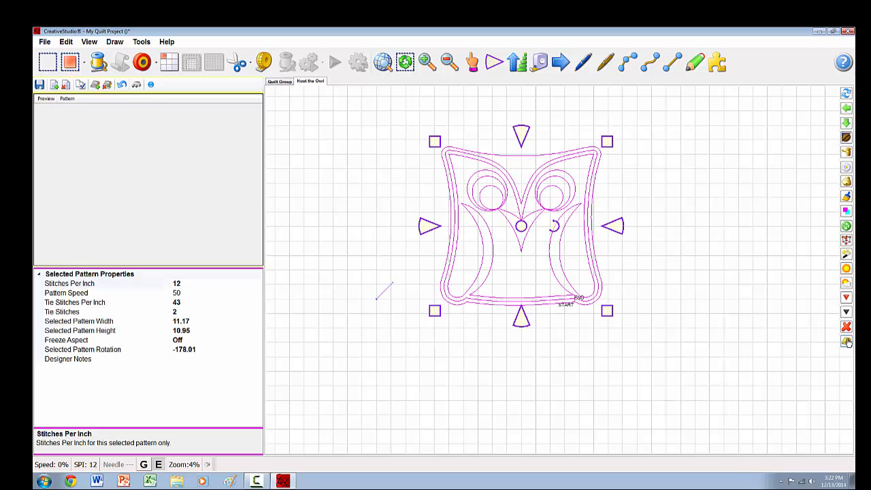
pyautogui.click(718, 278)
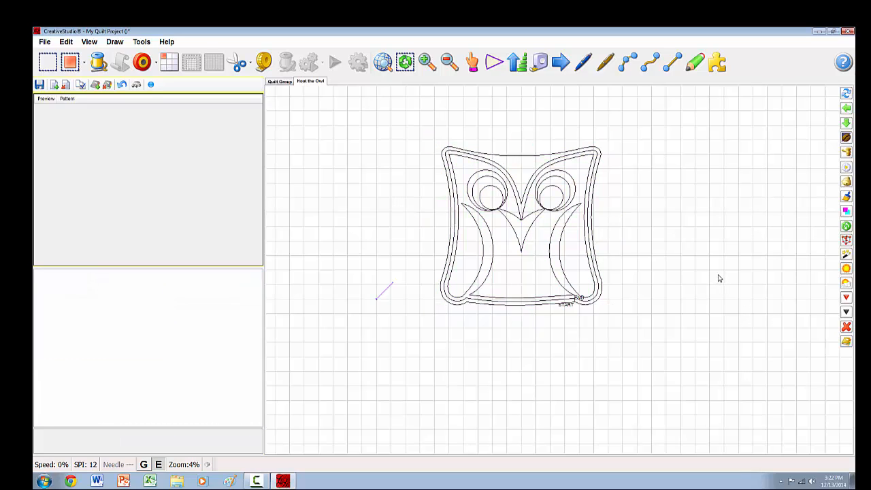